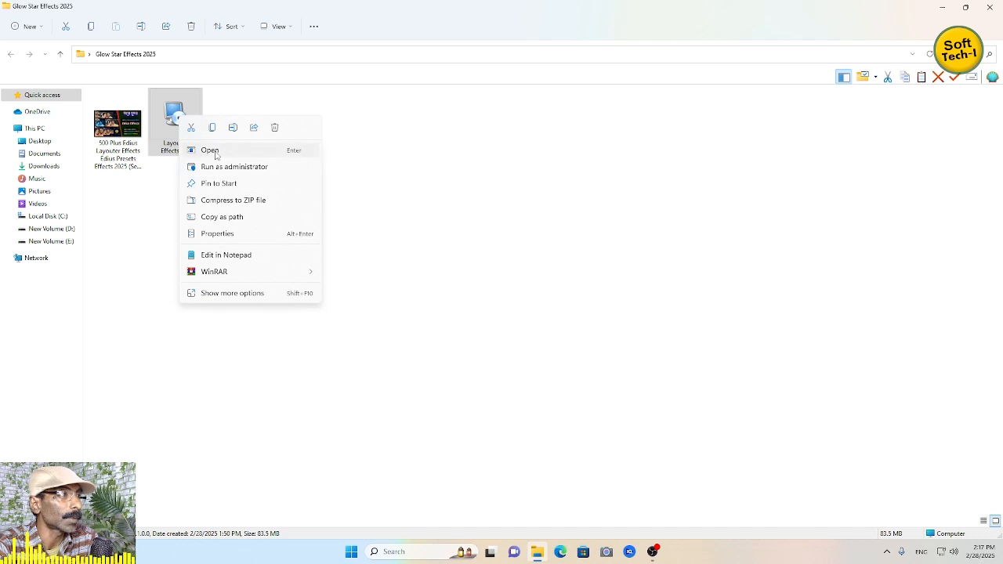
left_click(565, 369)
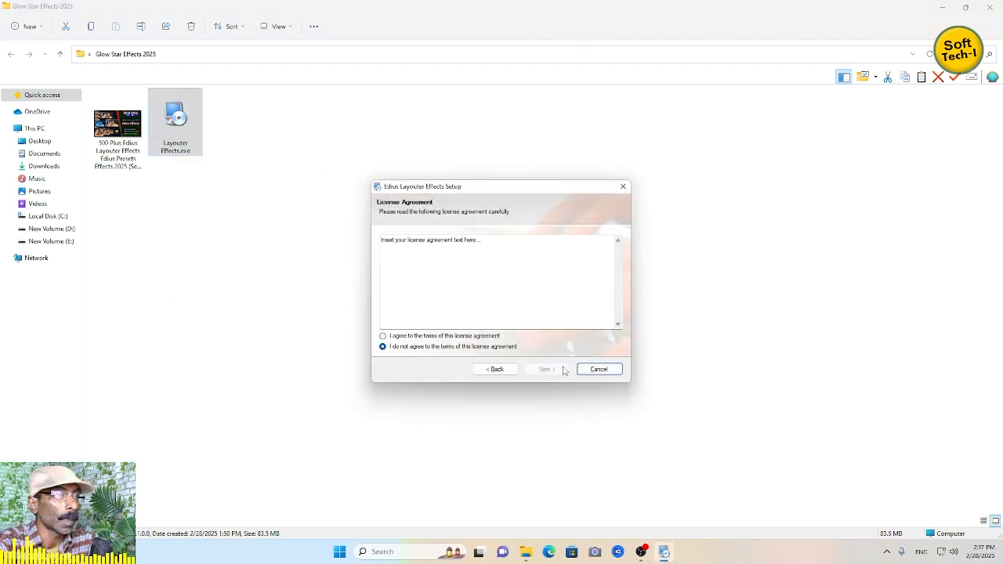
left_click(495, 336)
left_click(546, 369)
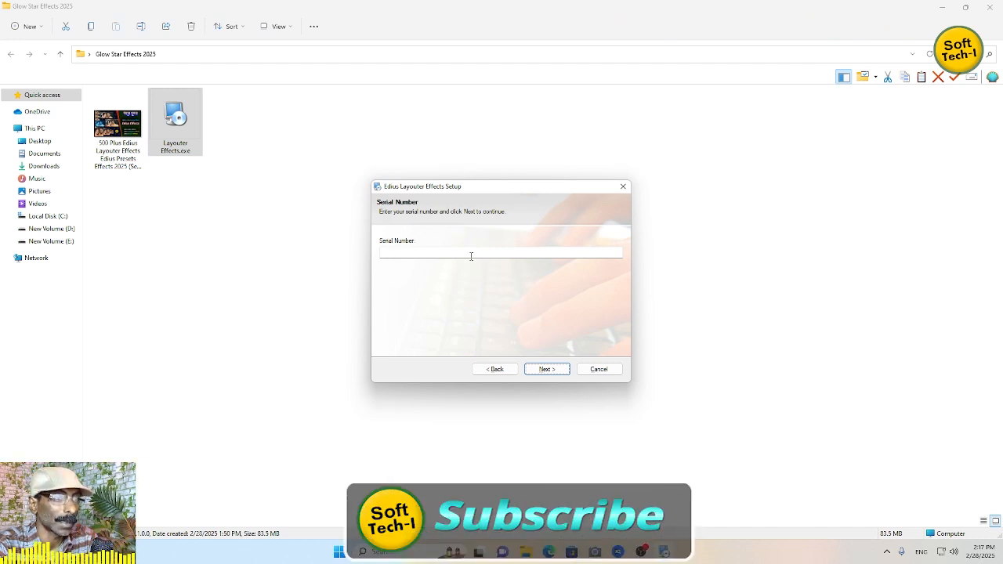
left_click(599, 369)
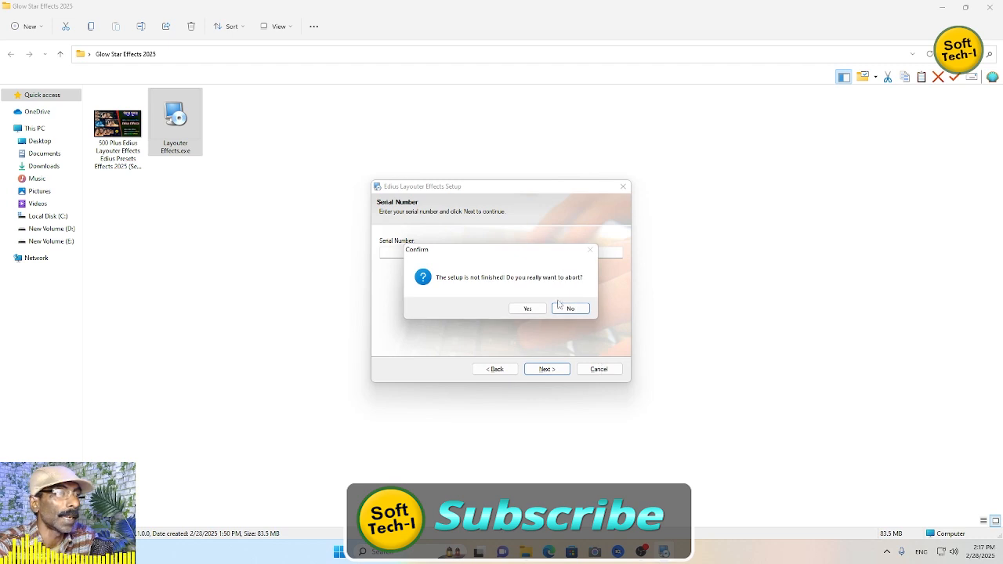
left_click(530, 309)
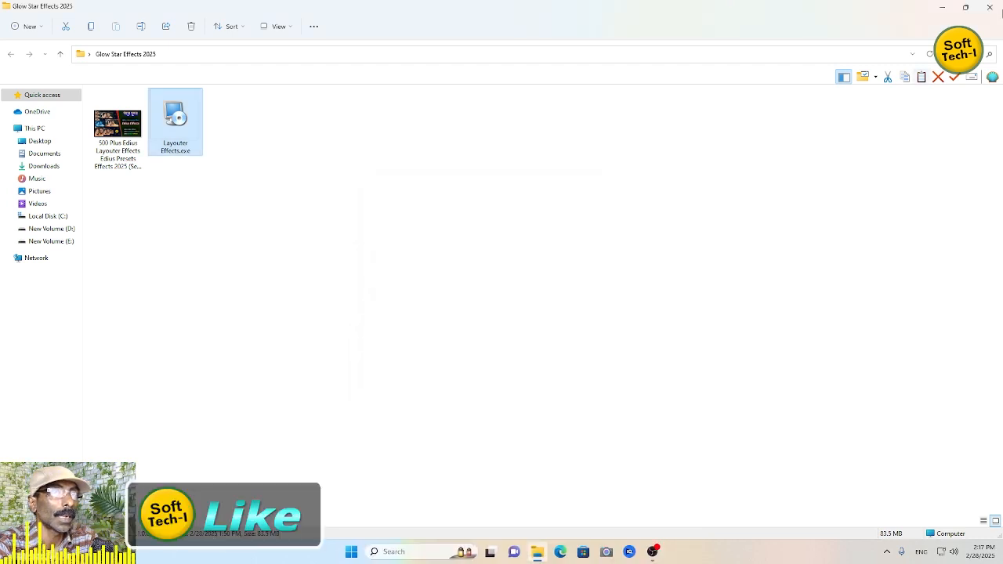
- Open the EDIUS LAYOUTER EFFECTS 2025 folder inside EditSolve Hub-2025 > EDIUS EFFECTS on drive D:
left_click(69, 229)
double_click(134, 140)
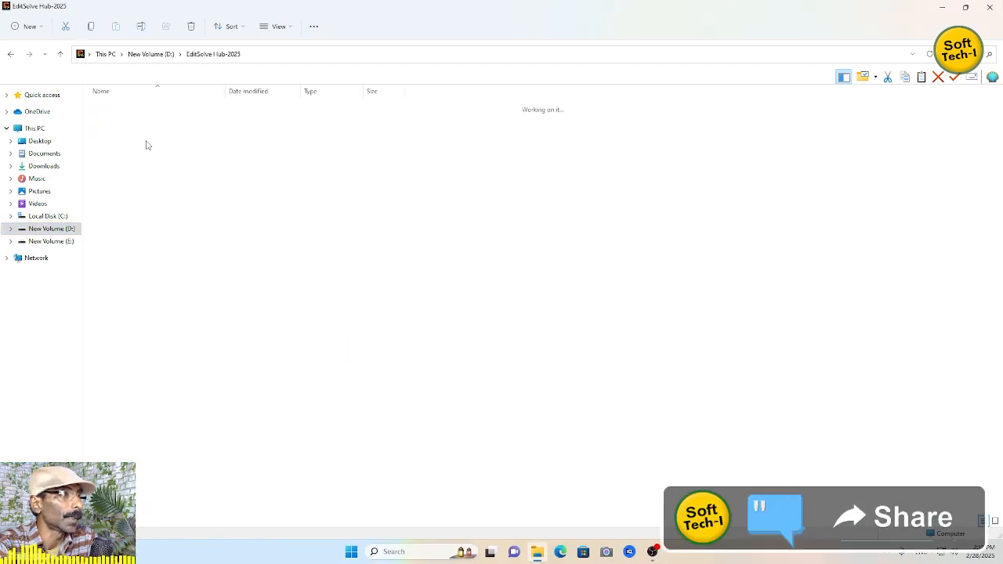
double_click(139, 185)
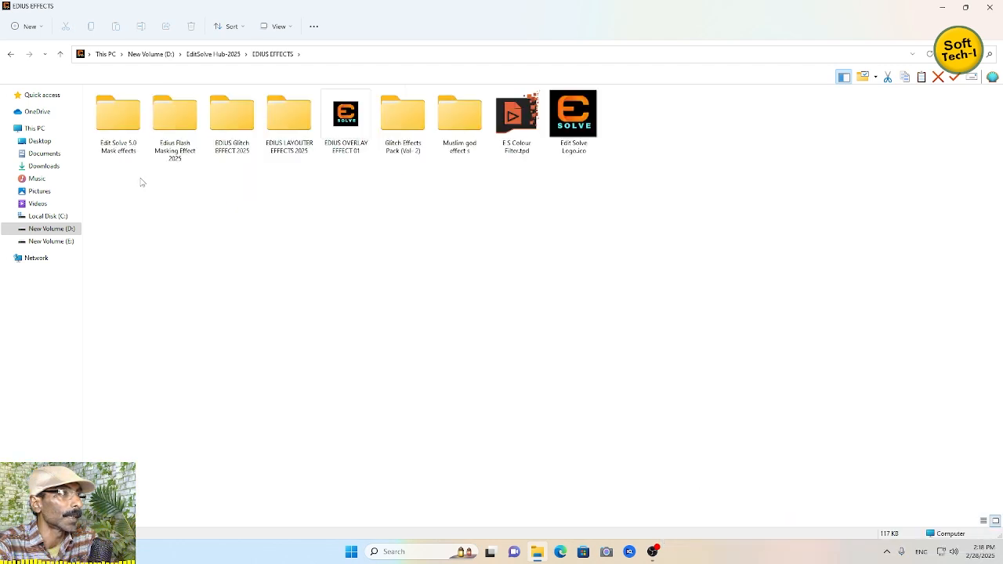
left_click(302, 150)
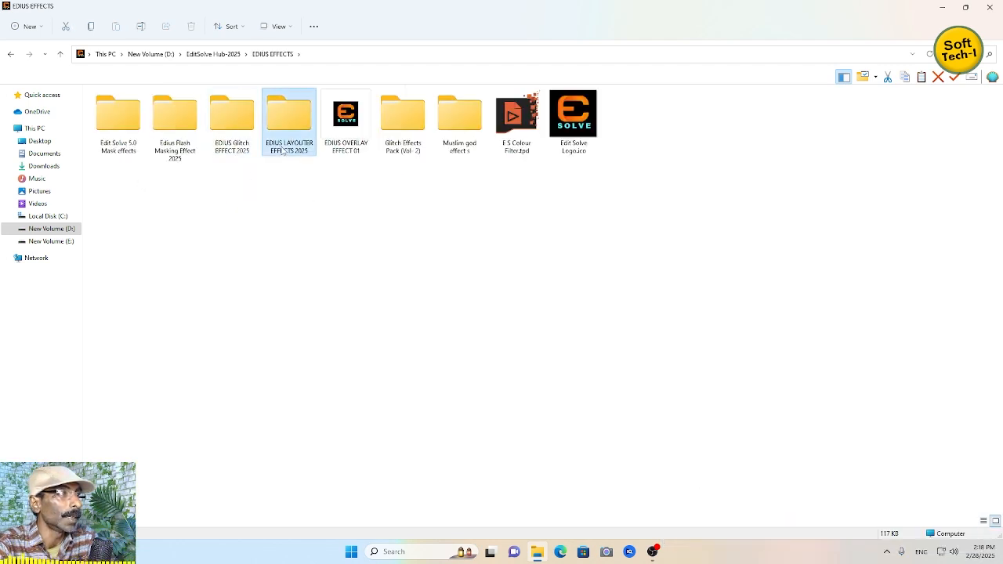
double_click(296, 132)
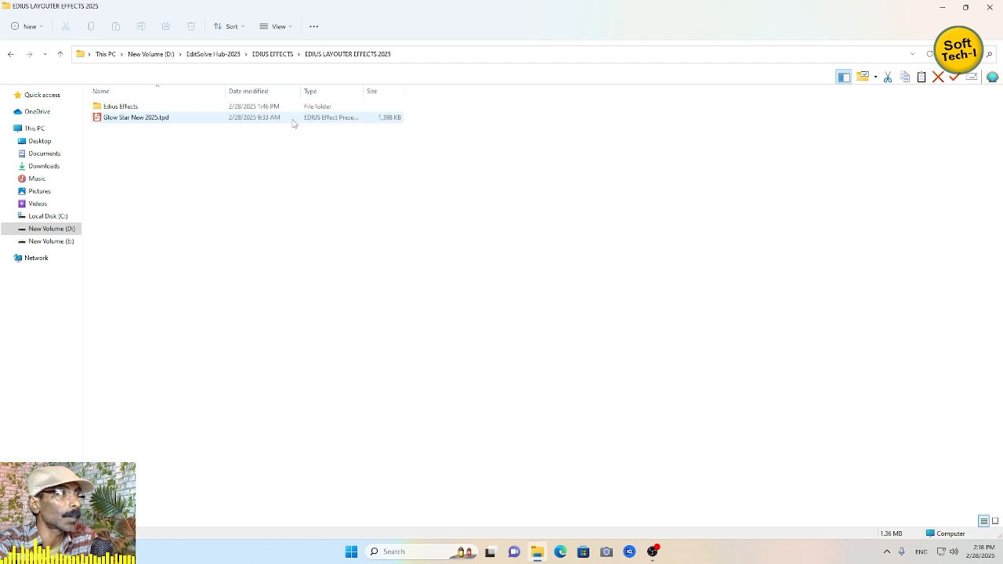
- Inspect the Edius Effects subfolder and the Glow Star New 2025.tpd file, then close the folder window
left_click(155, 119)
double_click(127, 106)
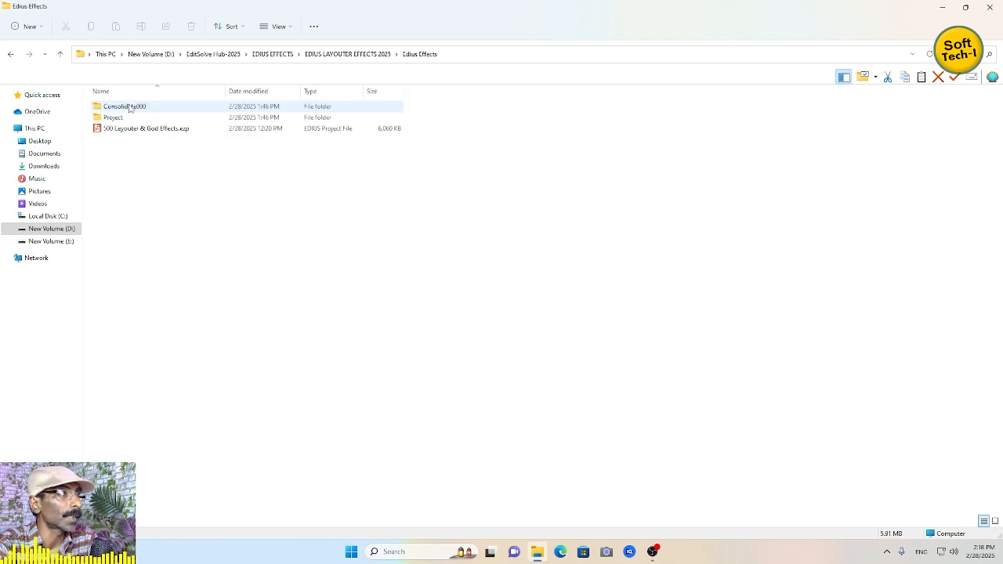
left_click(11, 54)
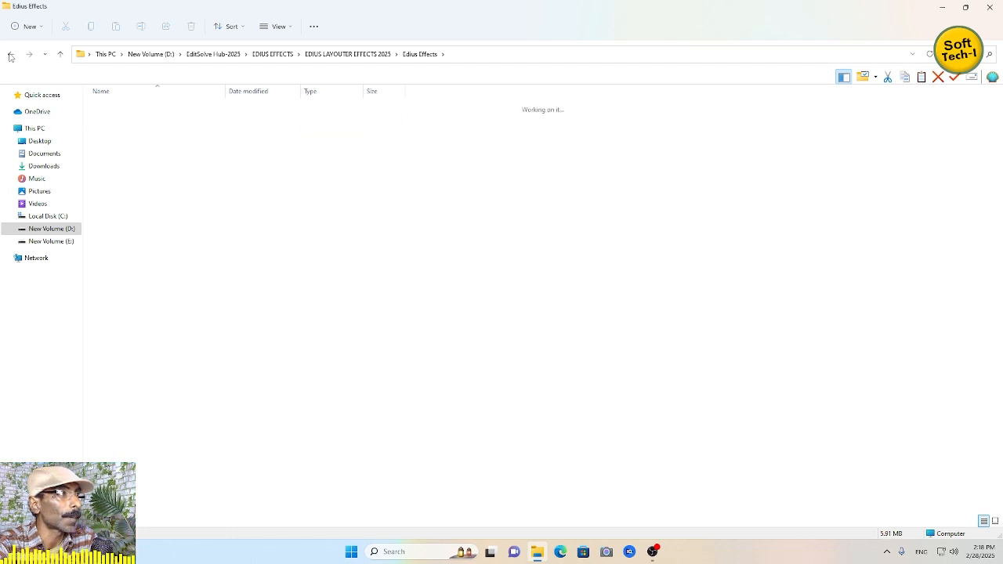
left_click(154, 119)
double_click(118, 108)
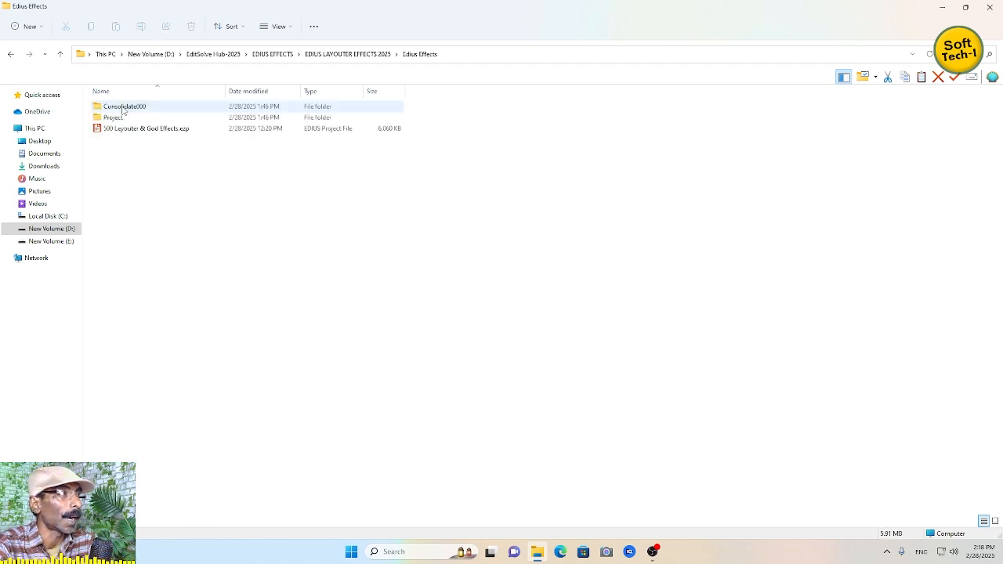
left_click(11, 54)
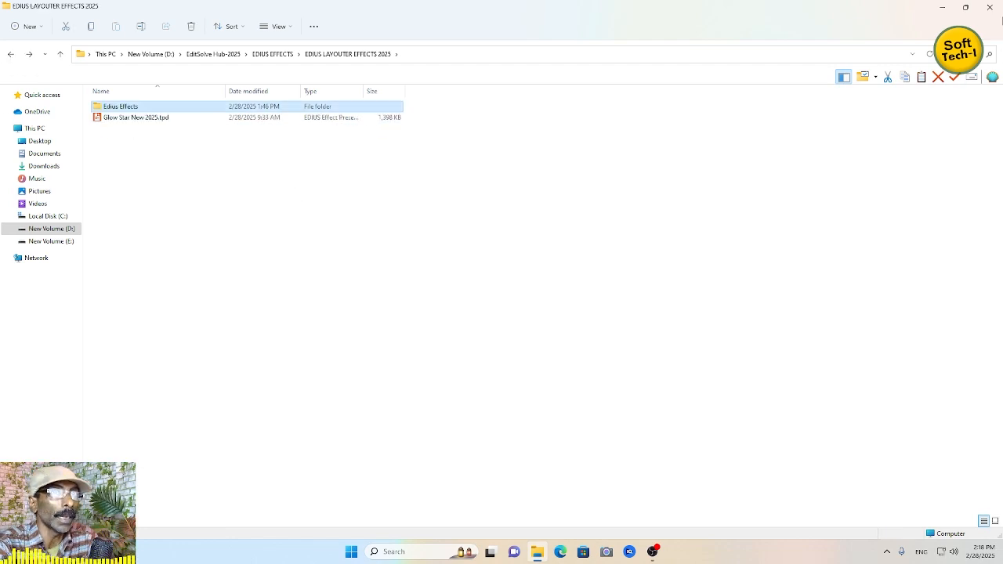
left_click(989, 9)
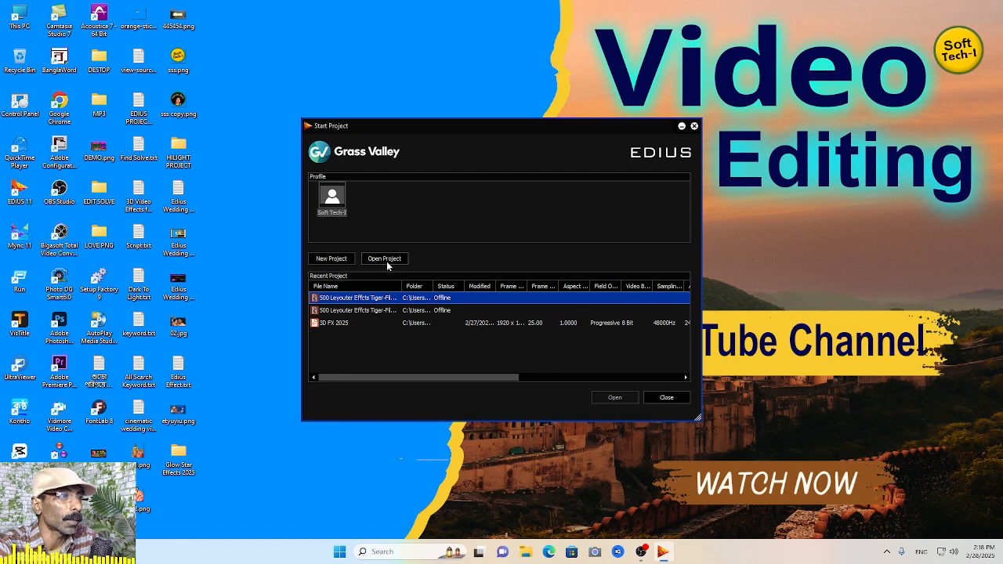
- Open the project 500 Layouter & God Effects.ezp from the Edius Effects folder under EDIUS LAYOUTER EFFECTS 2025 on drive D:
left_click(387, 261)
left_click(171, 152)
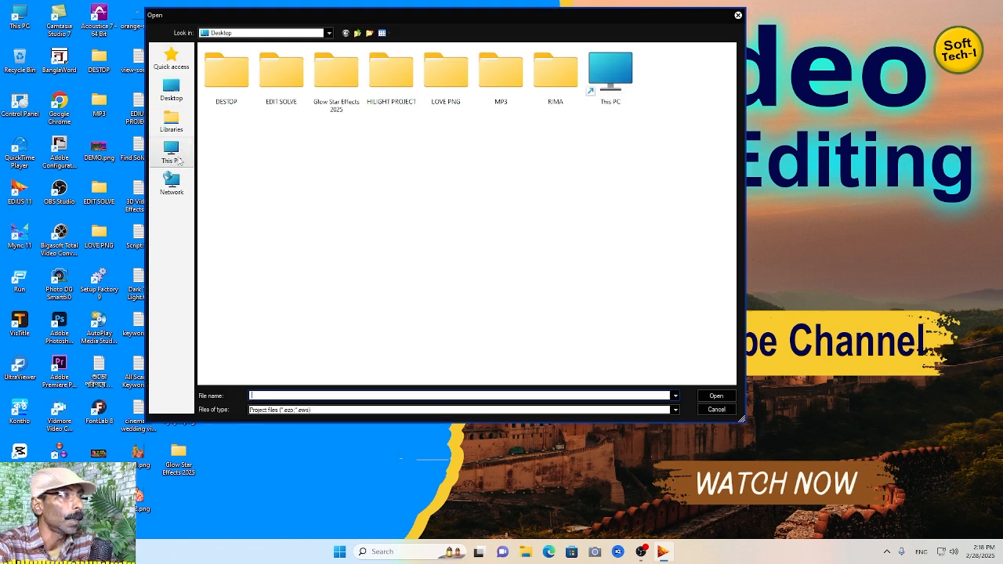
double_click(384, 150)
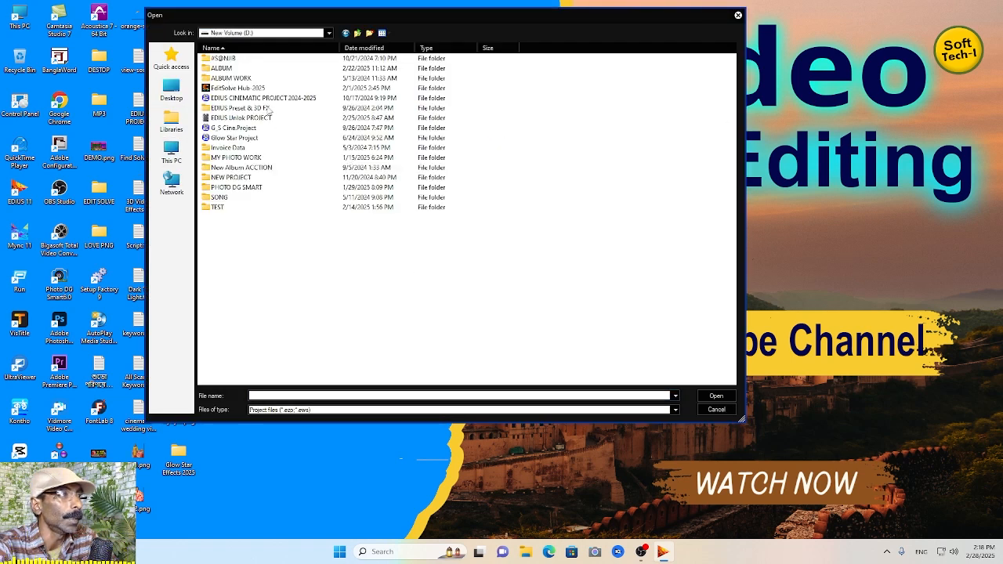
double_click(247, 89)
double_click(232, 128)
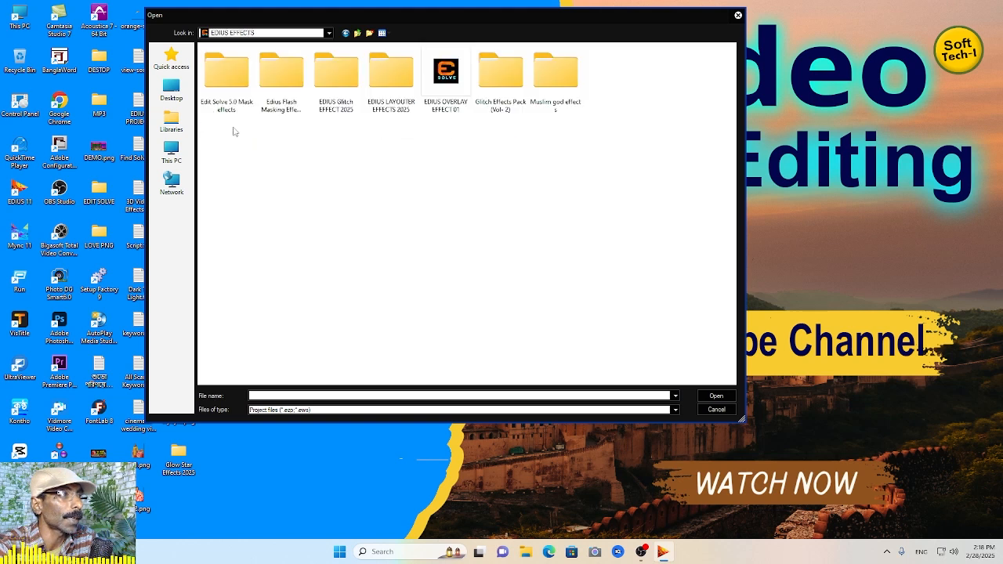
double_click(387, 109)
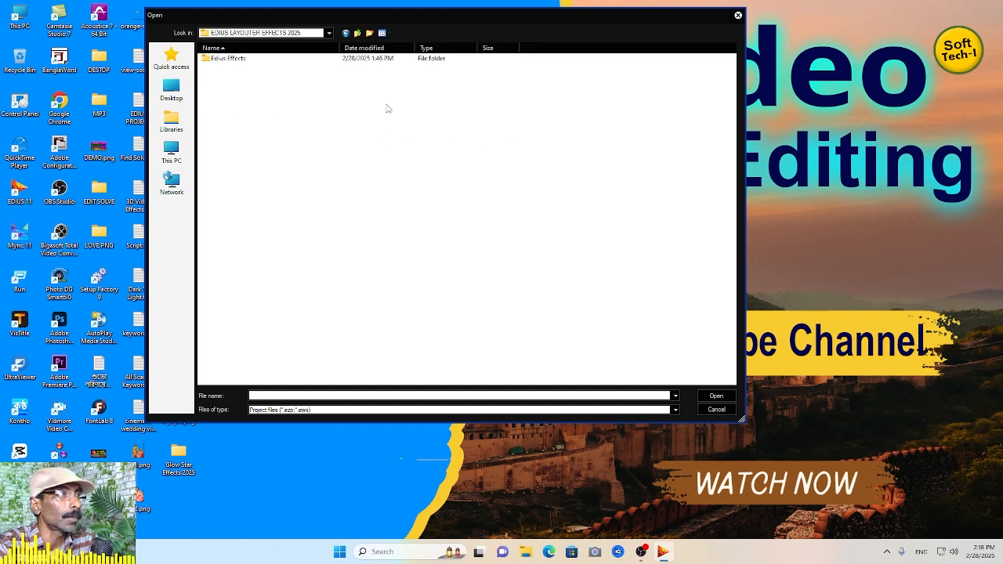
double_click(228, 58)
double_click(233, 79)
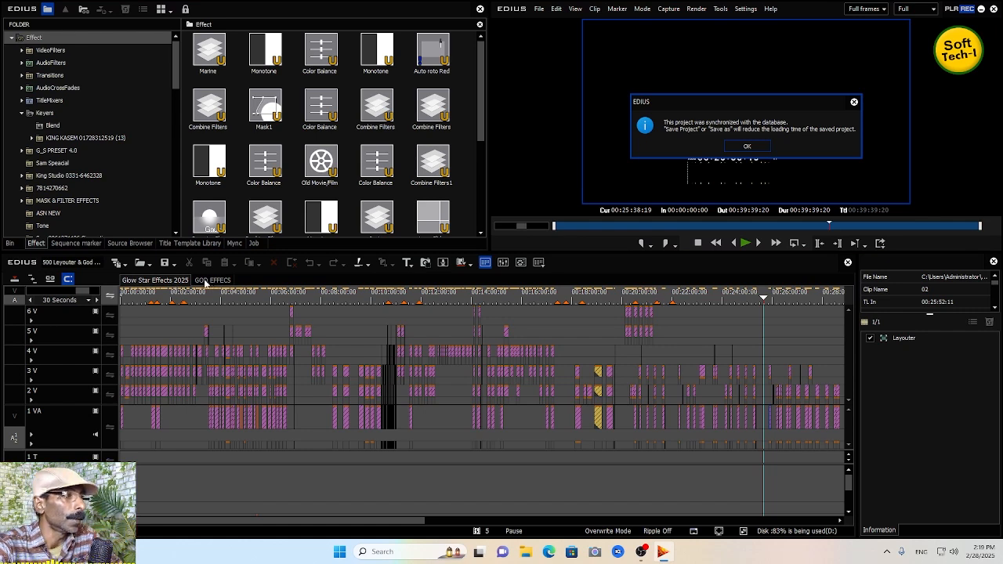
left_click(746, 147)
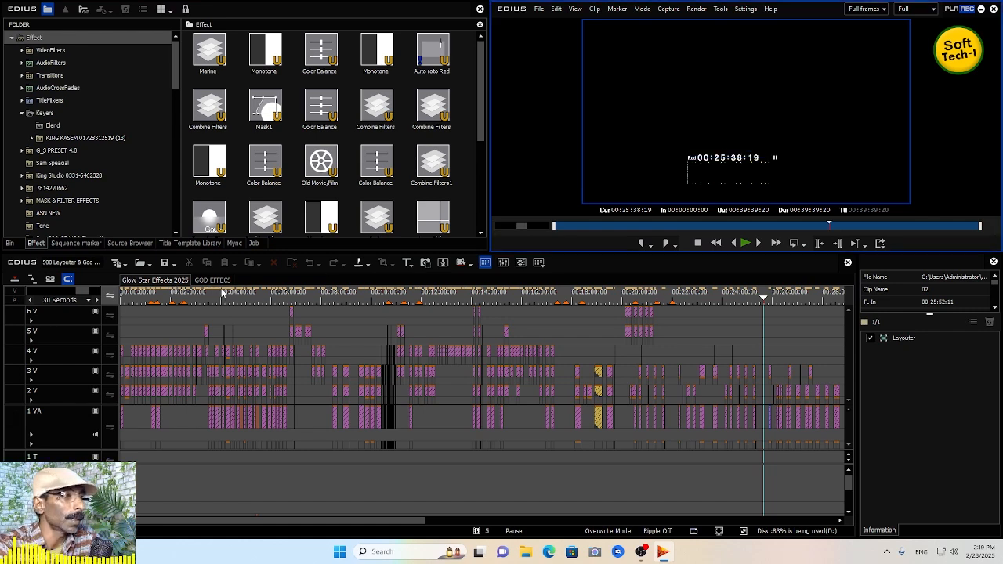
- Switch between the GOD EFFECS and Glow Star Effects 2025 sequences and view the bin and effect palettes
left_click(219, 281)
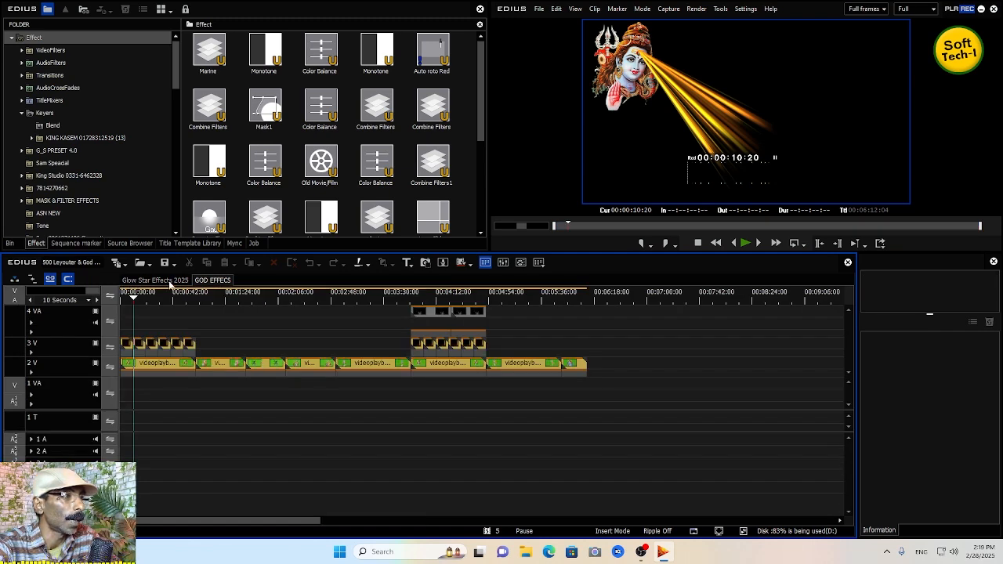
left_click(153, 280)
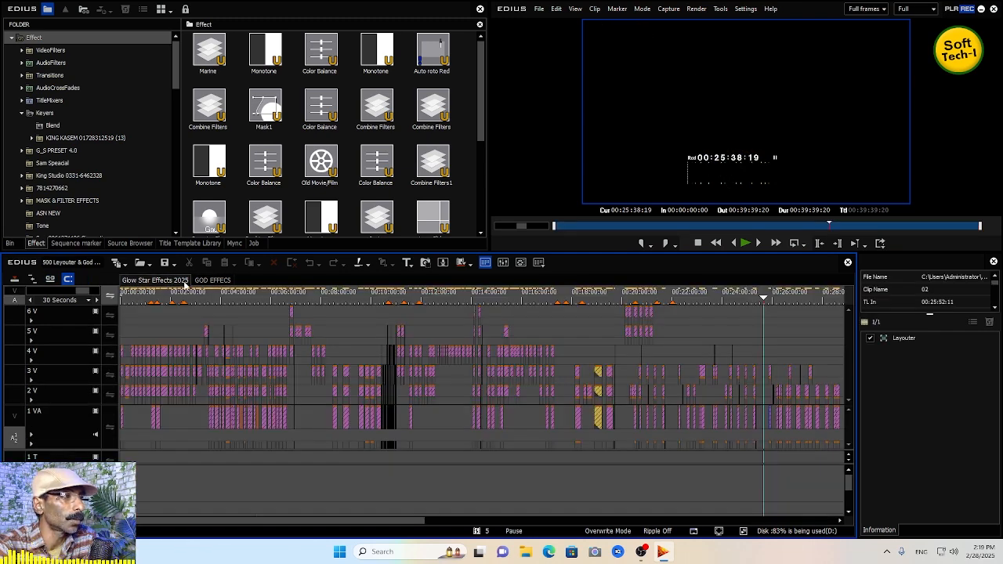
left_click(10, 243)
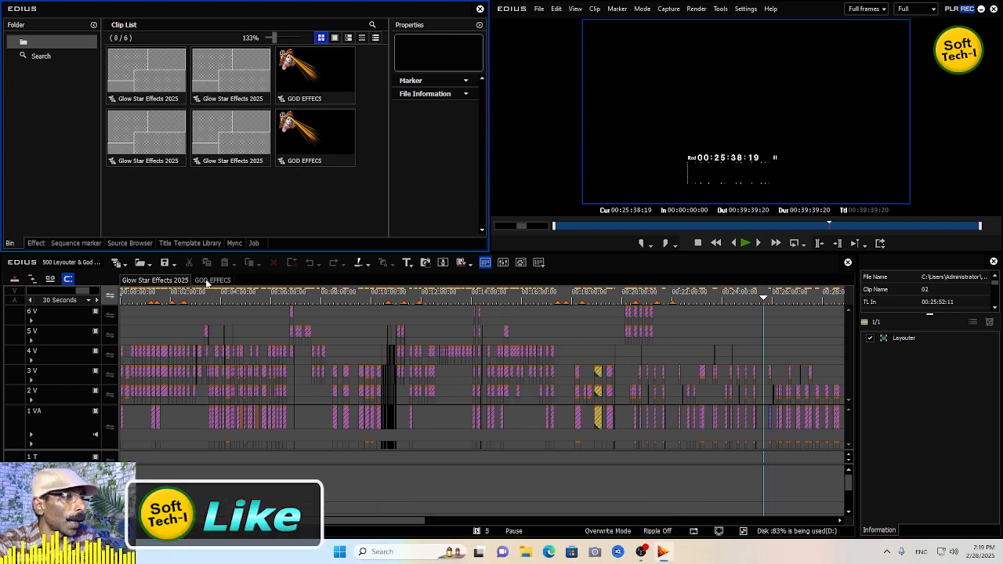
left_click(37, 244)
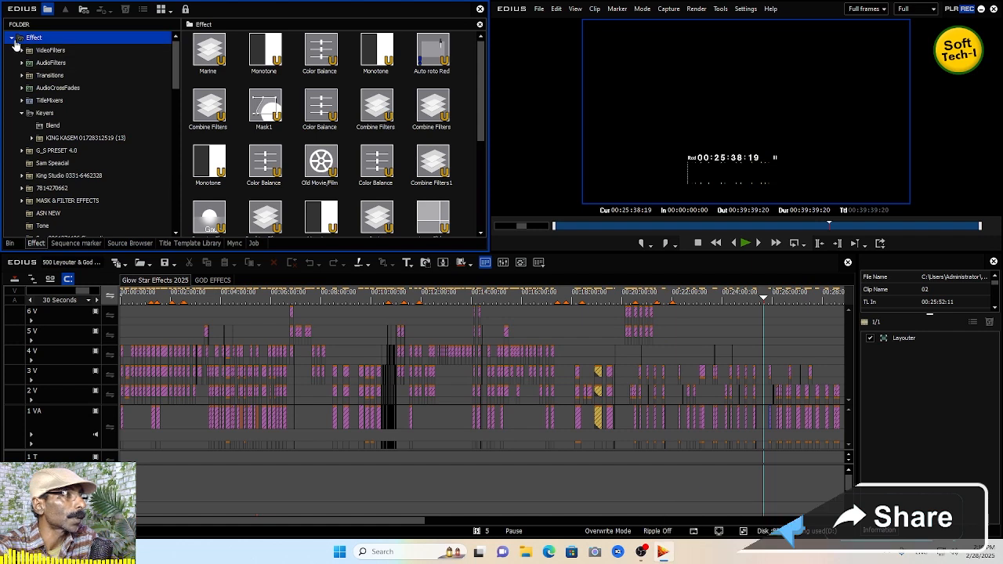
- Delete the existing Glow Star New 2025 folder from the effect tree
left_click_drag(176, 47, 178, 227)
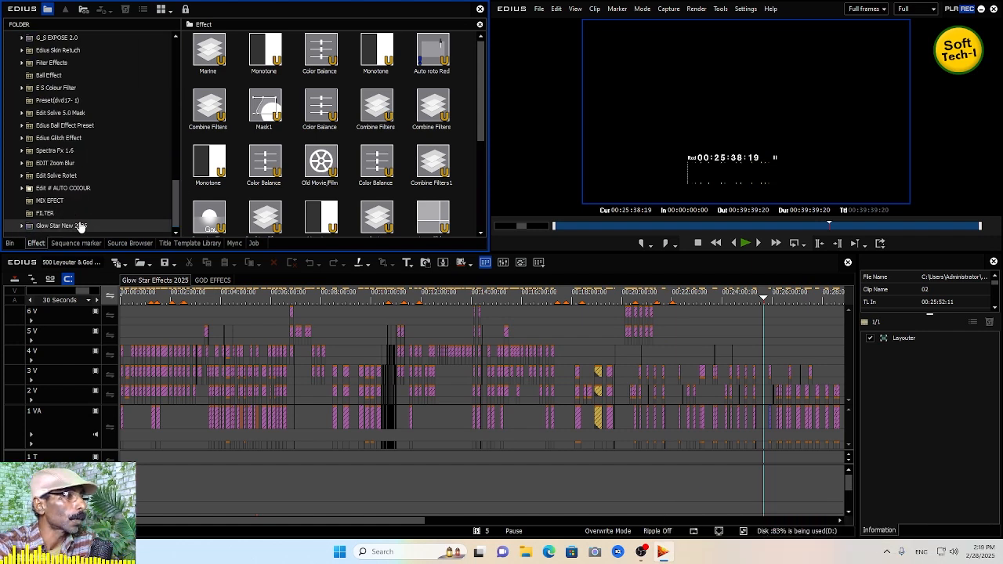
right_click(78, 225)
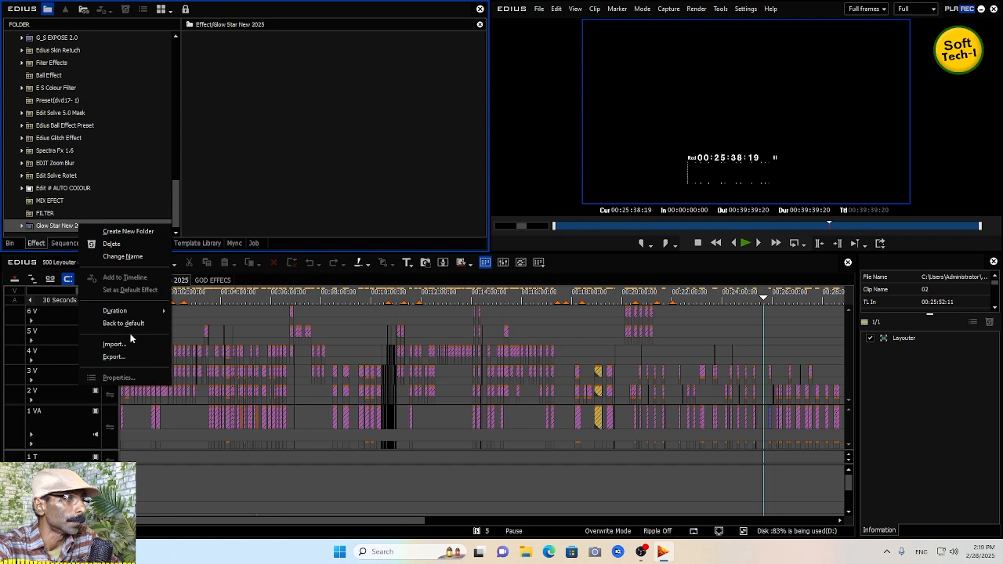
left_click(123, 245)
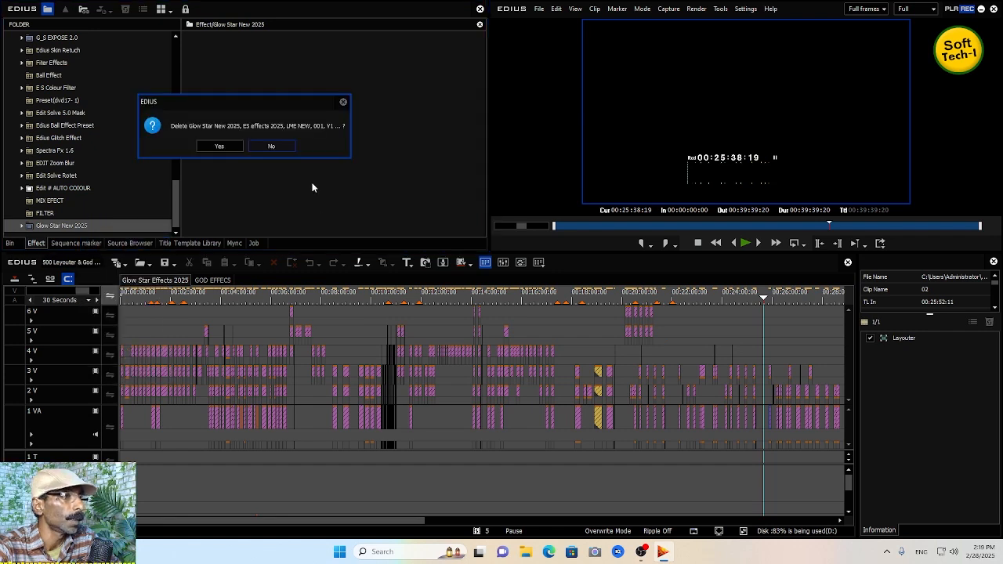
left_click(231, 146)
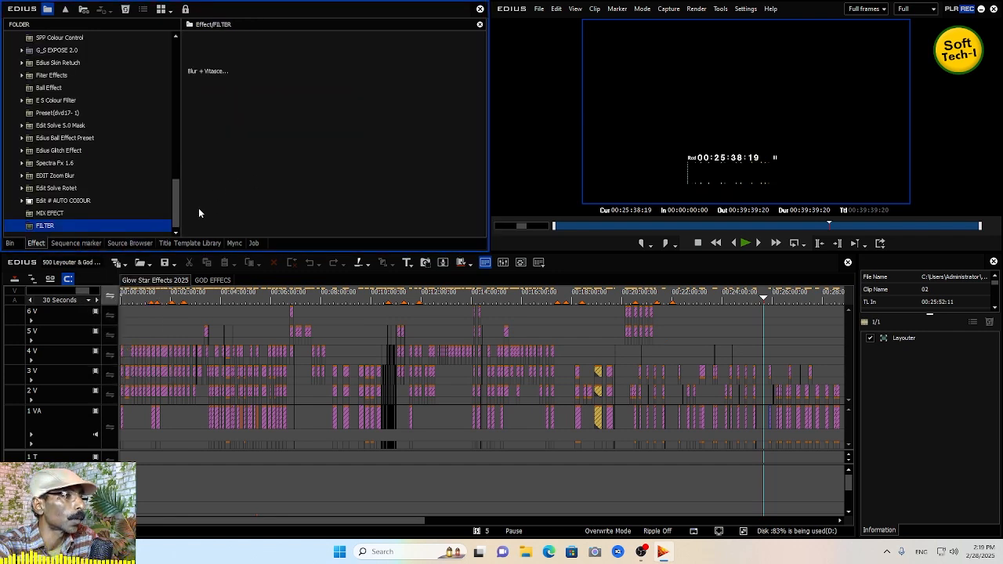
- Import the Glow Star New 2025.tpd preset from EDIUS LAYOUTER EFFECTS 2025 into the effect tree and expand its folder
left_click_drag(177, 217, 186, 55)
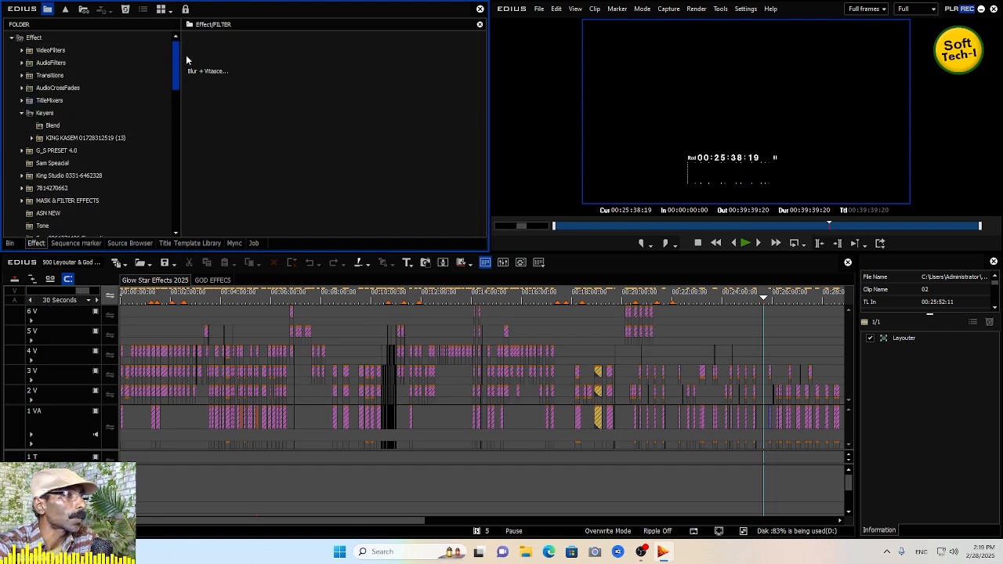
left_click(10, 37)
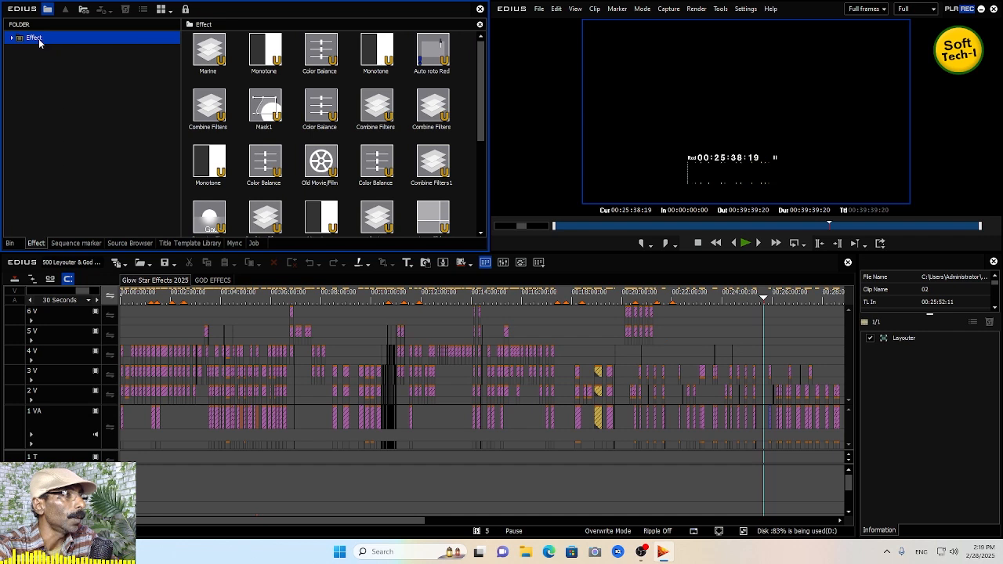
right_click(39, 44)
left_click(75, 161)
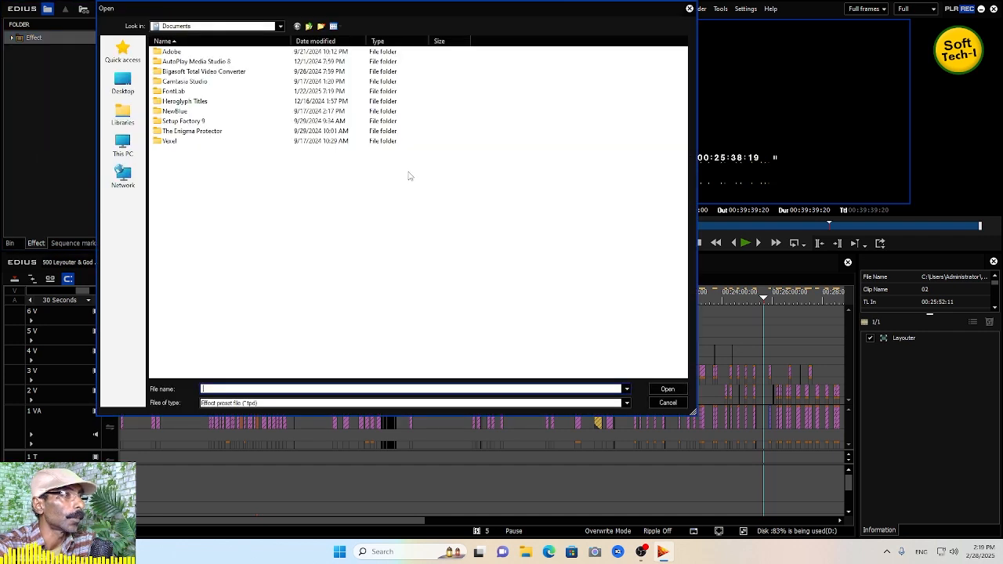
left_click(122, 145)
double_click(284, 149)
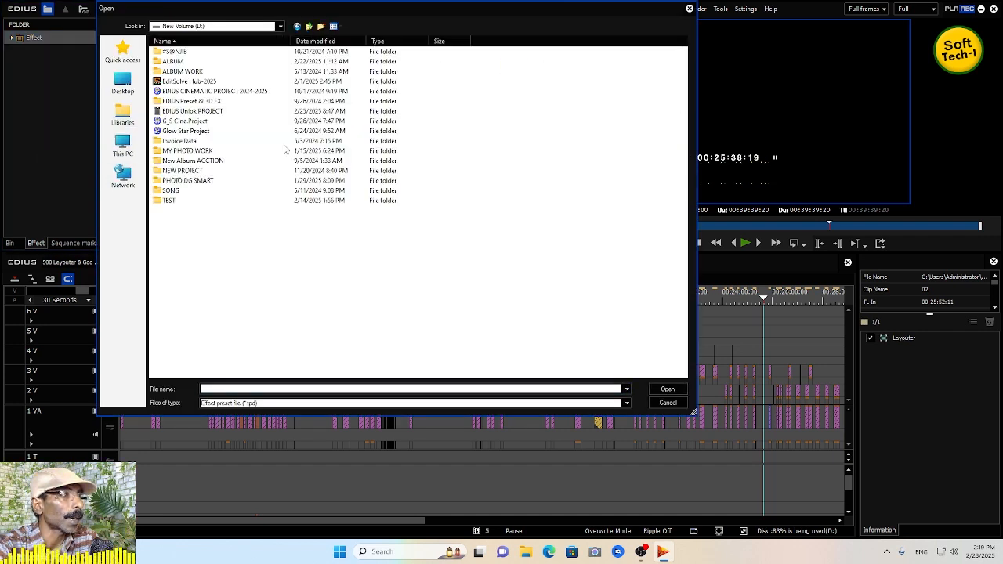
double_click(206, 82)
double_click(195, 123)
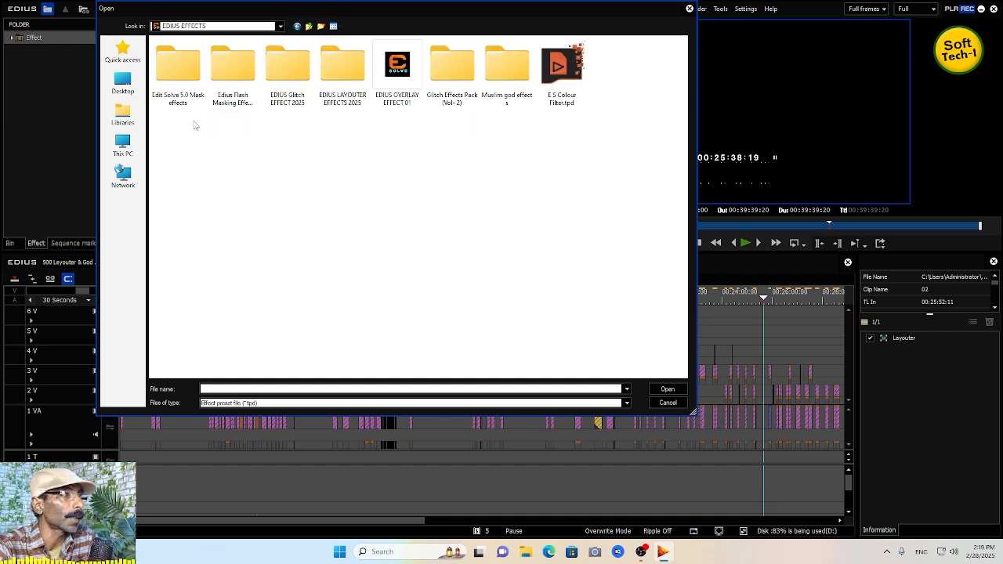
double_click(348, 88)
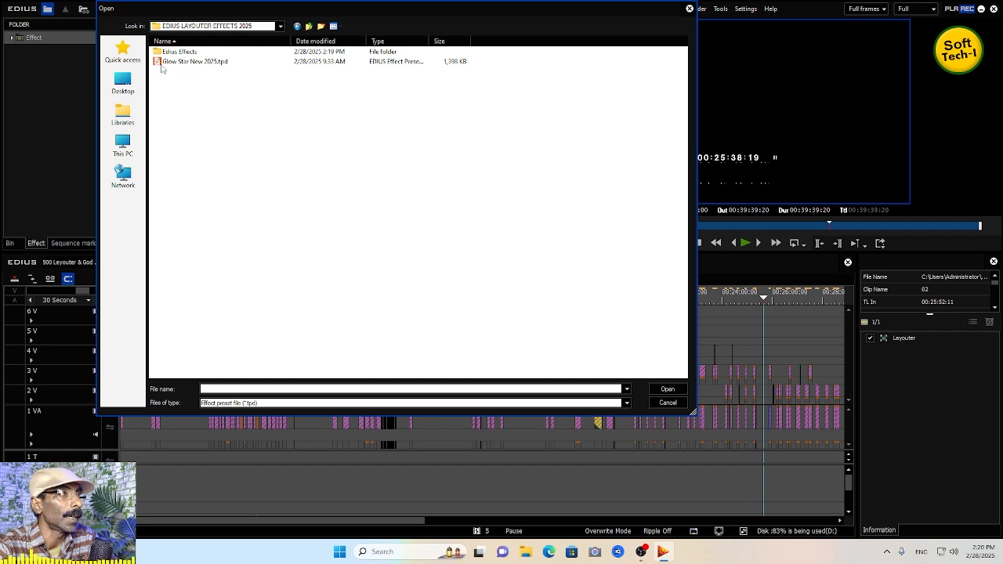
double_click(212, 62)
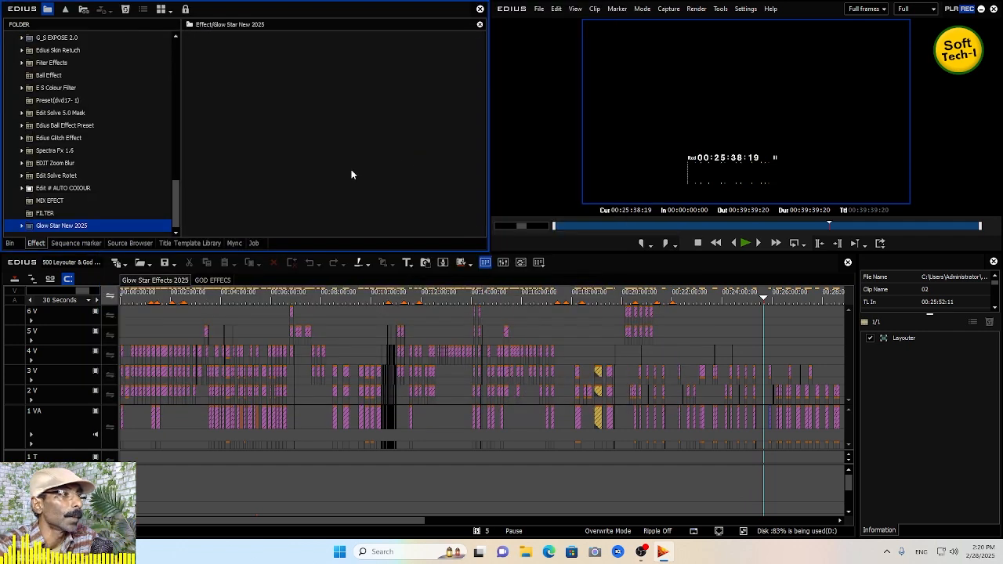
left_click(22, 226)
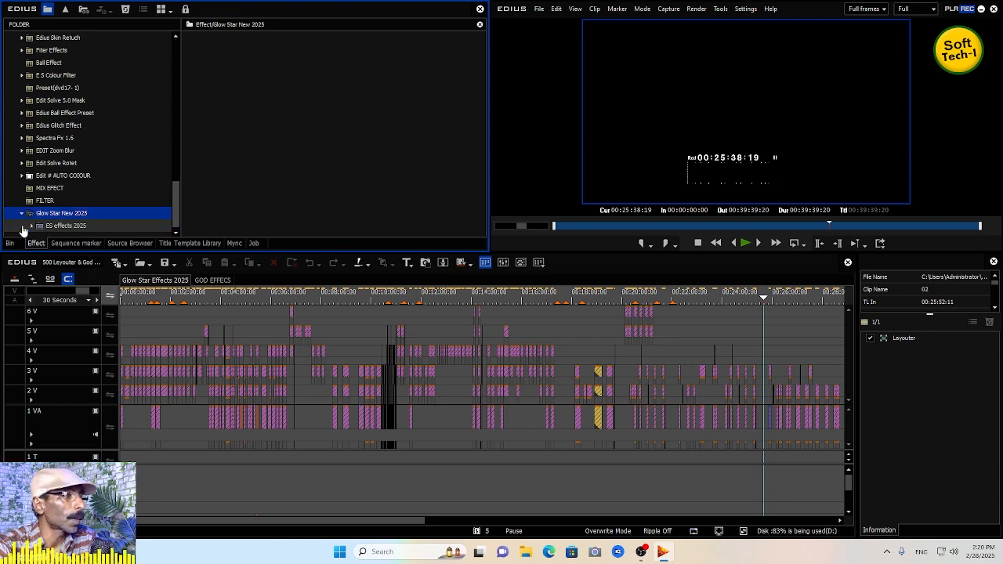
- Browse the ES effects 2025 subfolders and presets inside the imported Glow Star New 2025 folder
left_click(69, 227)
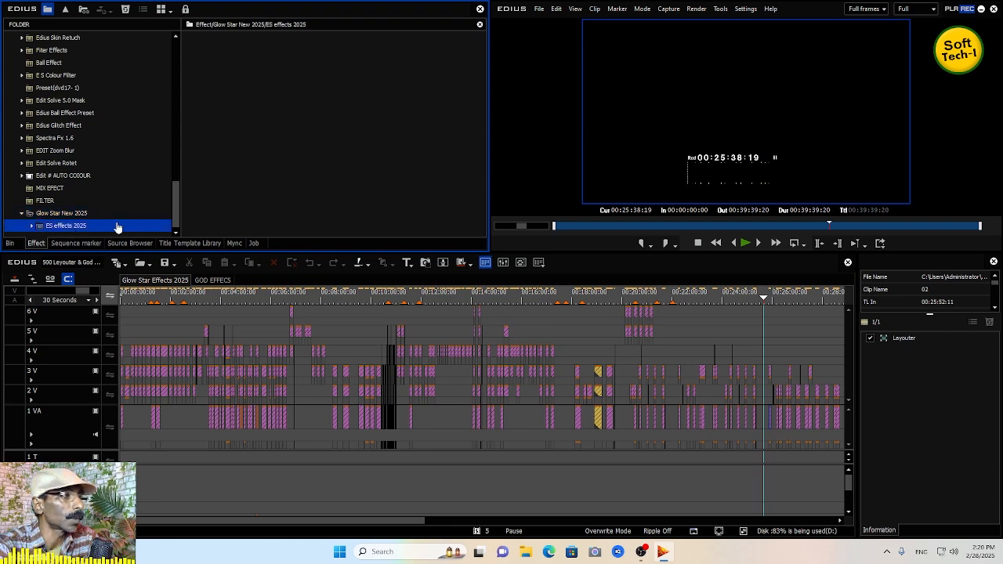
left_click(32, 226)
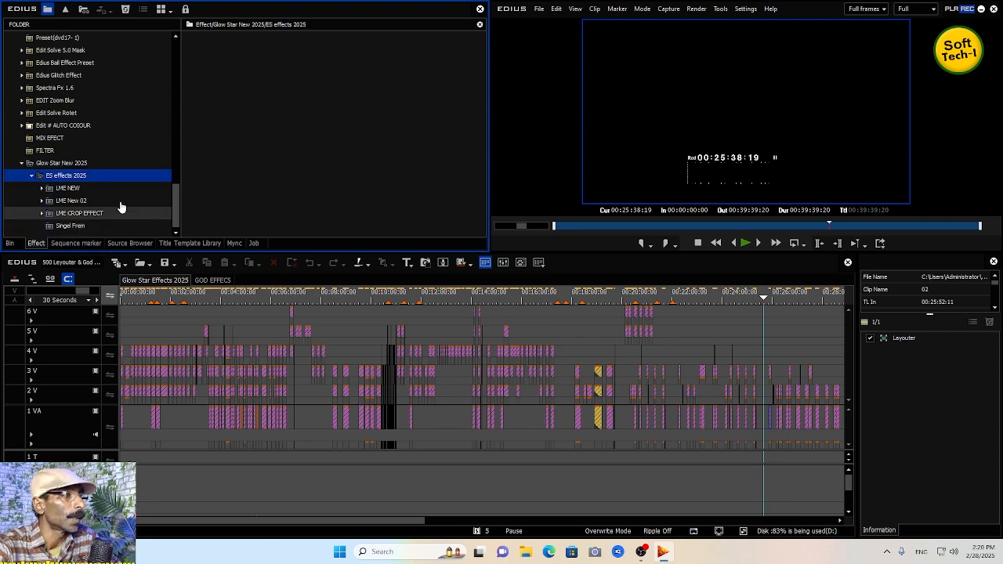
left_click(74, 226)
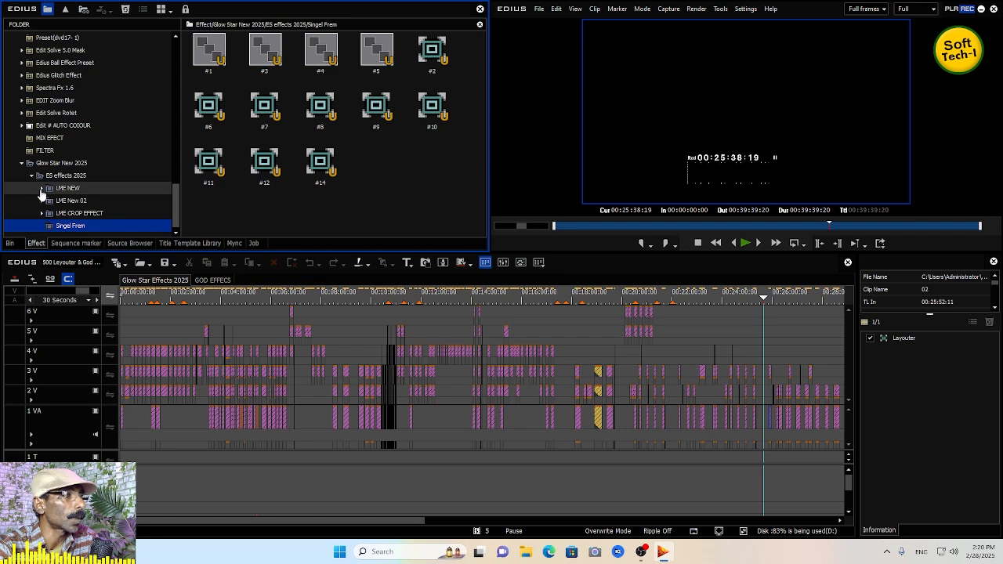
left_click(42, 189)
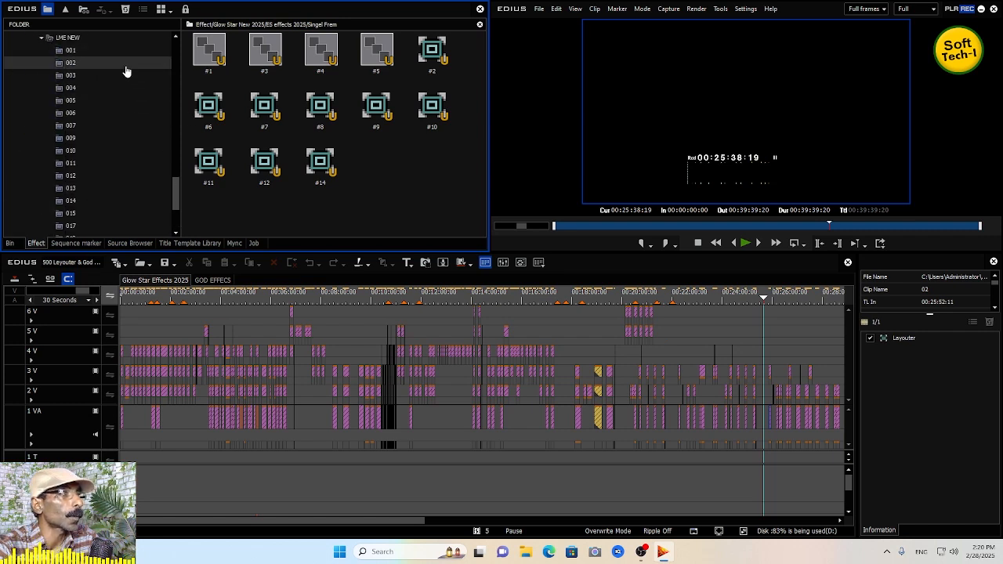
left_click(70, 53)
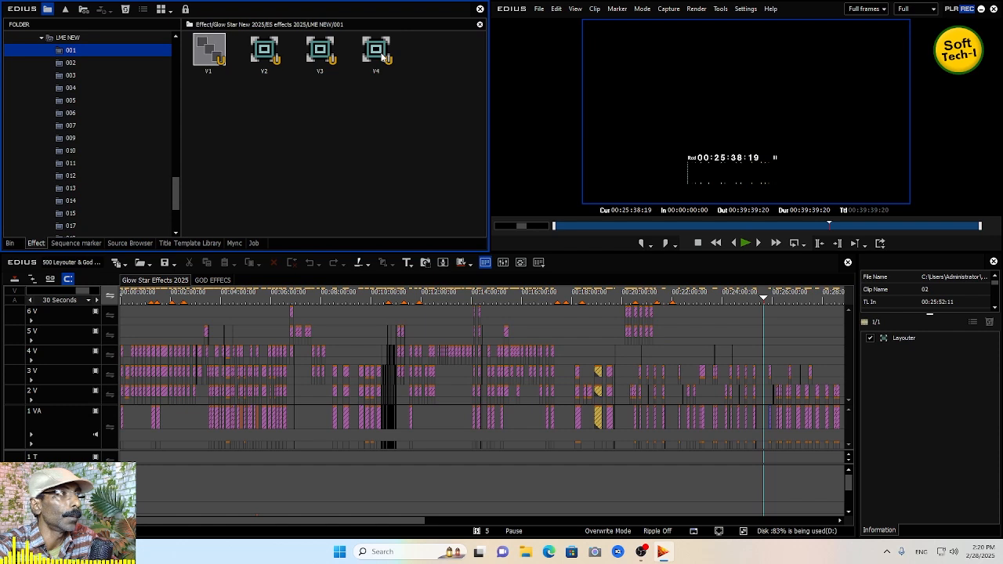
left_click(72, 64)
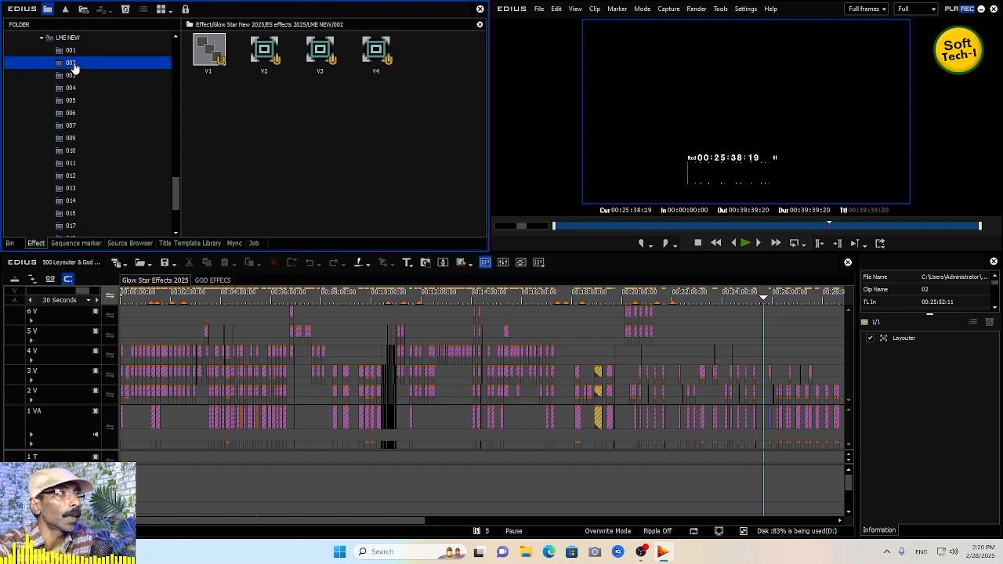
left_click(101, 75)
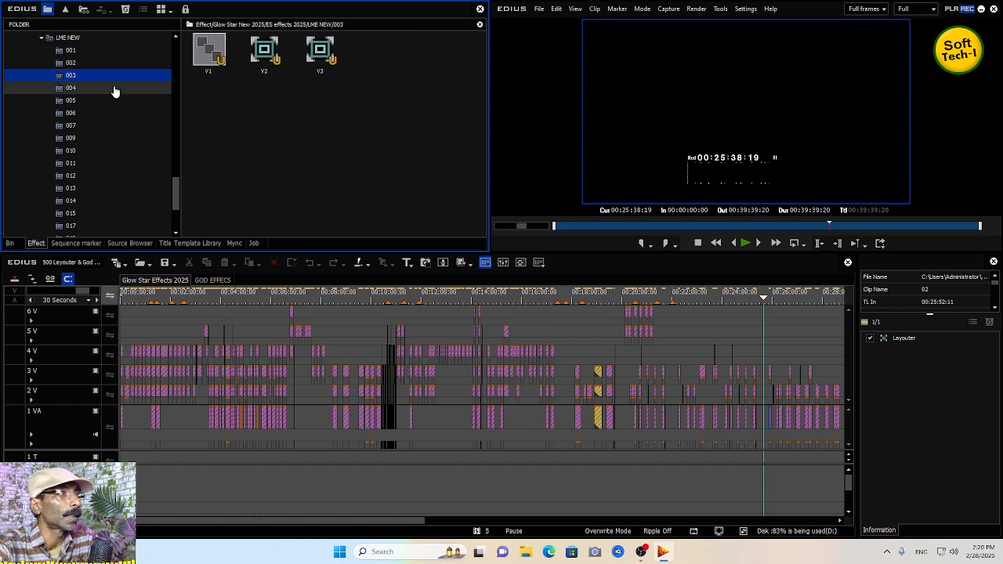
left_click(71, 50)
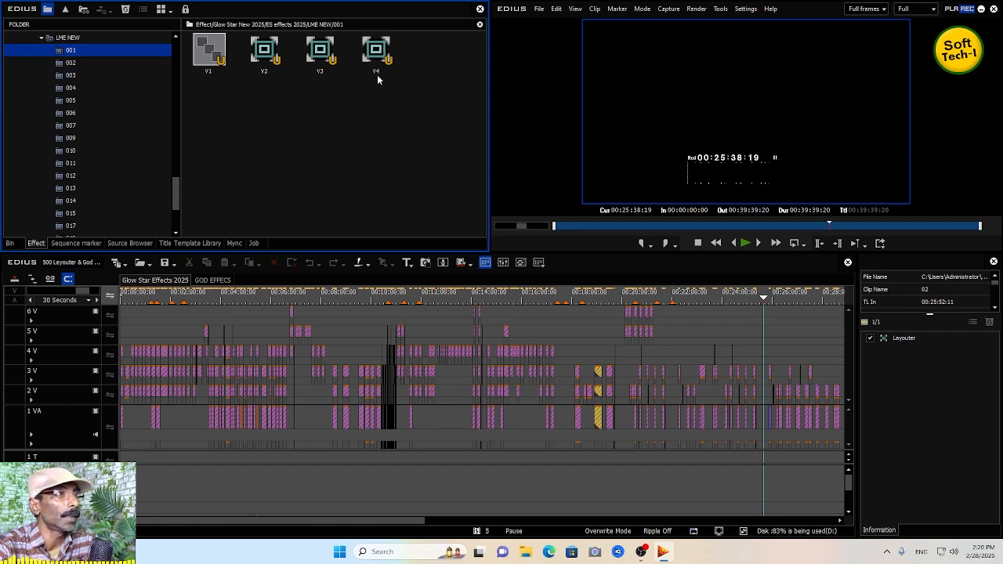
mouse_move(379, 71)
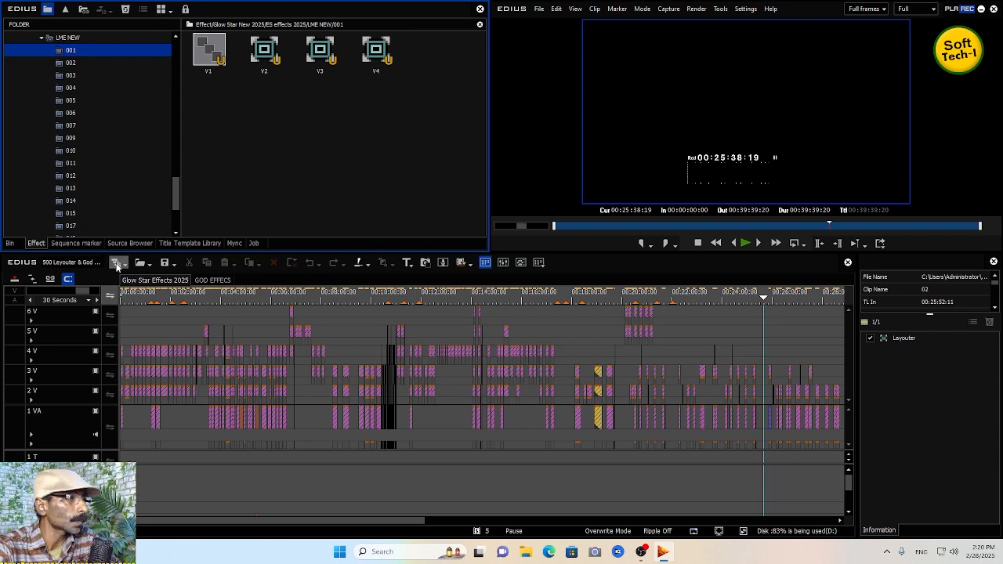
- Create a new sequence and reselect the 001 preset folder under LME NEW in the effect tree
left_click(116, 263)
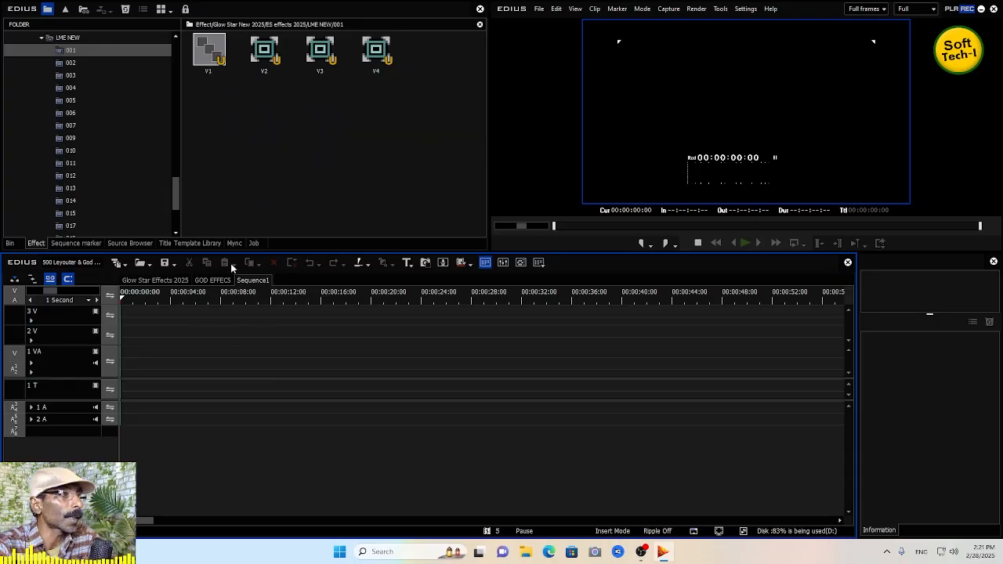
left_click_drag(175, 202, 178, 176)
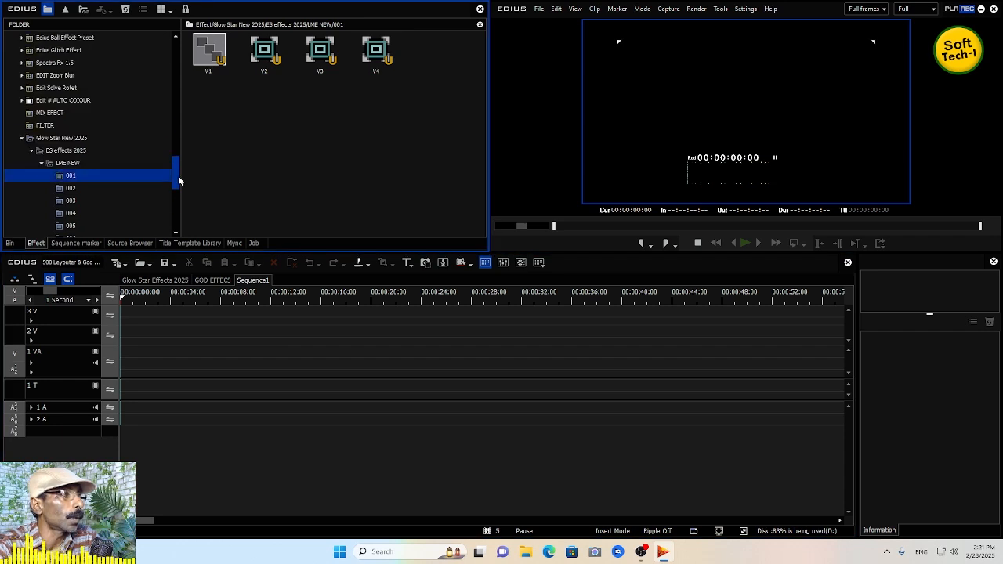
left_click(66, 163)
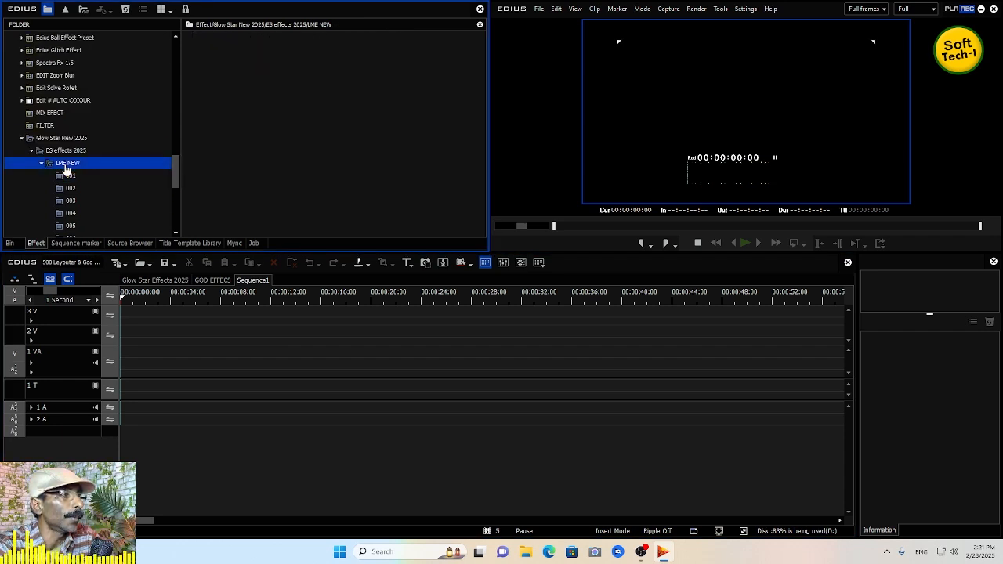
left_click_drag(176, 173, 177, 213)
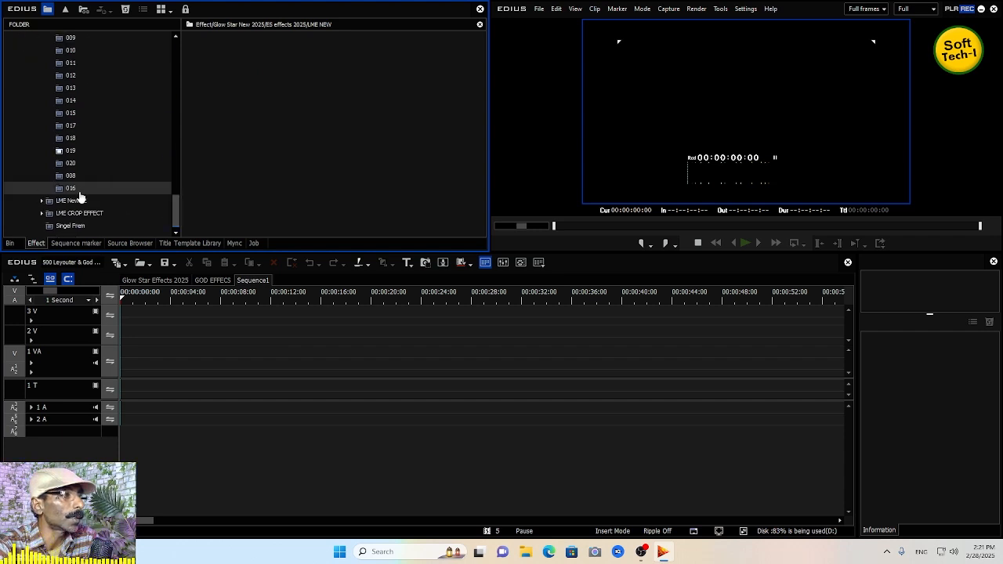
mouse_move(175, 208)
left_mouse_down()
mouse_move(179, 139)
mouse_move(177, 189)
left_mouse_up()
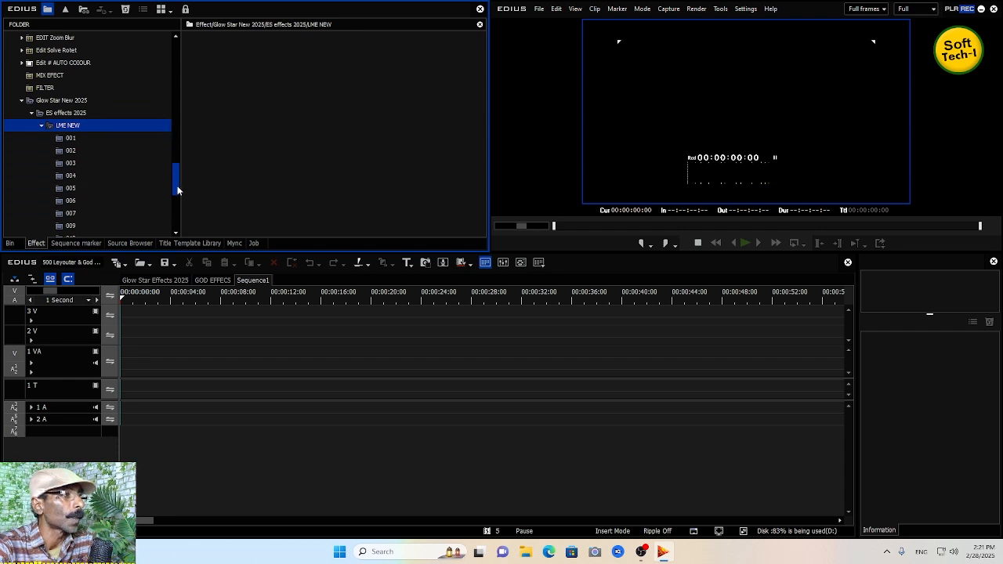
left_click(71, 139)
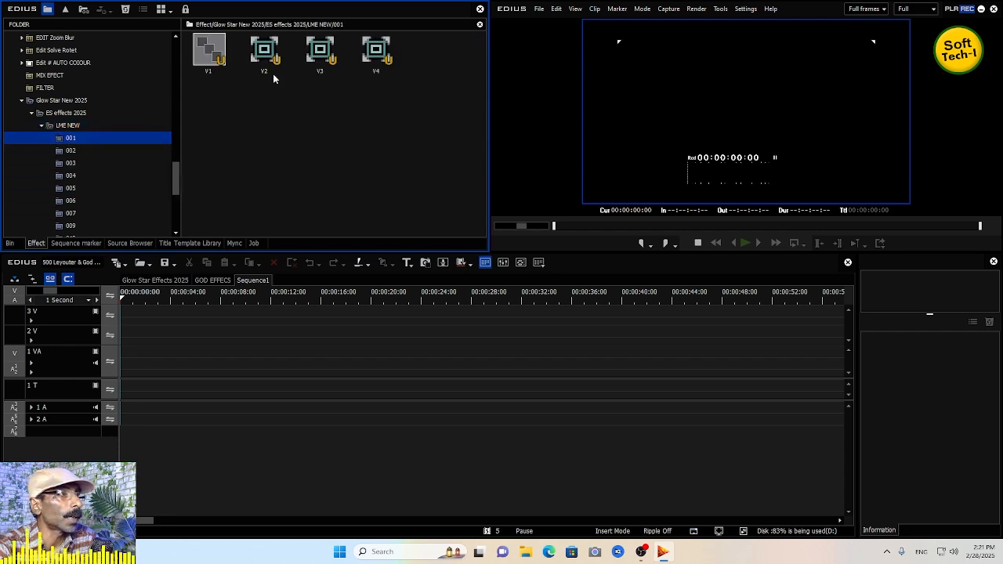
left_click(71, 150)
left_click(71, 138)
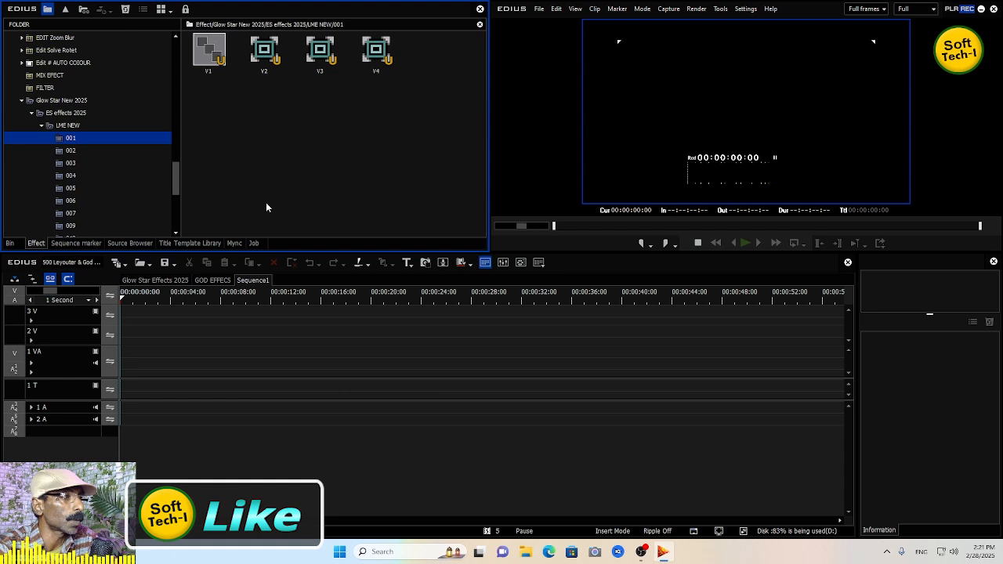
- Import several video clips from the 121XDPHH folder under MY PHOTO WORK on drive D: into the bin
left_click(11, 244)
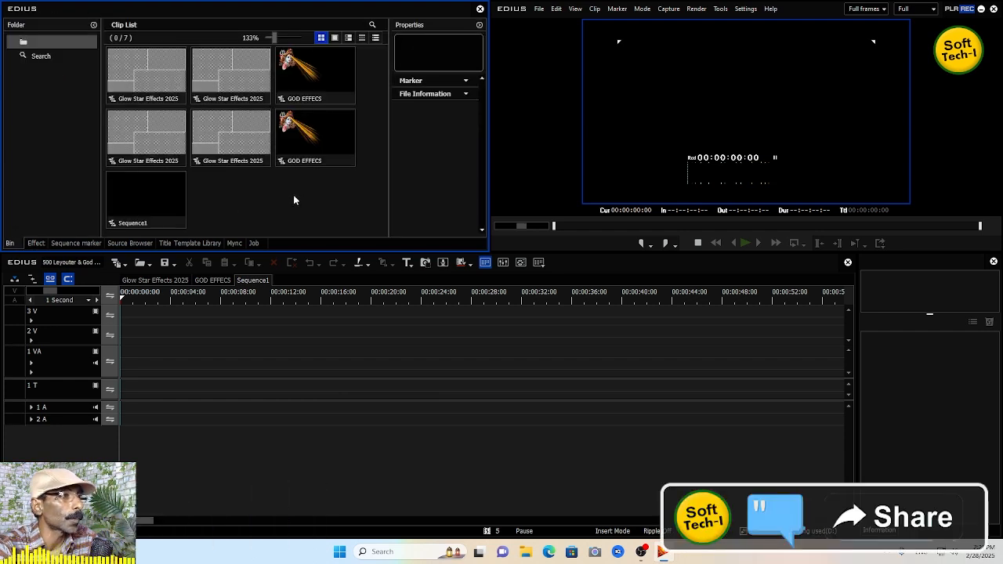
double_click(293, 195)
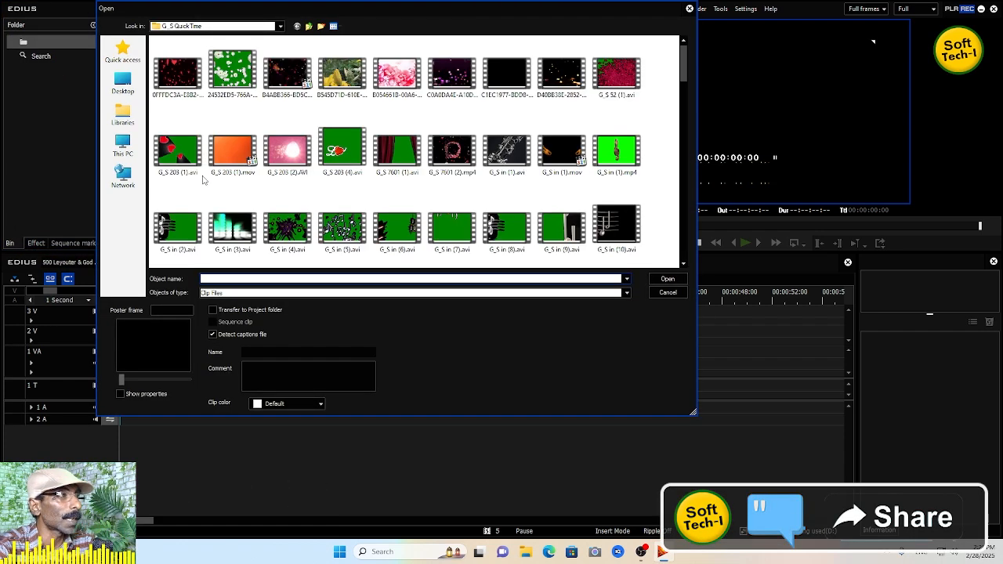
left_click(123, 141)
double_click(337, 144)
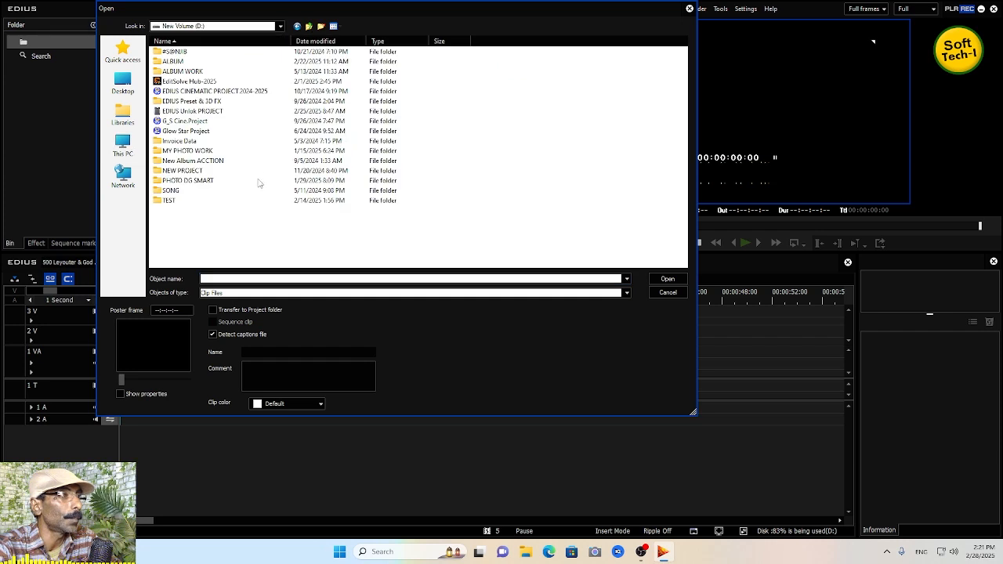
left_click(173, 201)
left_click(171, 192)
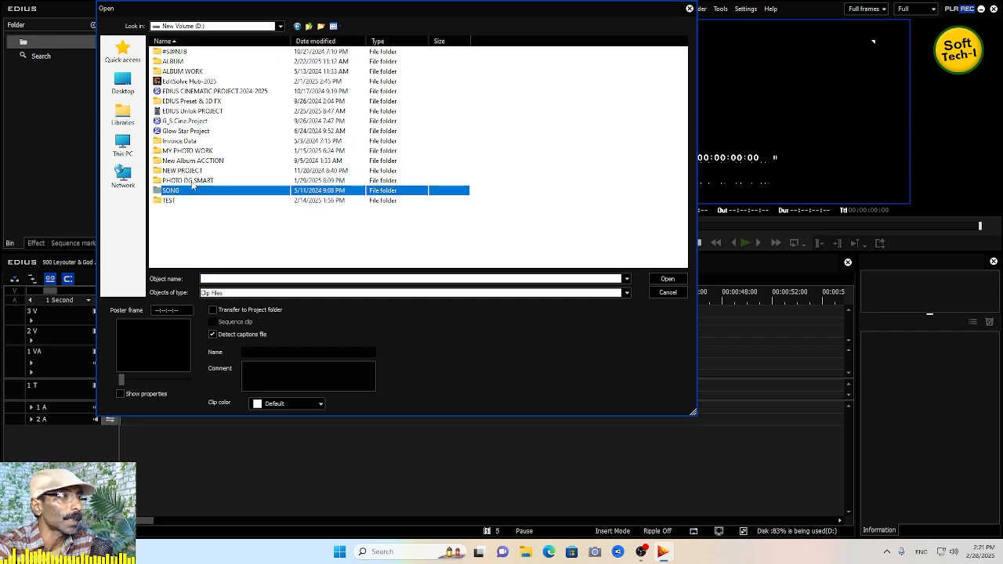
left_click(191, 181)
left_click(188, 171)
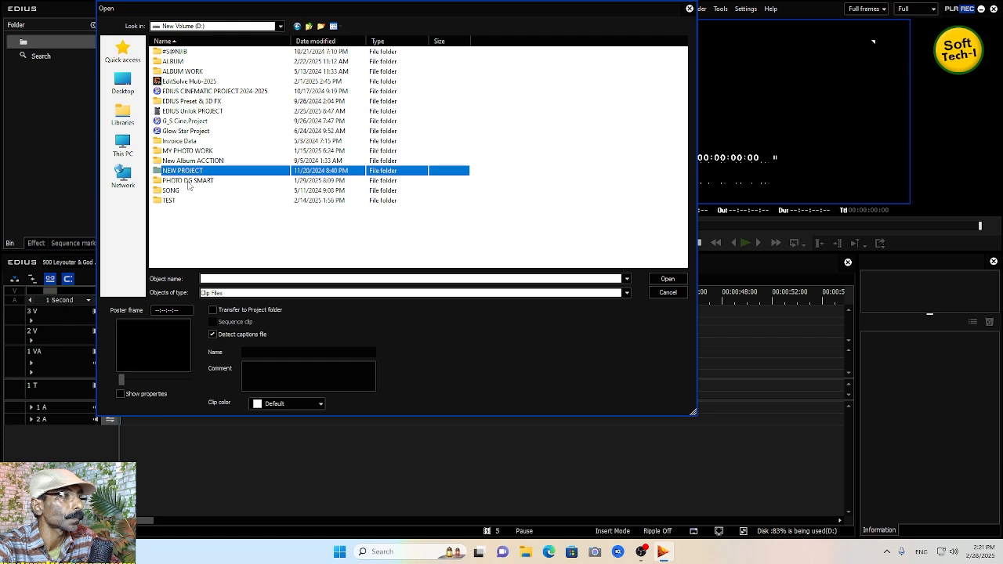
left_click(188, 181)
left_click(189, 152)
double_click(190, 152)
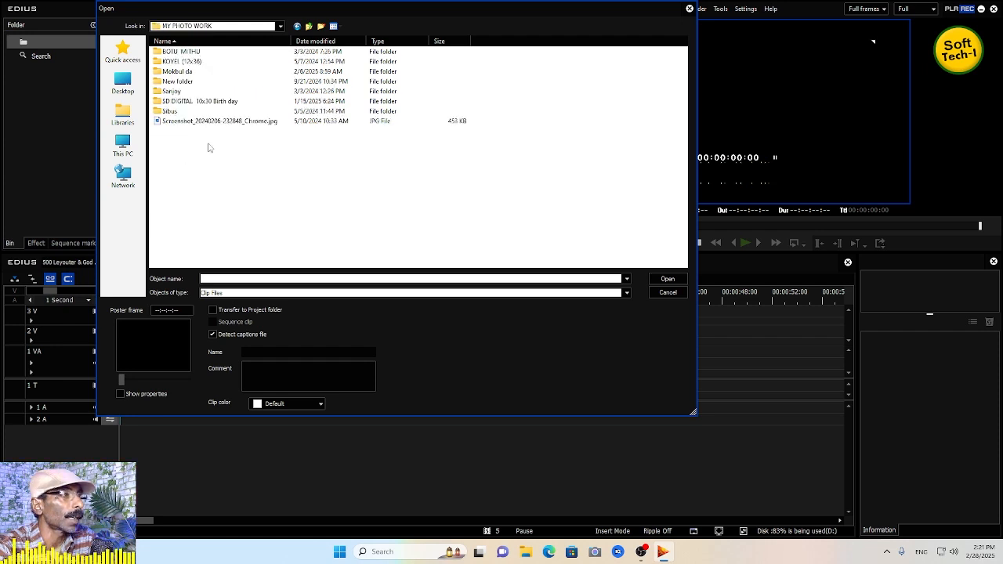
double_click(188, 72)
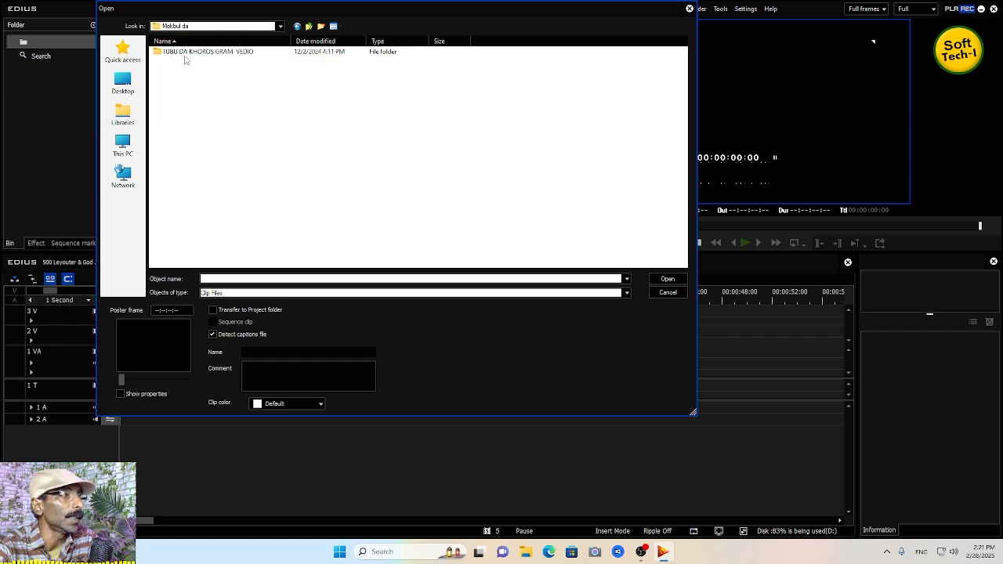
double_click(186, 52)
double_click(176, 55)
double_click(176, 55)
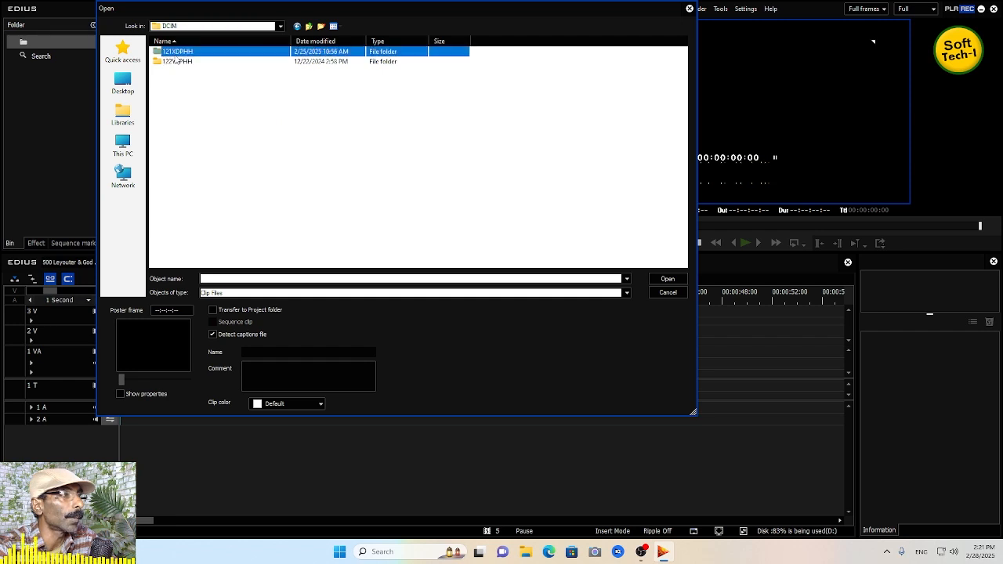
left_click_drag(287, 202, 514, 235)
left_click(667, 280)
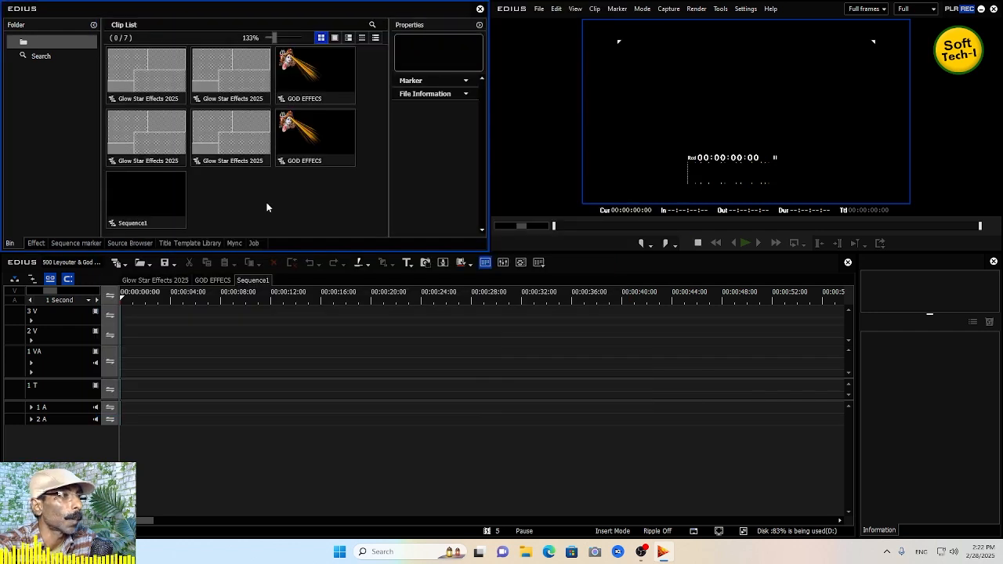
- Place clips S1210022 and S1210023 one after another on track 1 VA of the new sequence
left_click_drag(233, 202, 168, 359)
left_click_drag(312, 225, 224, 354)
left_click(249, 300)
left_click_drag(249, 300, 139, 300)
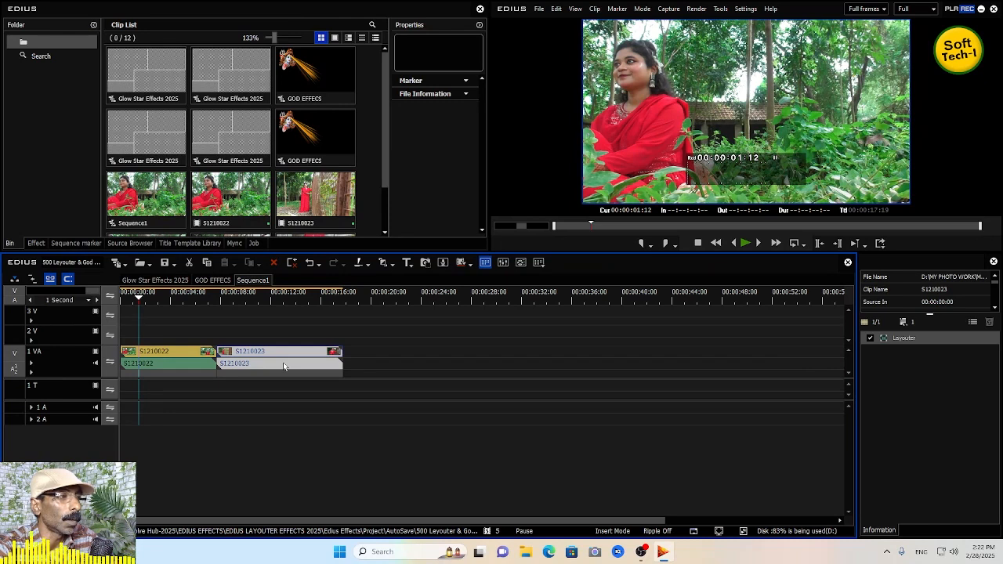
- Add two new VA tracks to the sequence
left_click(37, 243)
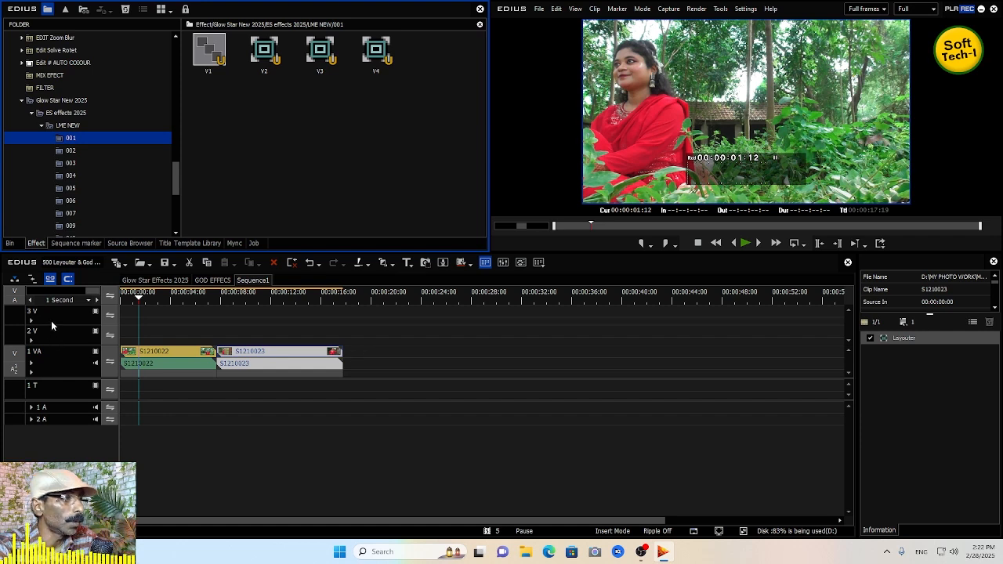
right_click(72, 317)
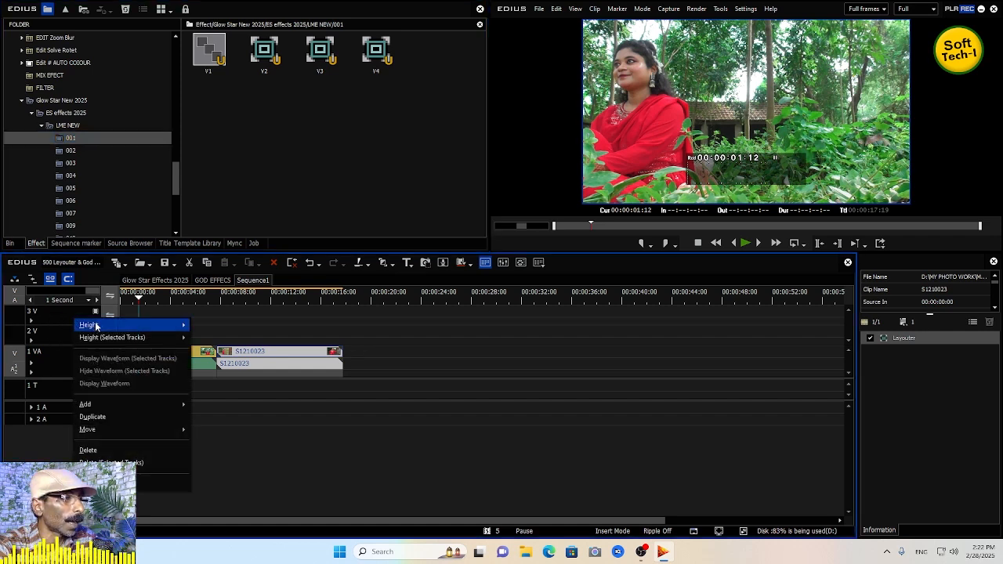
mouse_move(98, 325)
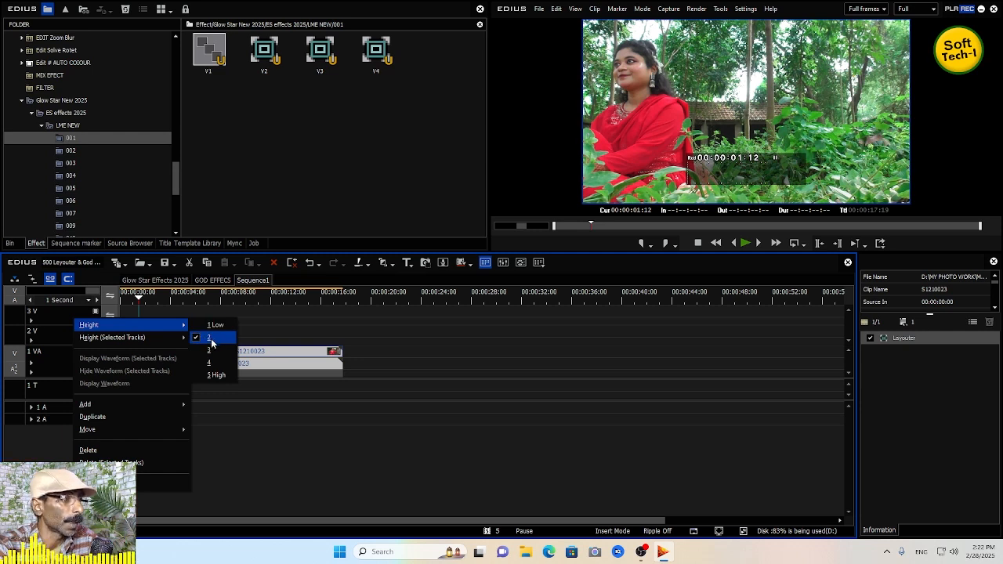
mouse_move(89, 407)
left_click(210, 404)
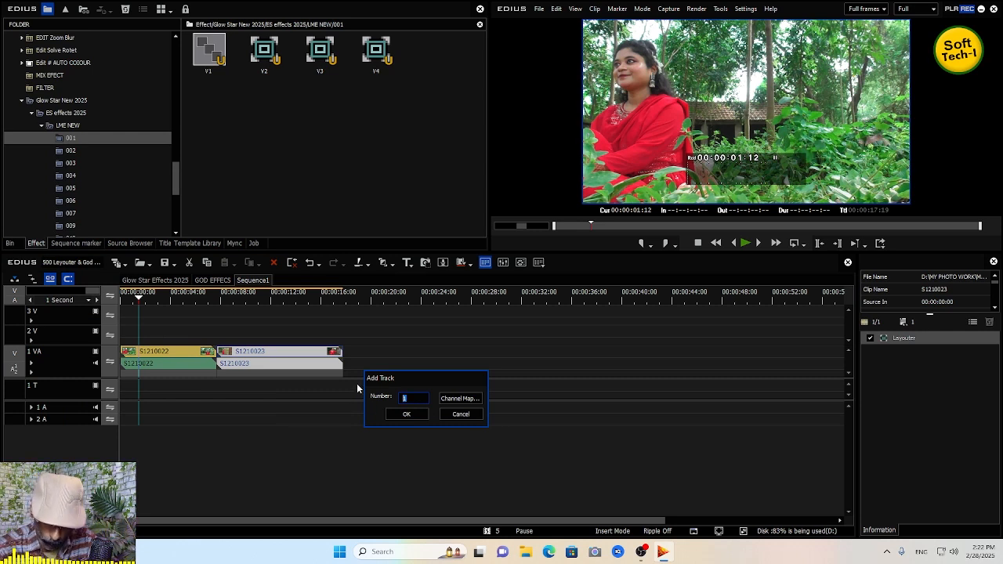
type("2")
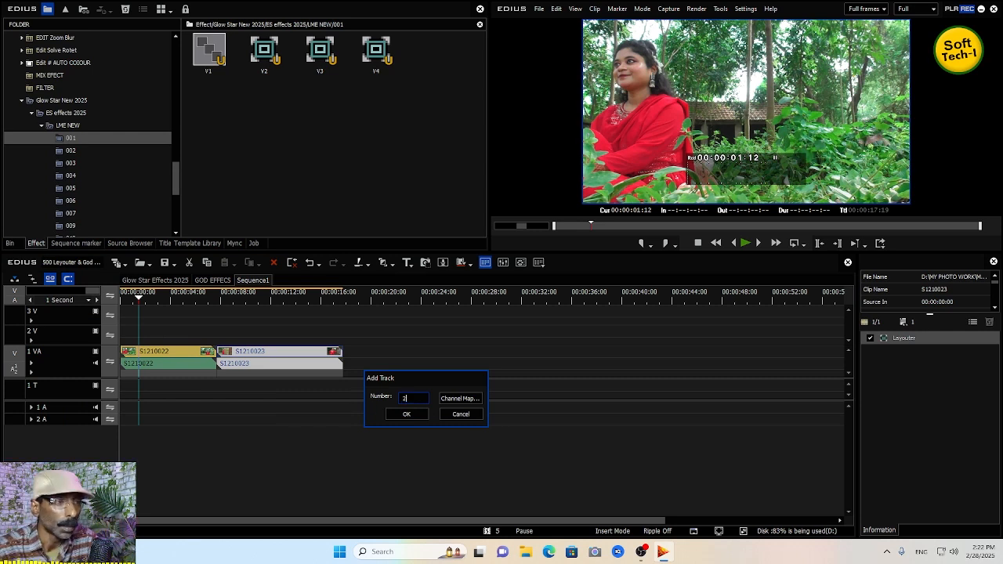
left_click(406, 413)
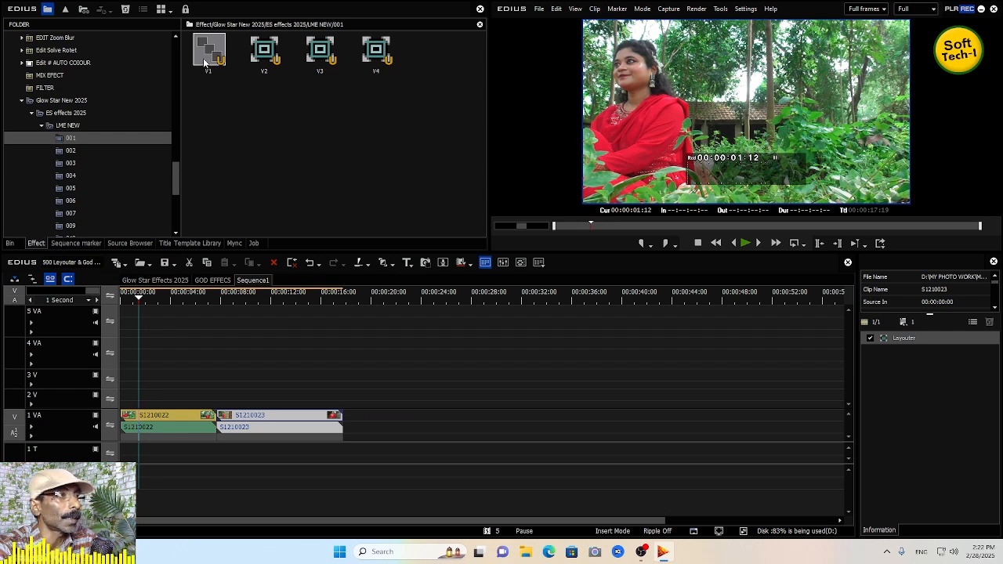
- Import the 02.jpg image from the Desktop into the bin
mouse_move(206, 62)
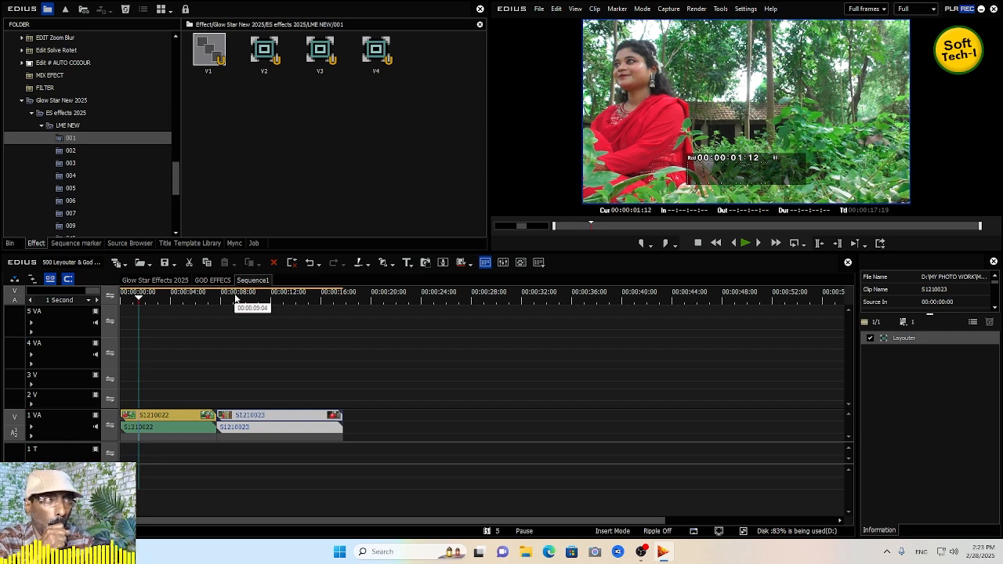
left_click(10, 243)
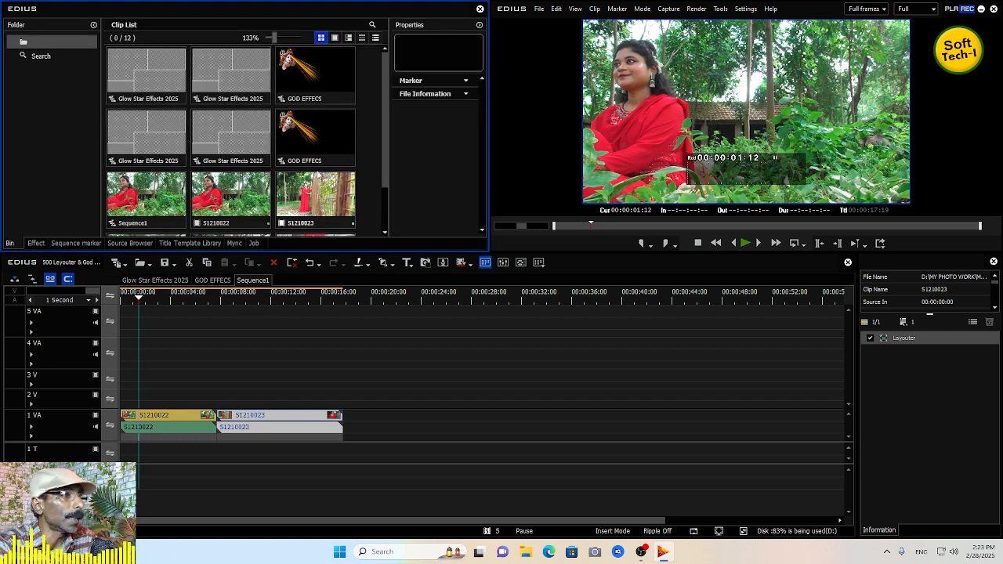
double_click(373, 174)
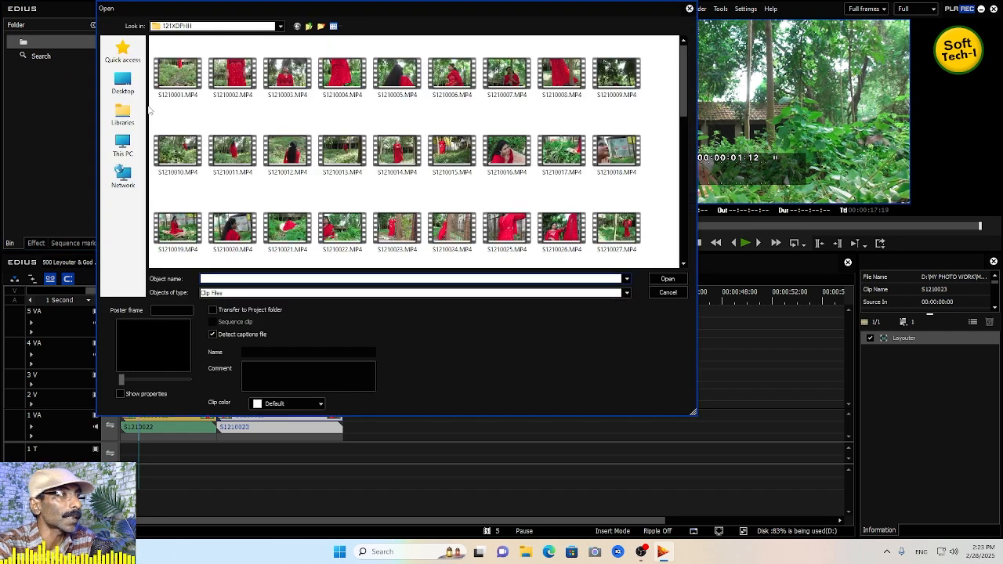
left_click(125, 89)
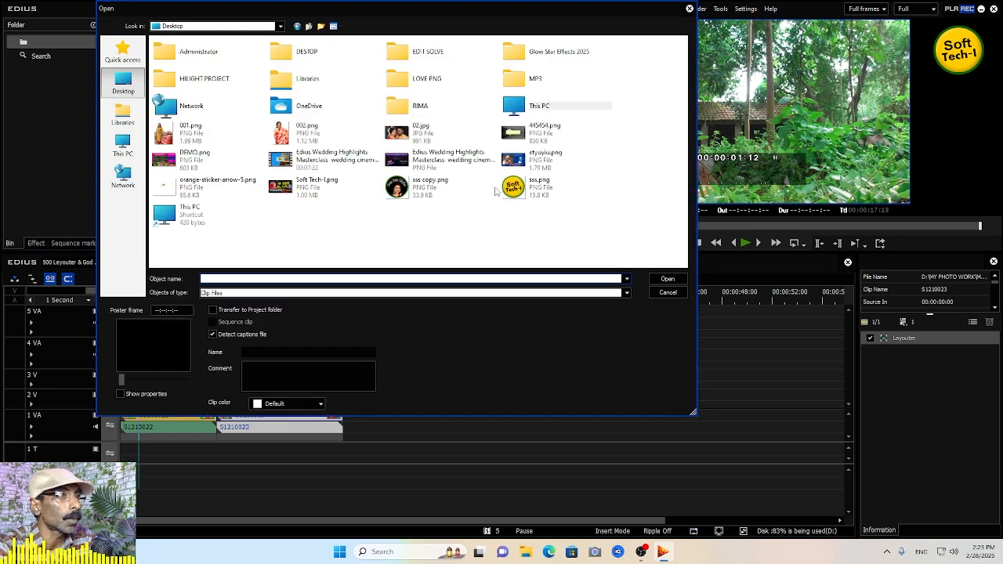
double_click(397, 134)
scroll(302, 203, "down", 3)
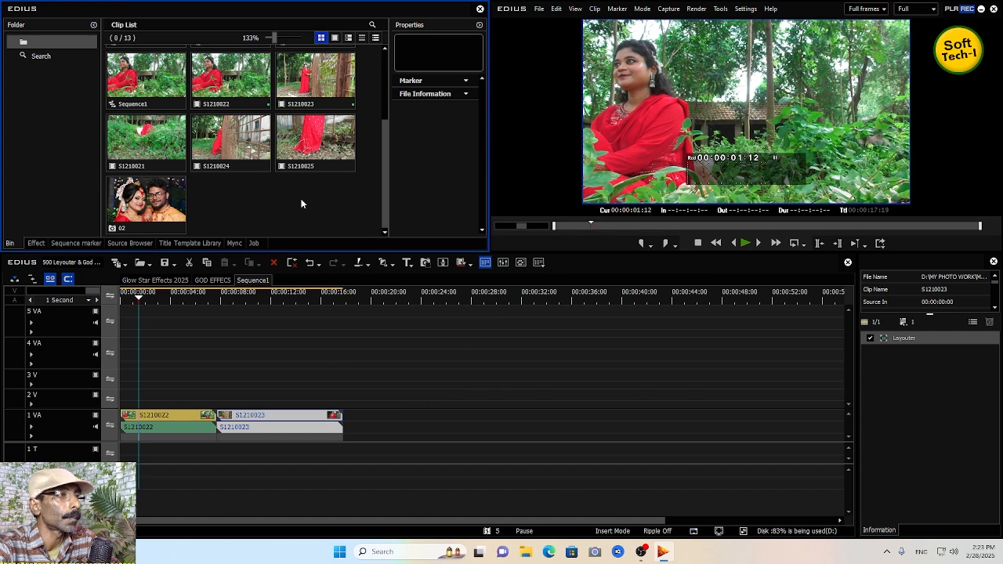
- Import 02.jpg again and place it at the start of track 2 V
double_click(248, 205)
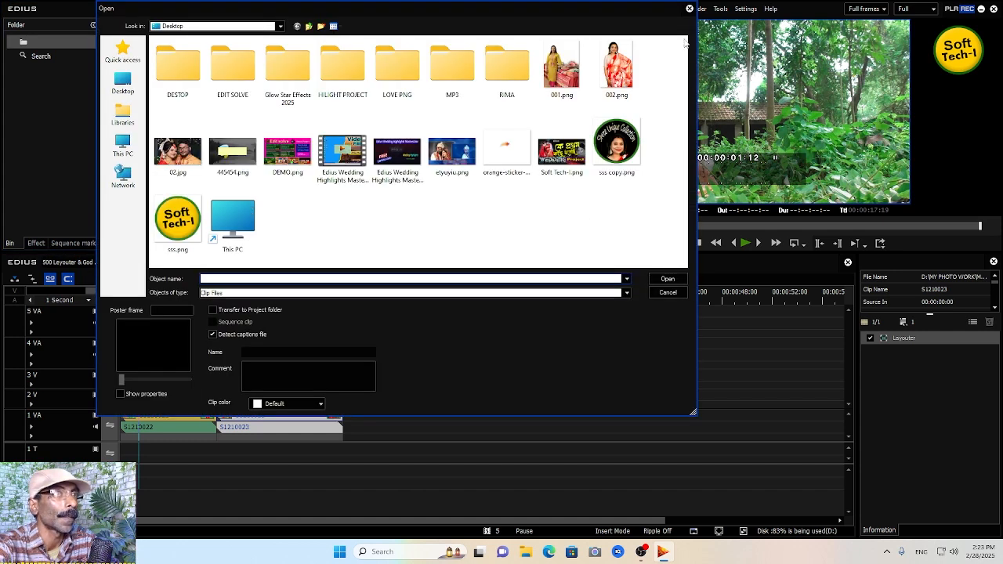
double_click(182, 163)
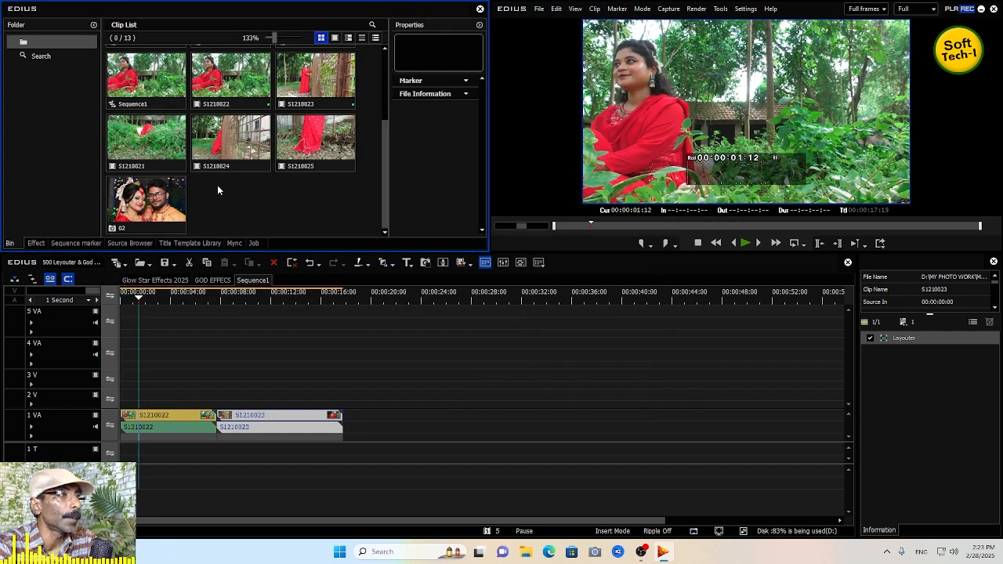
left_click_drag(255, 208, 219, 400)
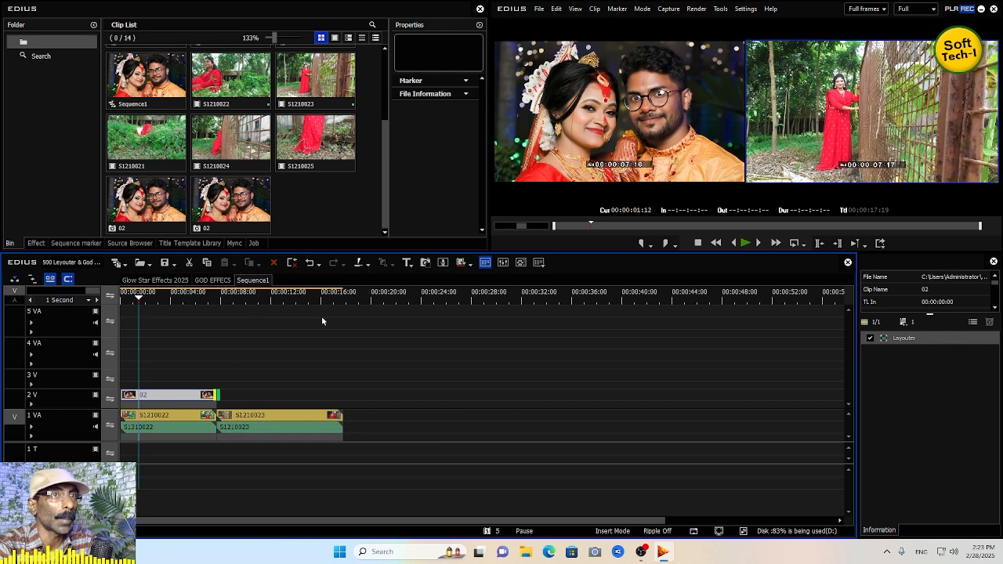
mouse_move(172, 299)
left_mouse_down()
mouse_move(153, 308)
mouse_move(170, 314)
left_mouse_up()
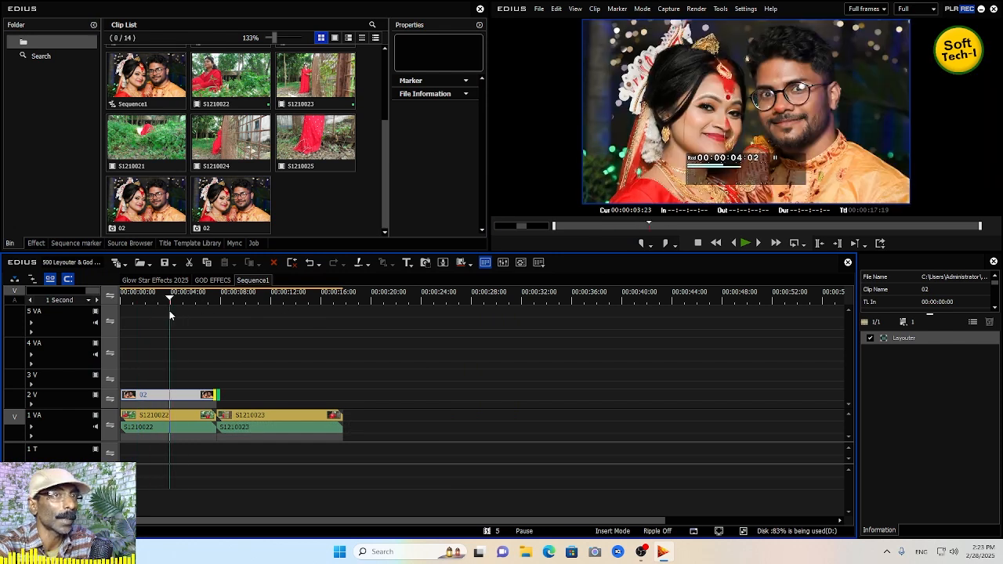
- Import G_03.mp4 from the G_S Footeg folder in Glow Star Data on drive E: and place it on track 3 V
left_click(181, 389)
double_click(323, 206)
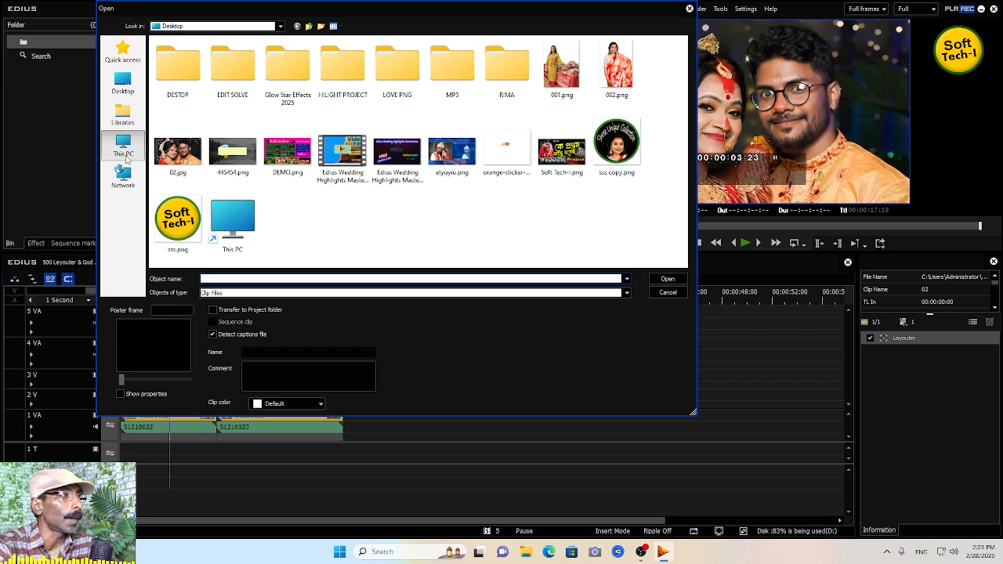
left_click(129, 147)
double_click(431, 148)
double_click(199, 128)
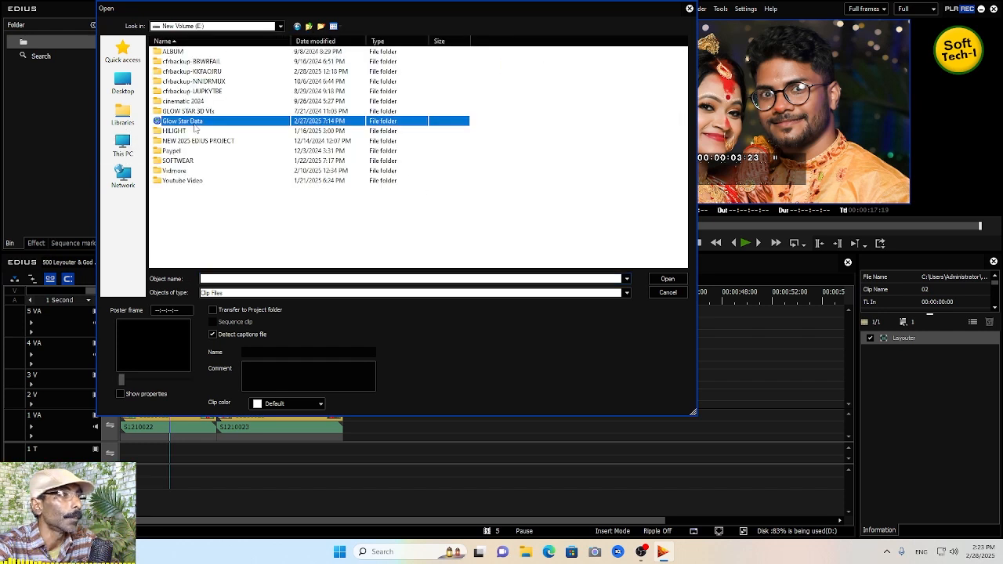
double_click(187, 93)
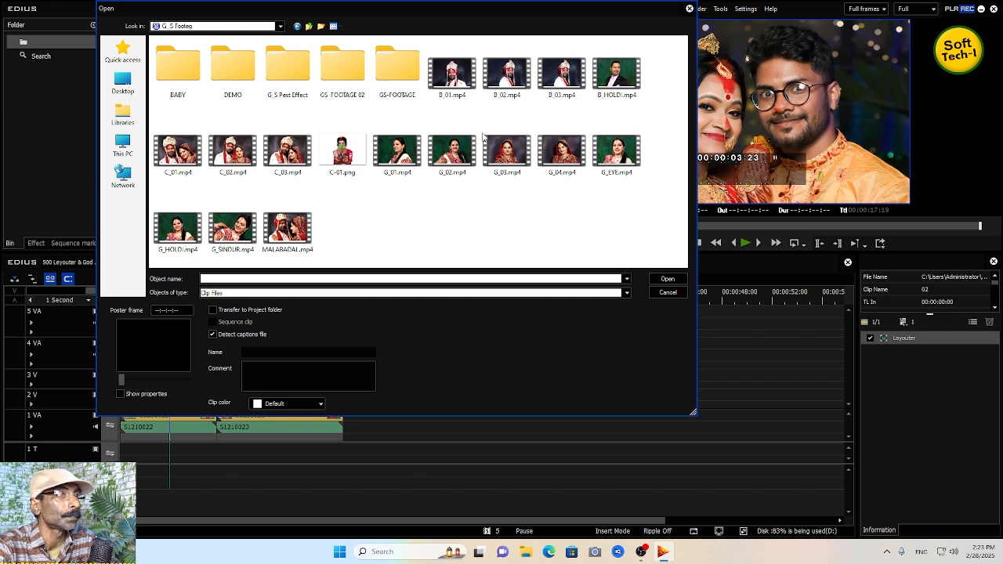
double_click(517, 161)
left_click_drag(310, 202, 130, 391)
- Cut the G_03 clip at the end of the 02 clip and delete the remainder
left_click(213, 300)
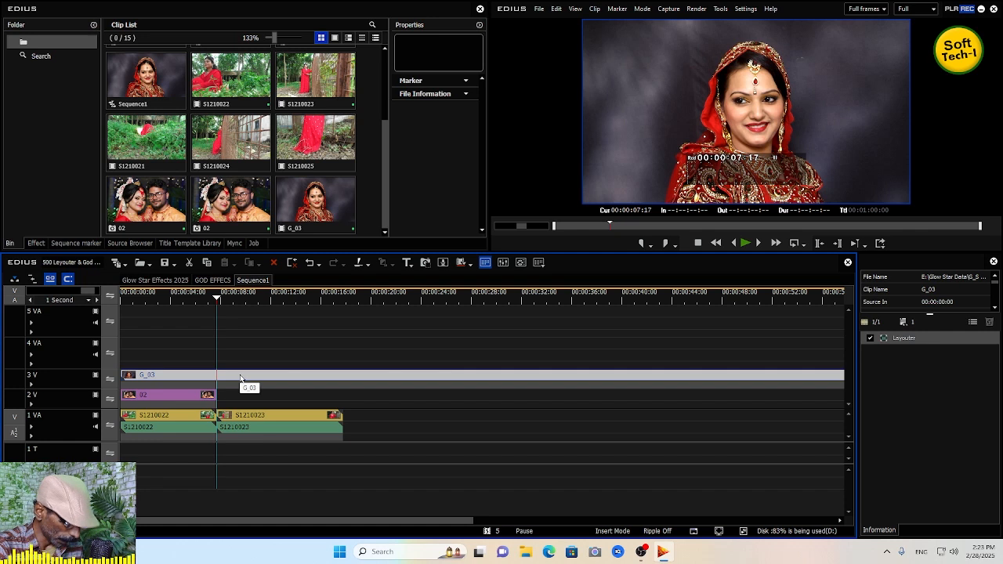
key("c")
key("Delete")
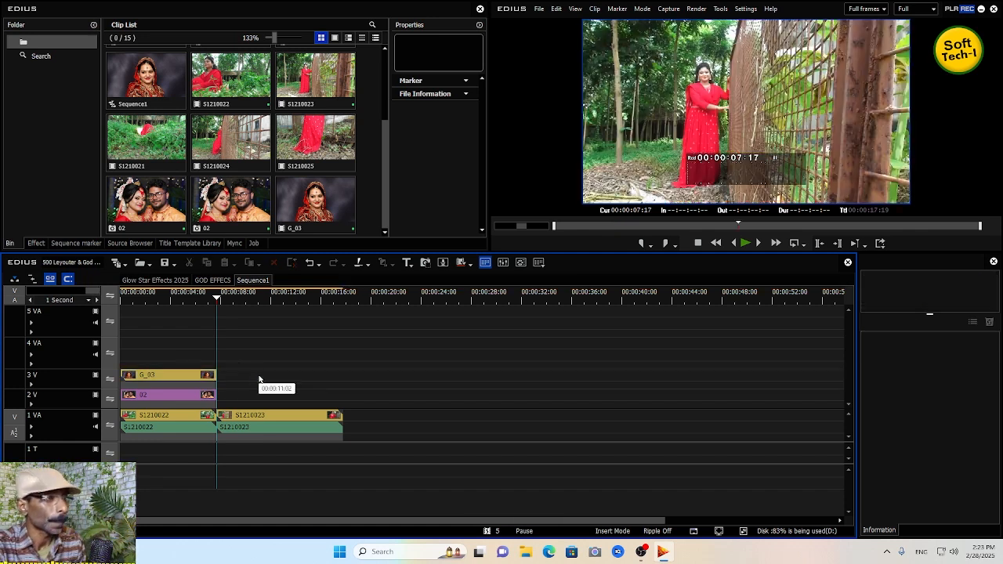
- Import B_02.mp4 from the same folder and move it to the start of track 4 VA
left_click(173, 298)
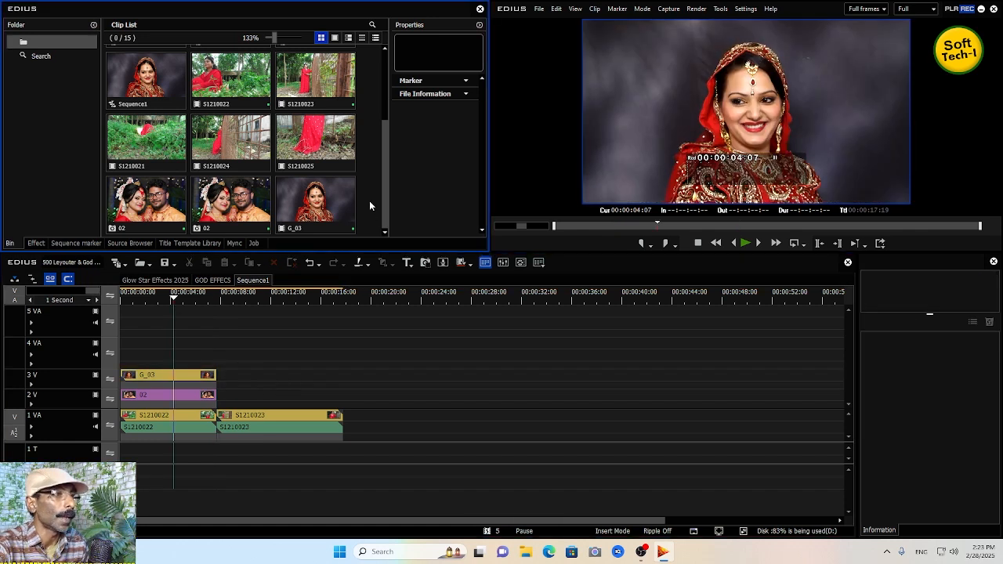
double_click(372, 218)
double_click(487, 97)
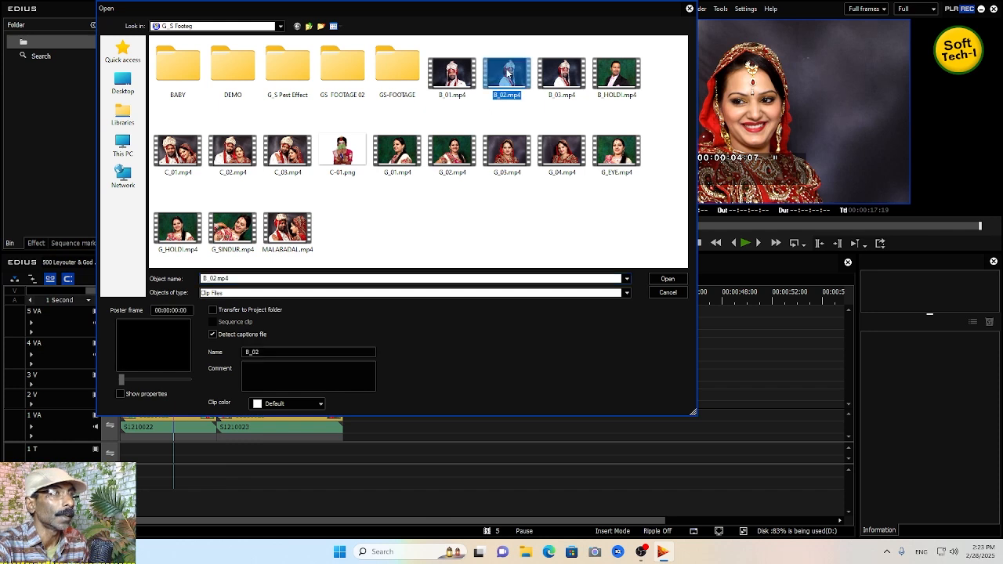
scroll(220, 215, "down", 1)
left_click_drag(147, 202, 454, 398)
left_click_drag(475, 303, 490, 303)
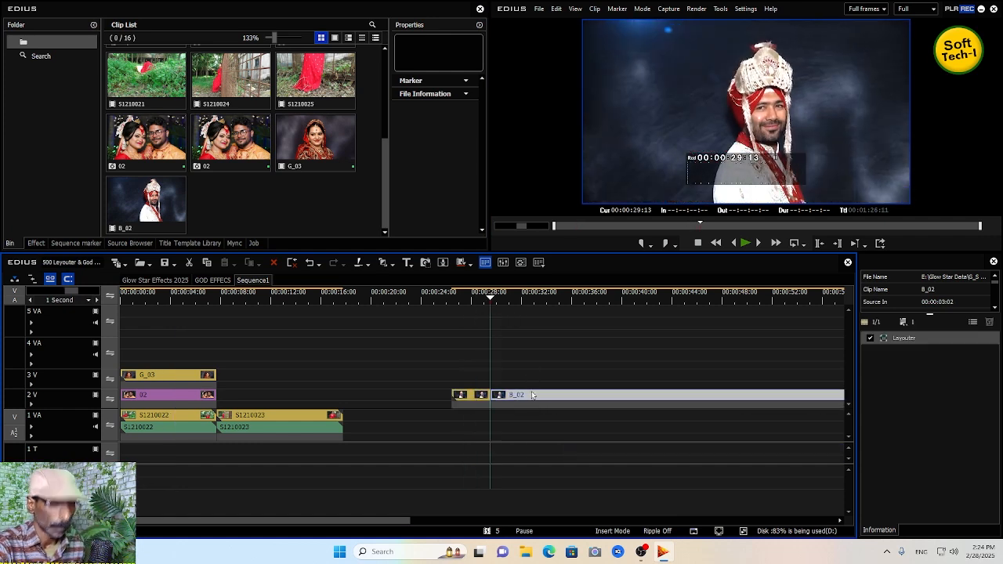
key("m")
left_click_drag(480, 395, 160, 346)
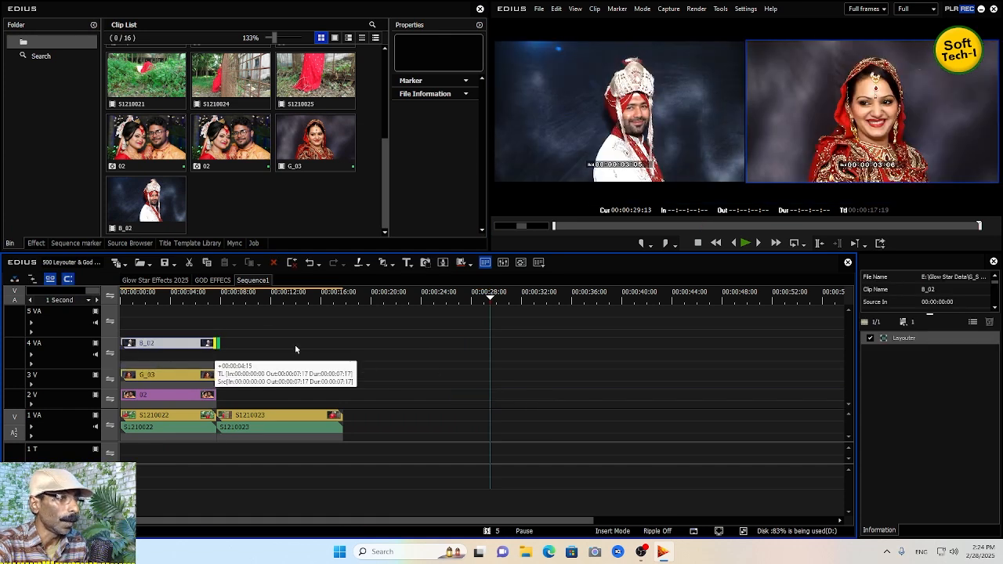
- Place another copy of the 02 image at the start of track 5 VA
left_click(122, 302)
left_click(159, 307)
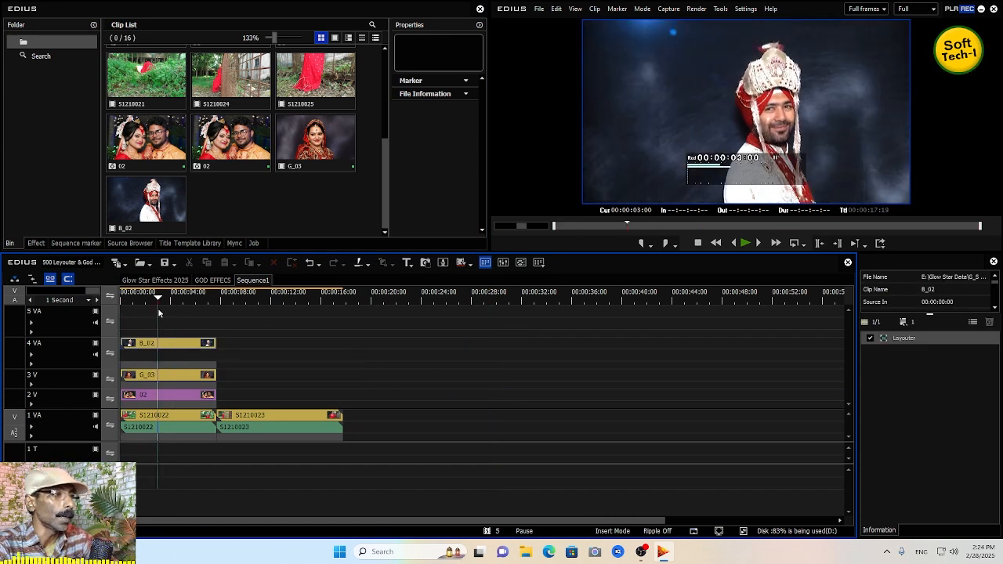
left_click(173, 415)
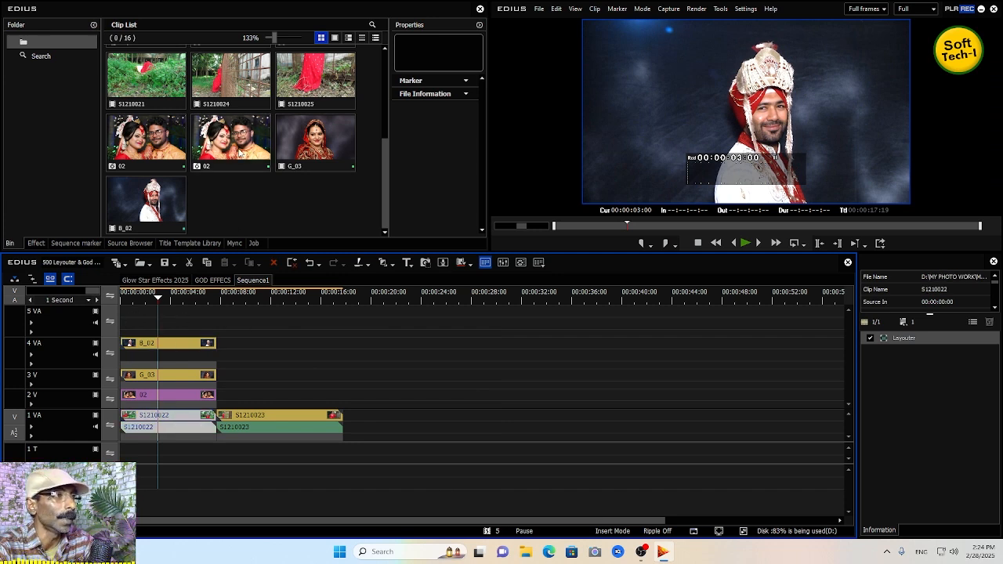
left_click(156, 343)
left_click_drag(157, 343, 155, 314)
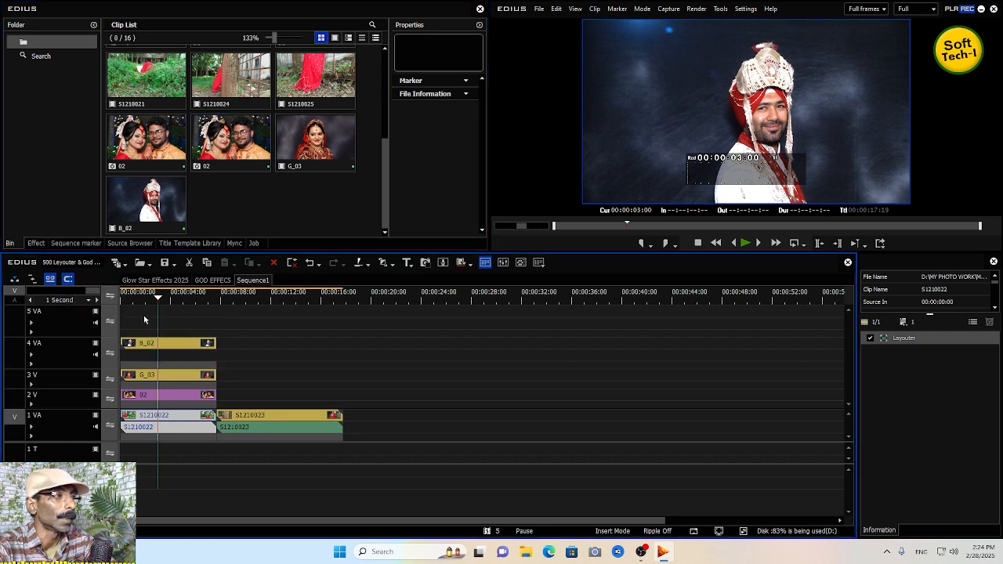
left_click_drag(224, 298, 174, 298)
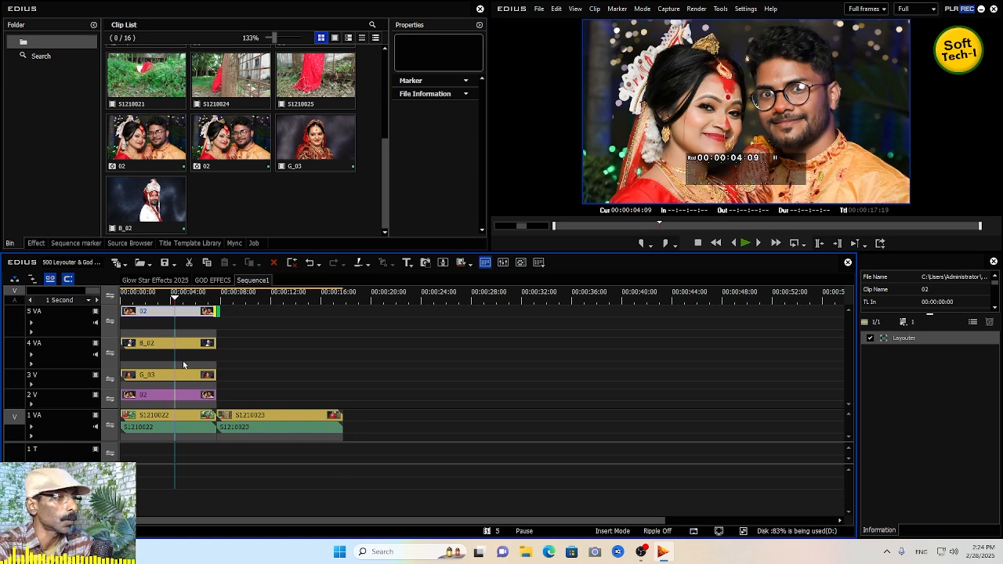
left_click_drag(194, 312, 198, 333)
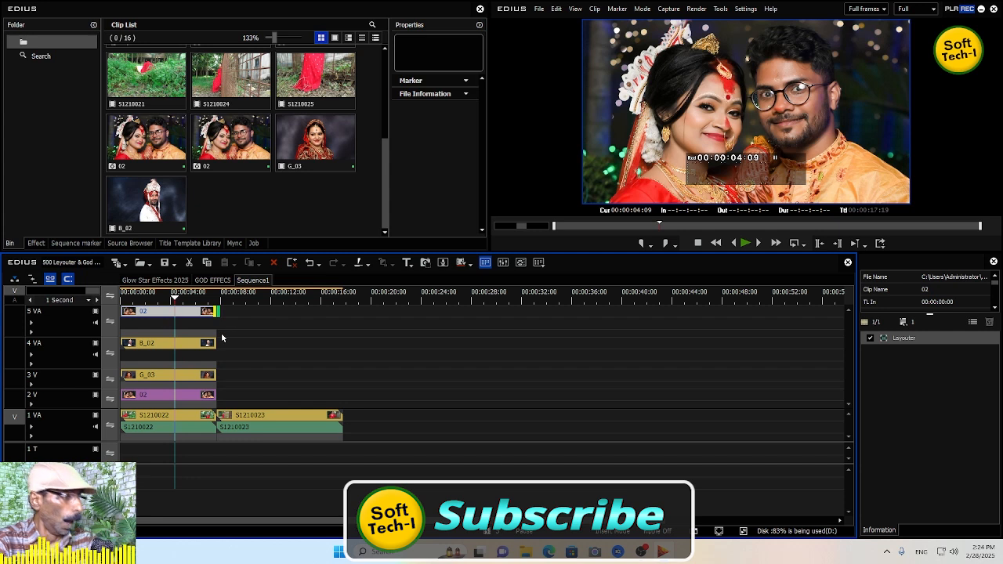
- Apply the V1, V2, V3 and V4 layouter presets to the clips on tracks 2 V, 3 V, 4 VA and 5 VA
left_click(36, 243)
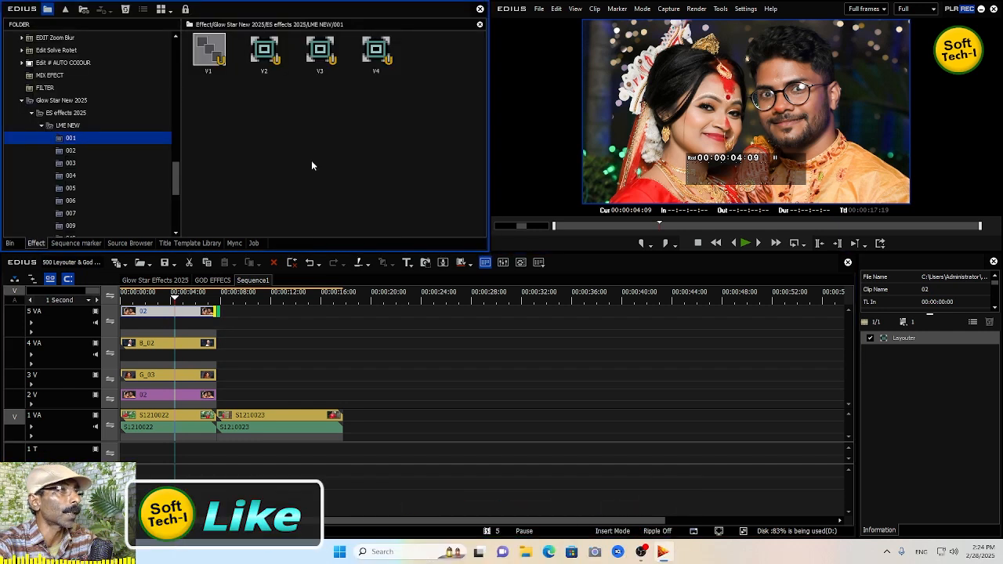
left_click(206, 53)
left_click_drag(210, 47, 209, 397)
left_click_drag(269, 50, 186, 375)
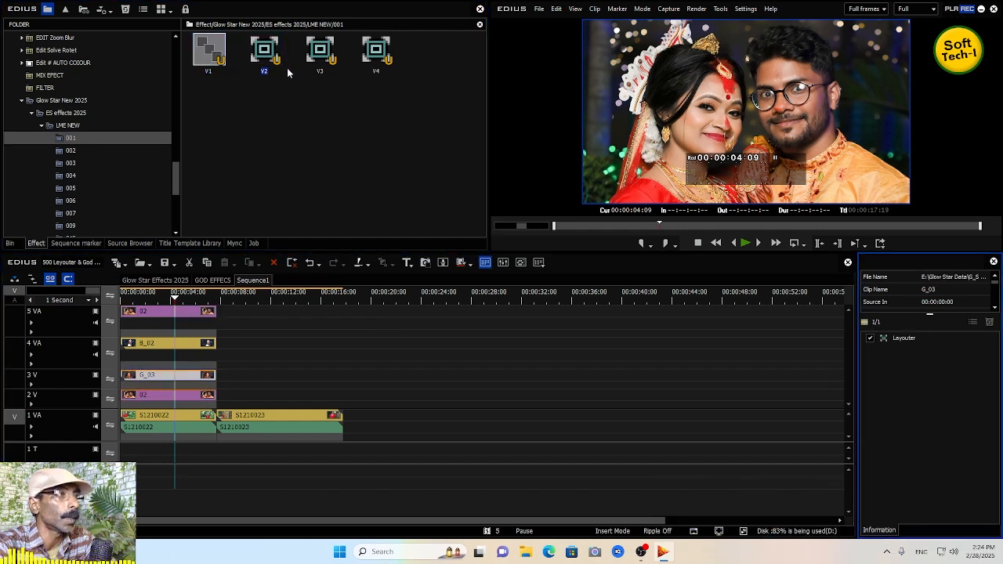
left_click_drag(325, 52, 188, 344)
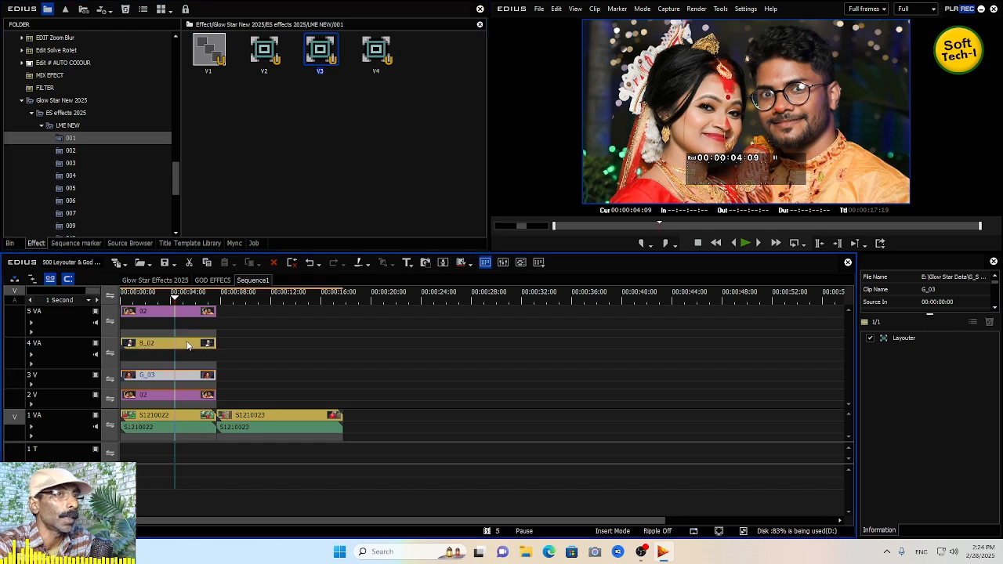
left_click_drag(379, 50, 94, 305)
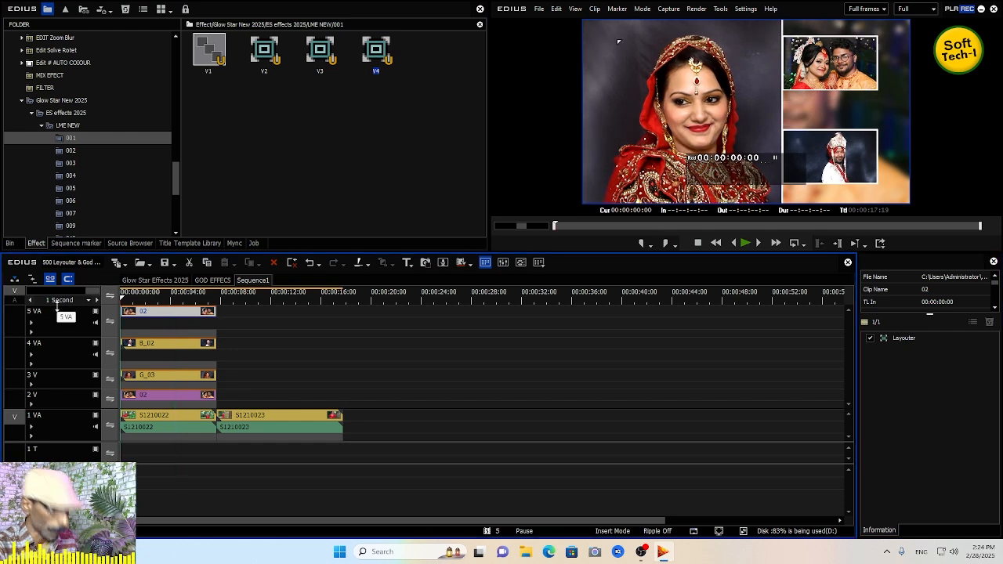
- Play back the composite and delete the 02 clip from track 2 V
key("space")
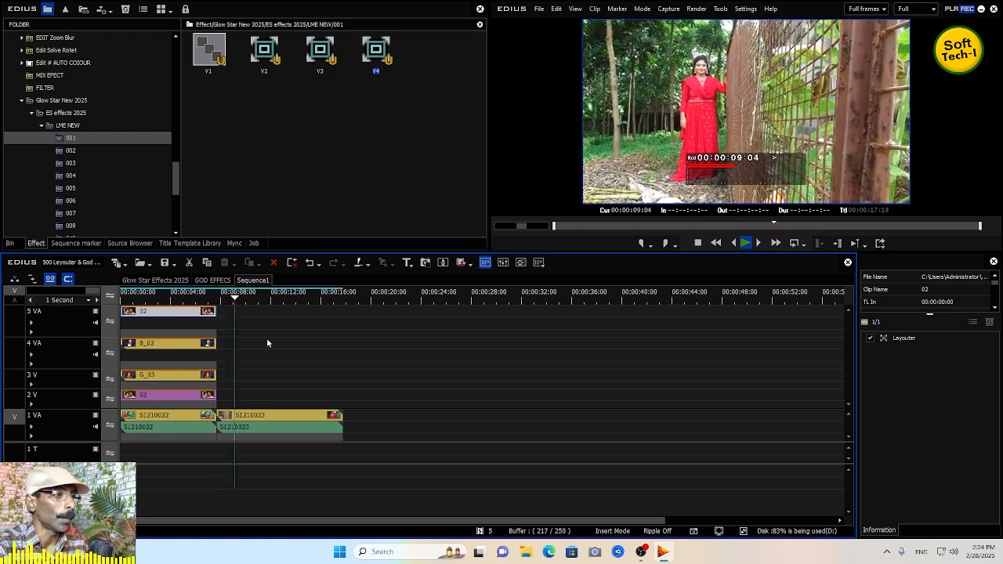
key("space")
left_click(191, 394)
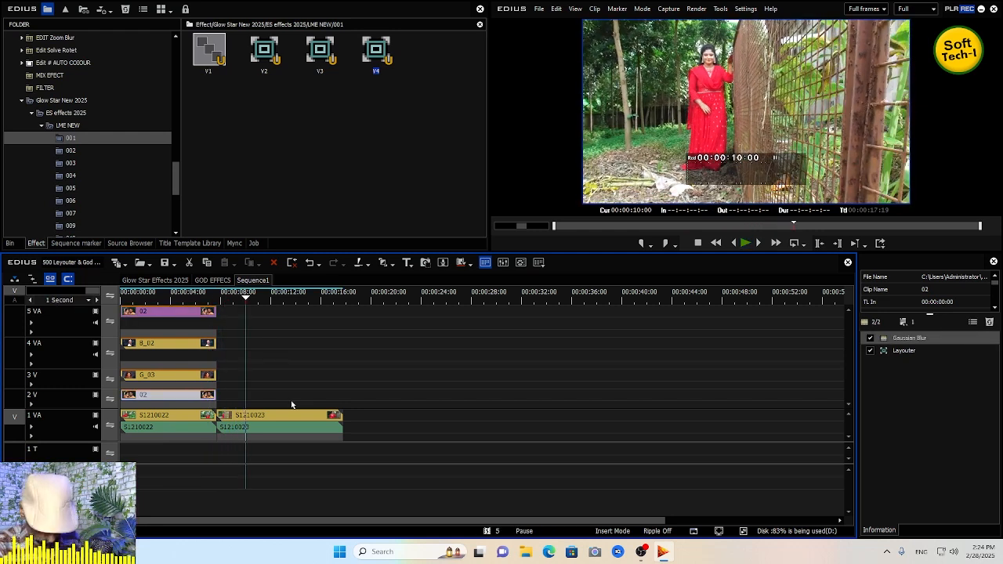
key("Delete")
- Apply the V1 preset to clip S1210022 on track 1 VA
left_click(145, 294)
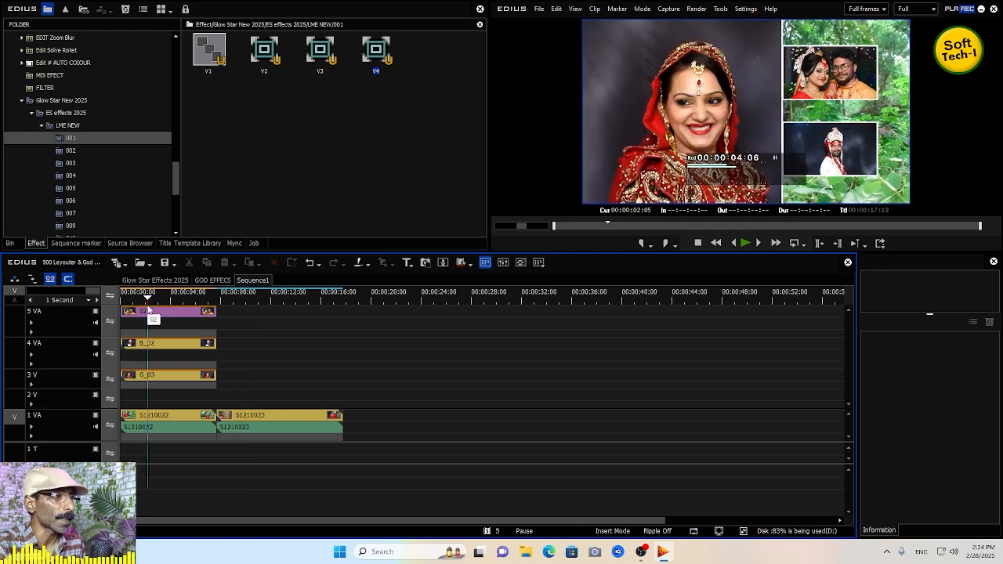
left_click(163, 430)
left_click_drag(205, 50, 182, 417)
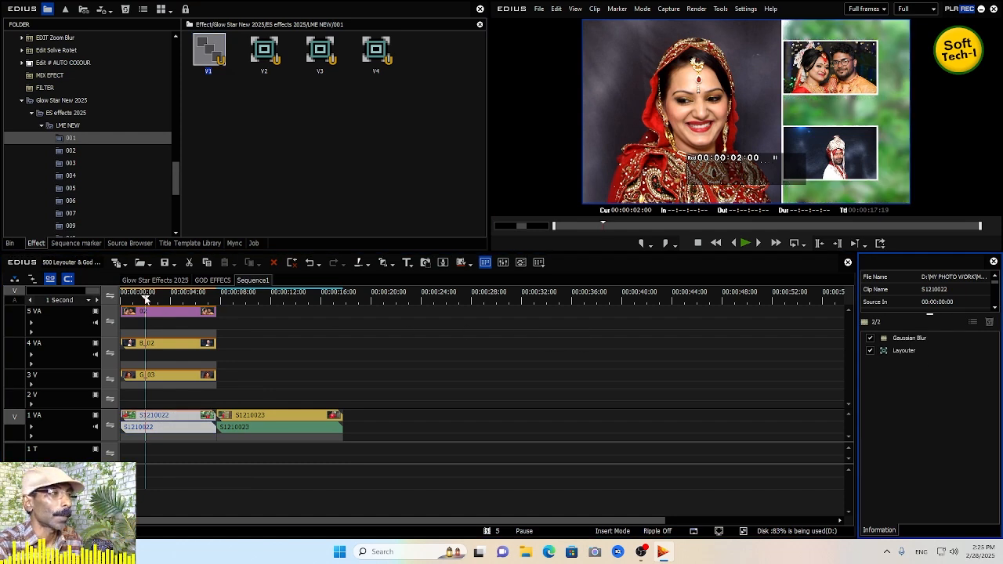
- Toggle the 3 V track's video output off and back on to compare the layout
left_click_drag(146, 298, 130, 298)
left_click(163, 315)
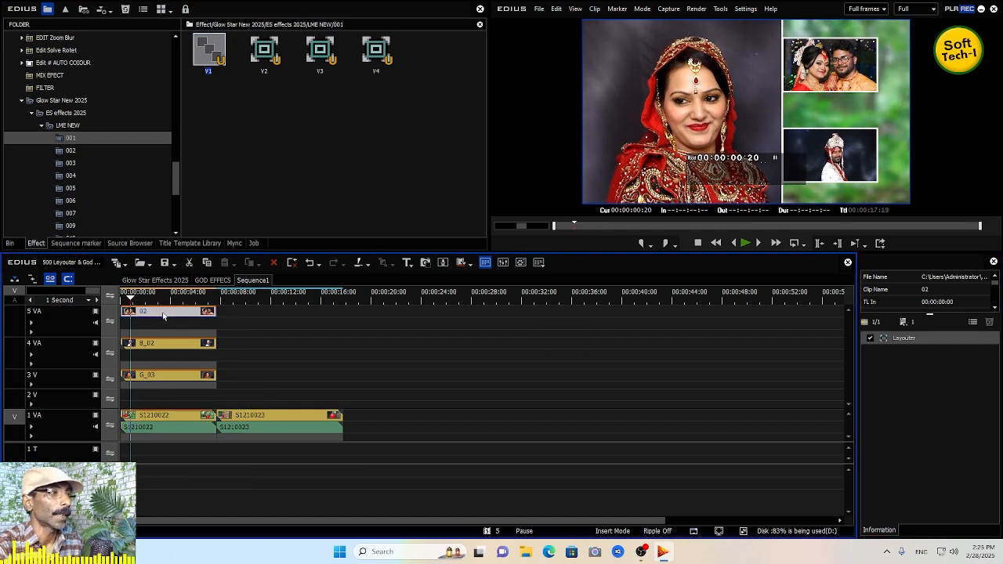
left_click(142, 377)
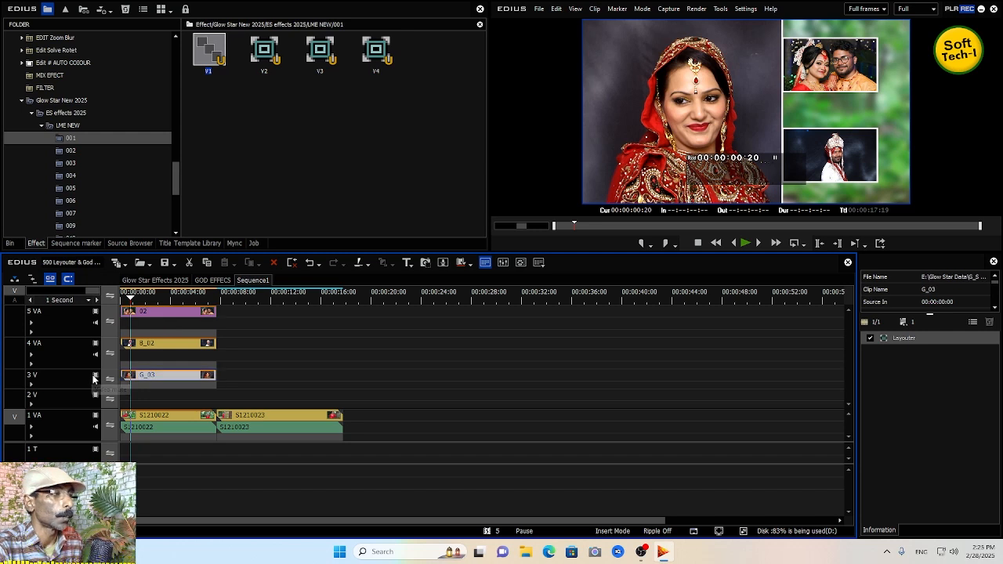
left_click(94, 377)
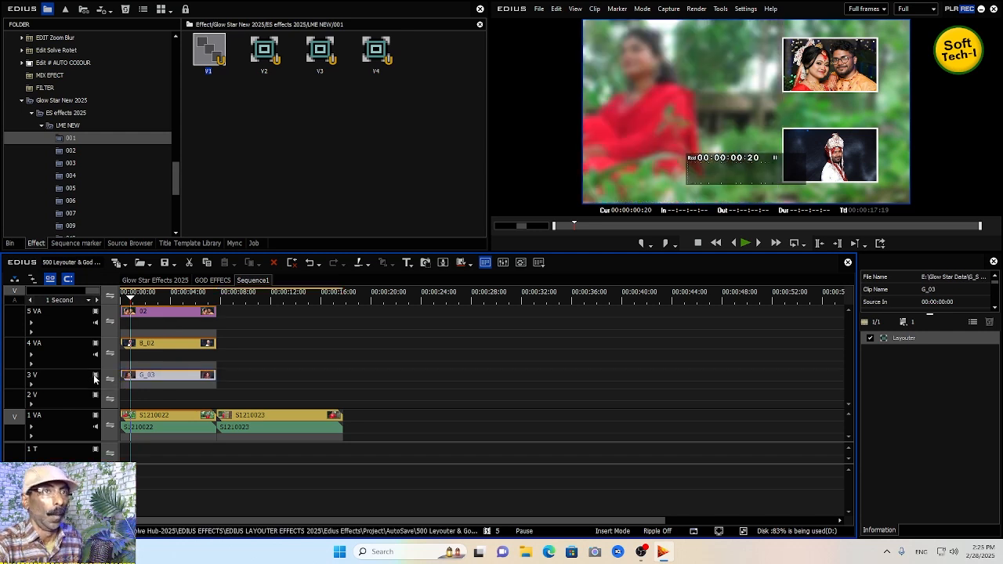
left_click(94, 377)
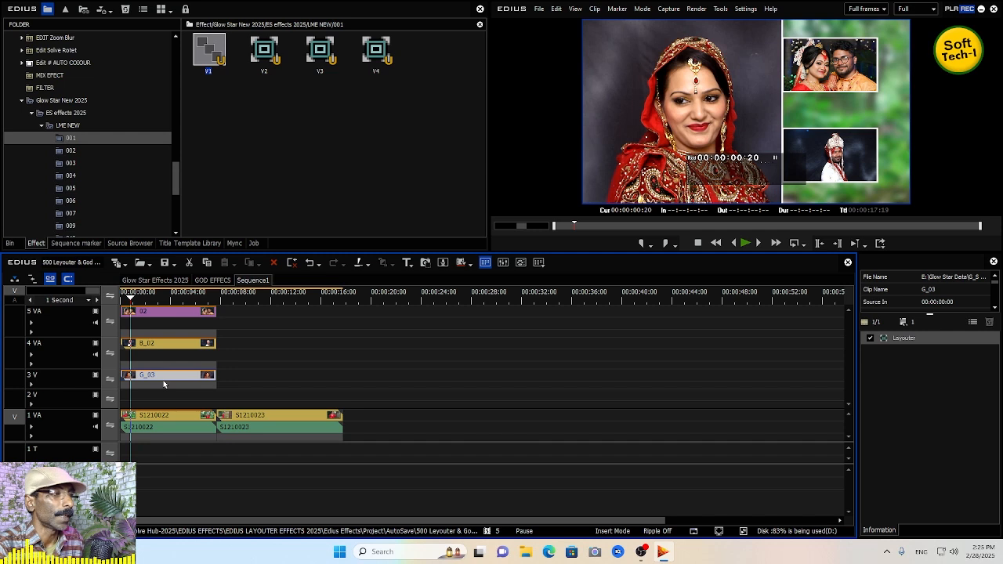
- Delete the G_03 clip from track 3 V and play back the sequence
left_click(175, 419)
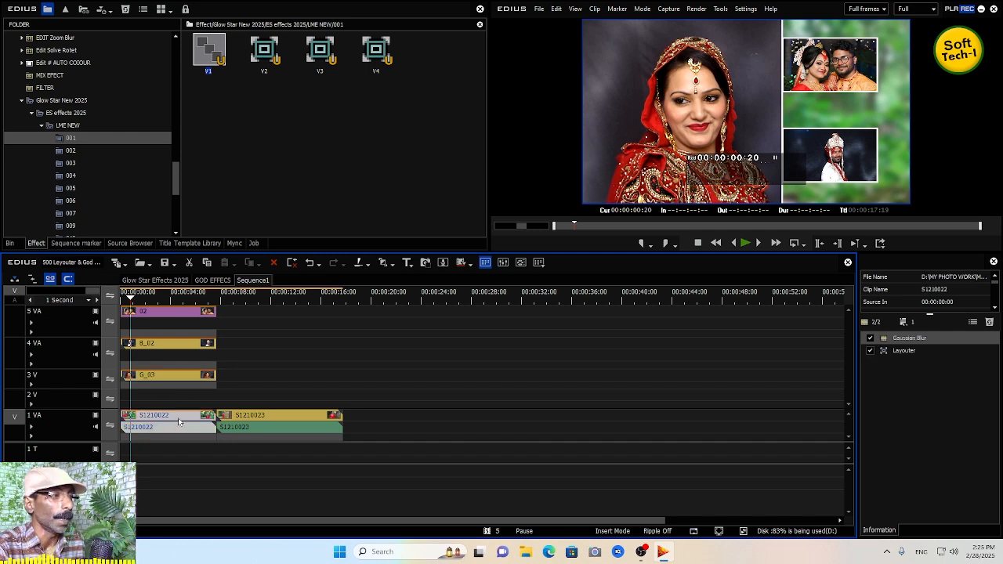
left_click(175, 375)
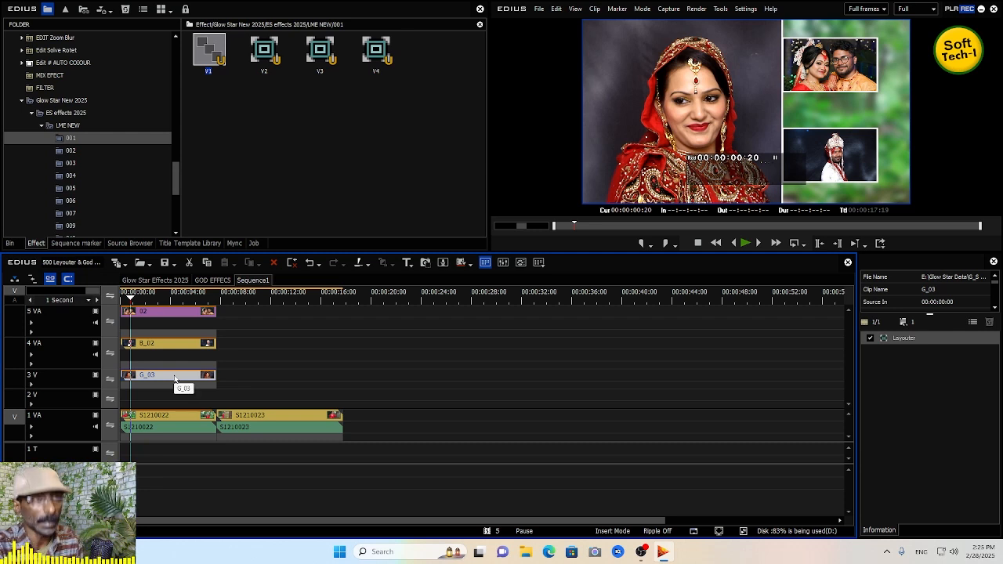
key("Delete")
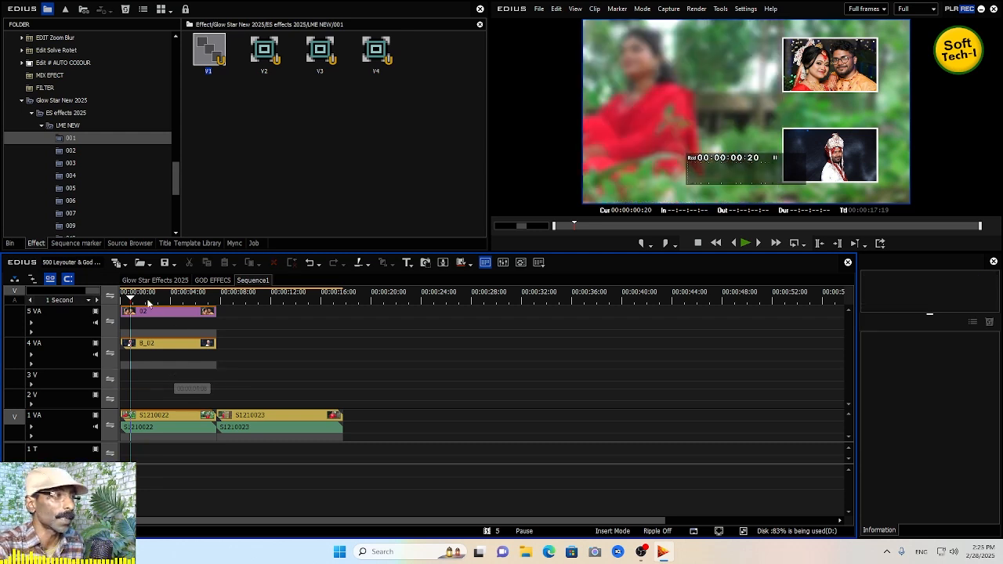
key("space")
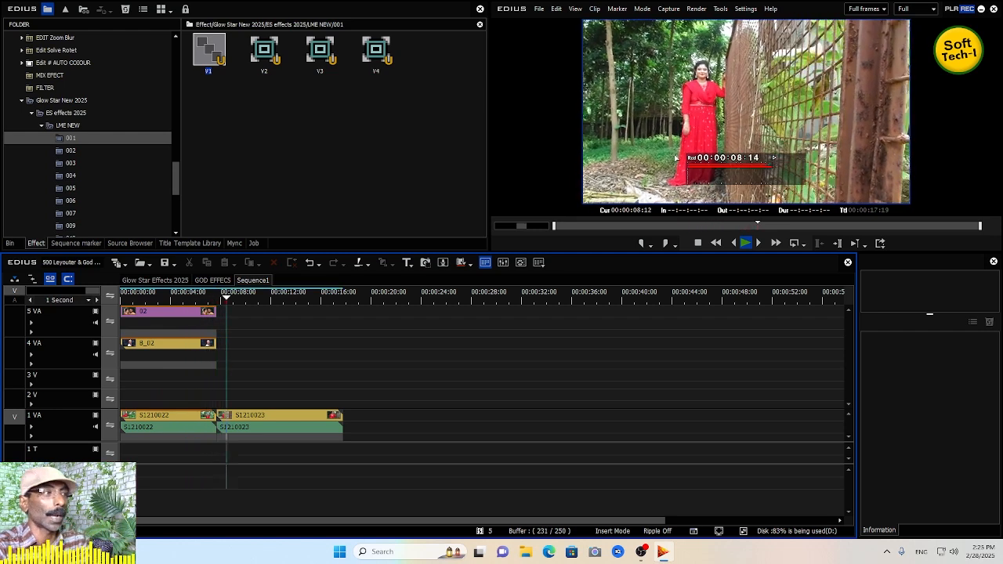
left_click(130, 296)
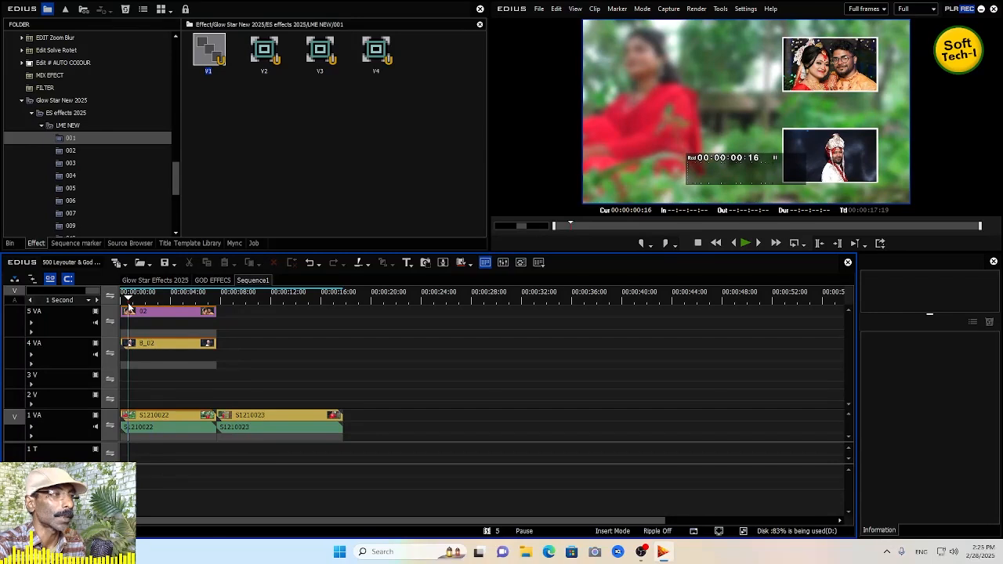
- Extend the clips on tracks 4 VA and 5 VA to end with the 1 VA clips, then play back the result
left_click_drag(217, 351, 343, 350)
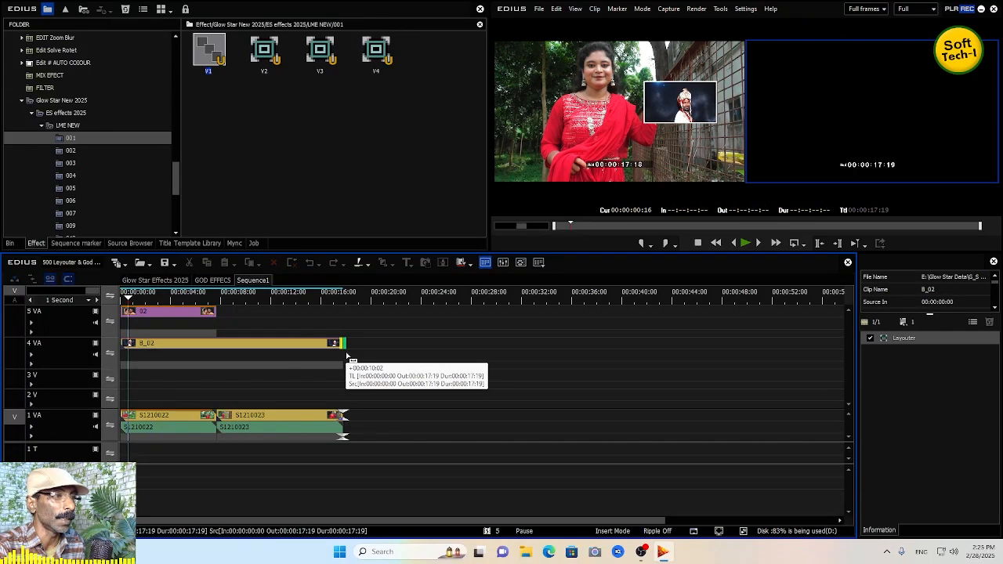
left_click_drag(223, 318, 343, 318)
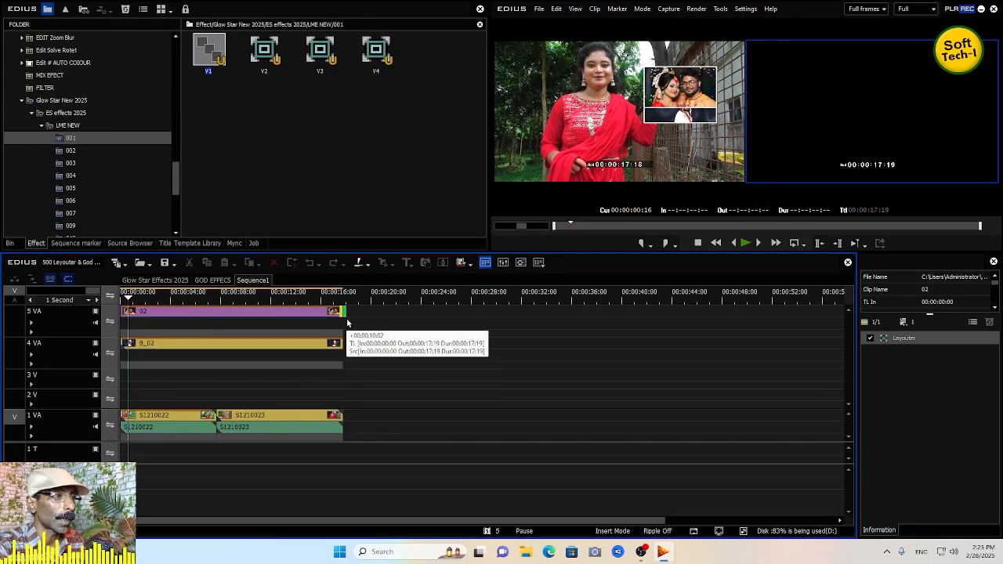
left_click(218, 299)
key("space")
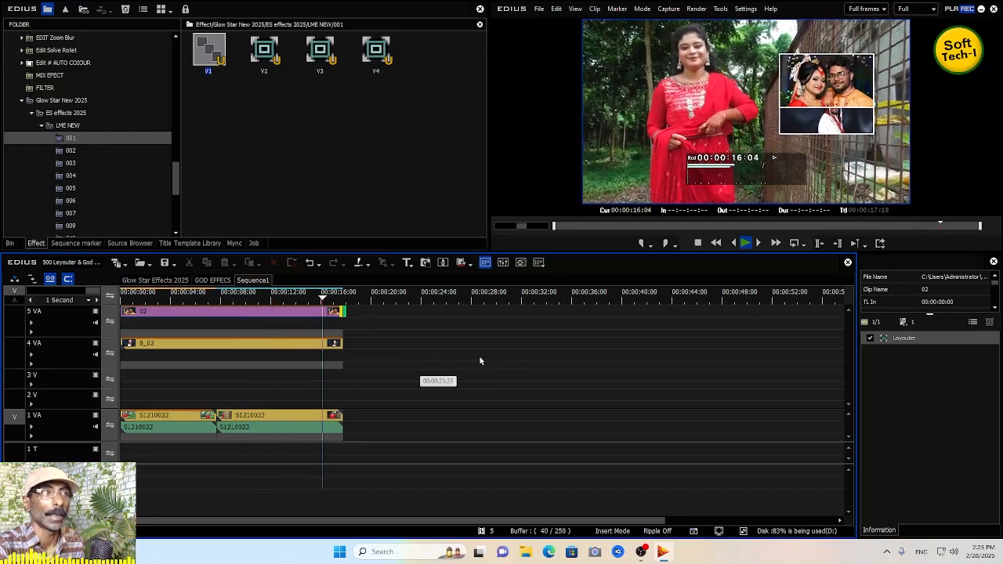
key("space")
left_click_drag(201, 301, 181, 304)
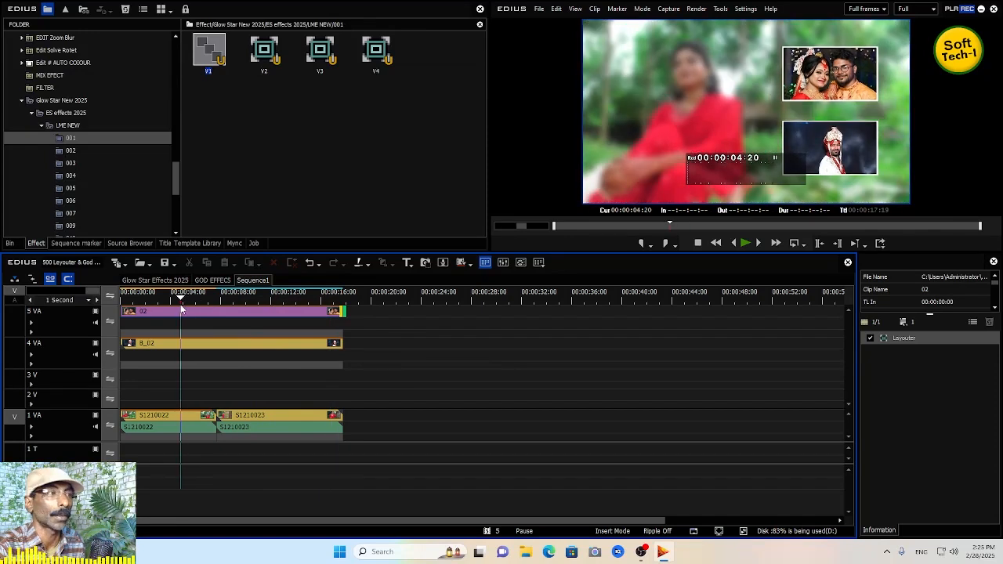
- Apply the V1 preset to the second clip S1210023 on track 1 VA and play it back
left_click_drag(209, 51, 335, 420)
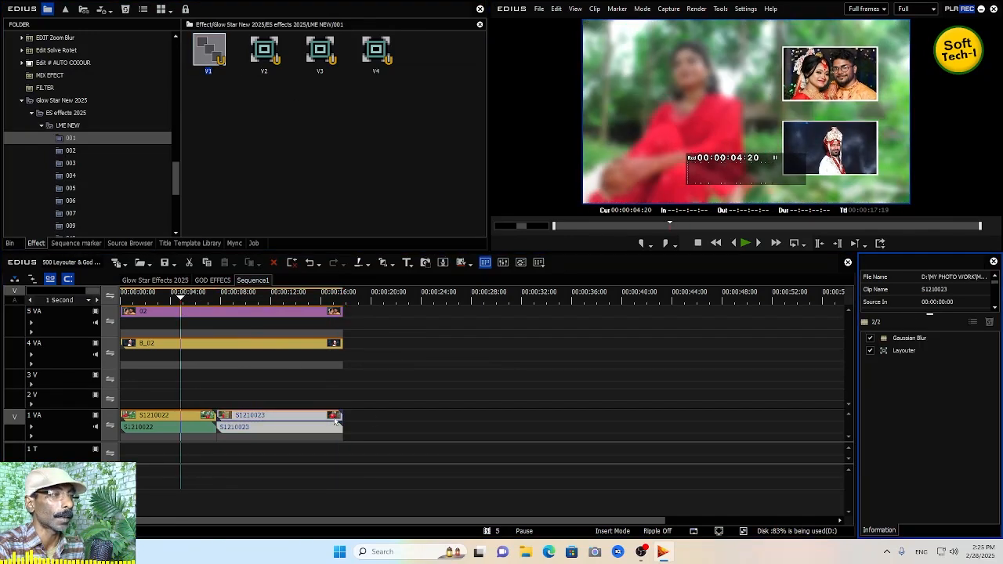
left_click(268, 299)
key("space")
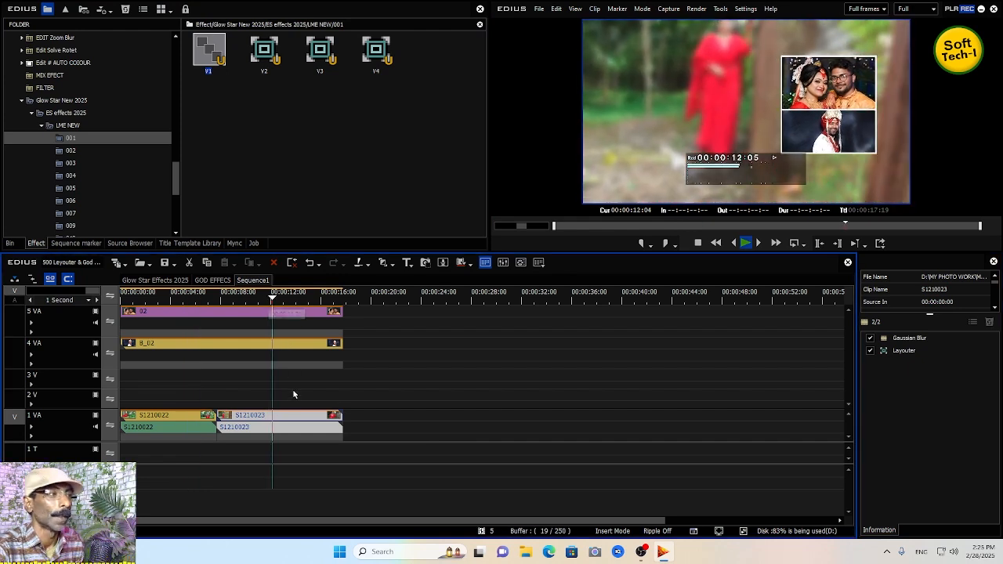
key("space")
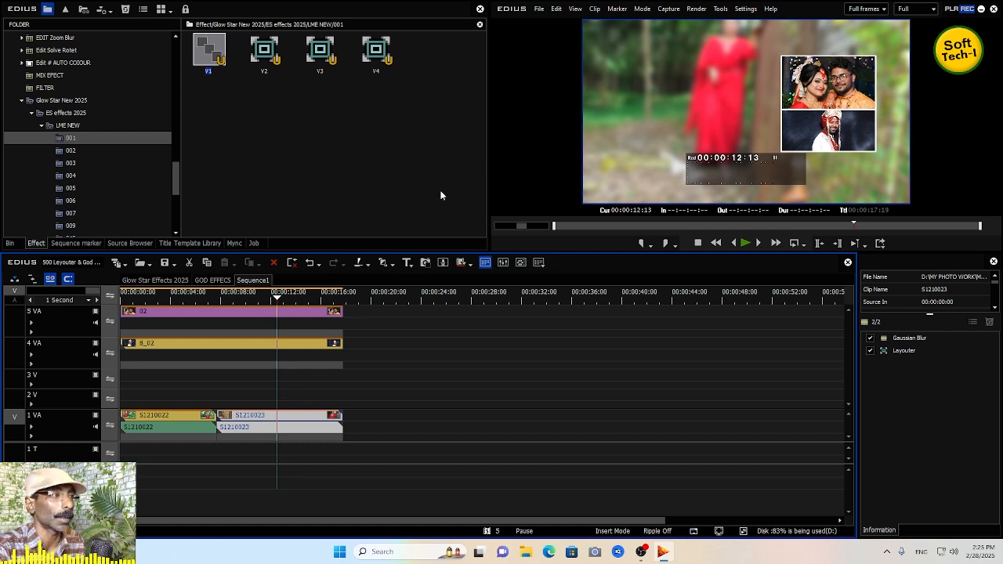
left_click_drag(186, 397, 268, 389)
mouse_move(263, 300)
left_mouse_down()
mouse_move(224, 303)
mouse_move(258, 305)
left_mouse_up()
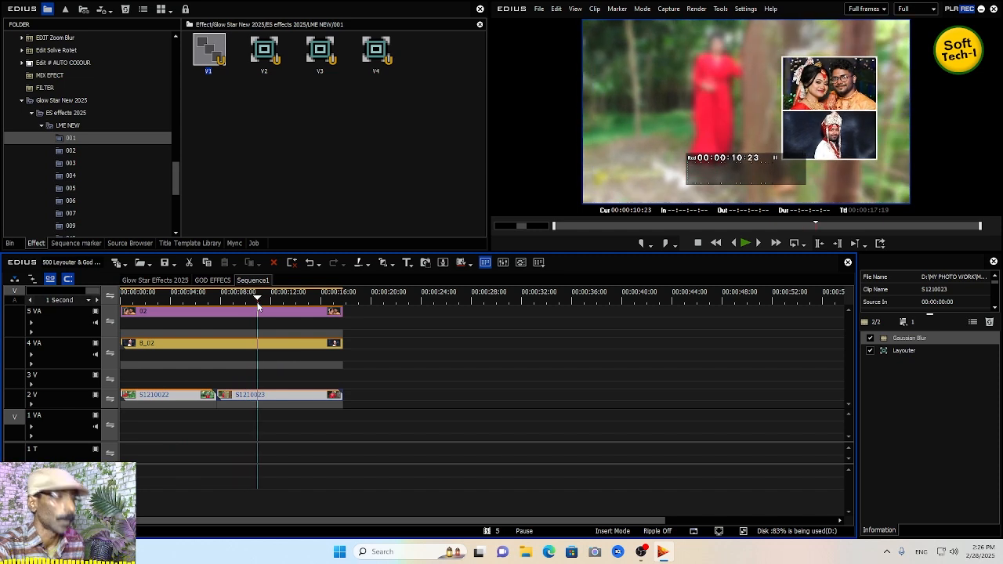
key("ctrl+z")
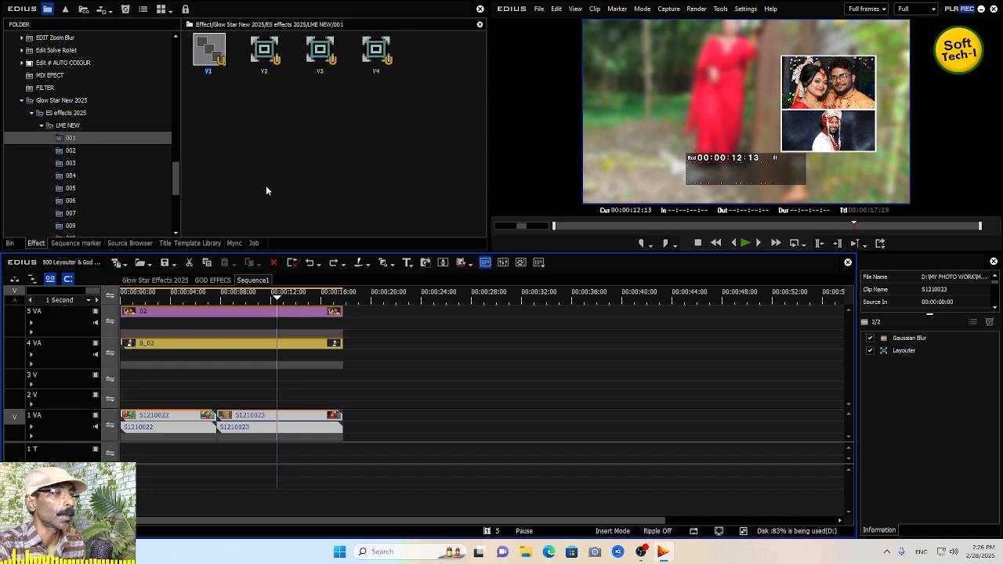
- Apply the V3 preset to clip S1210022 on track 1 VA and scrub through the result
left_click(322, 55)
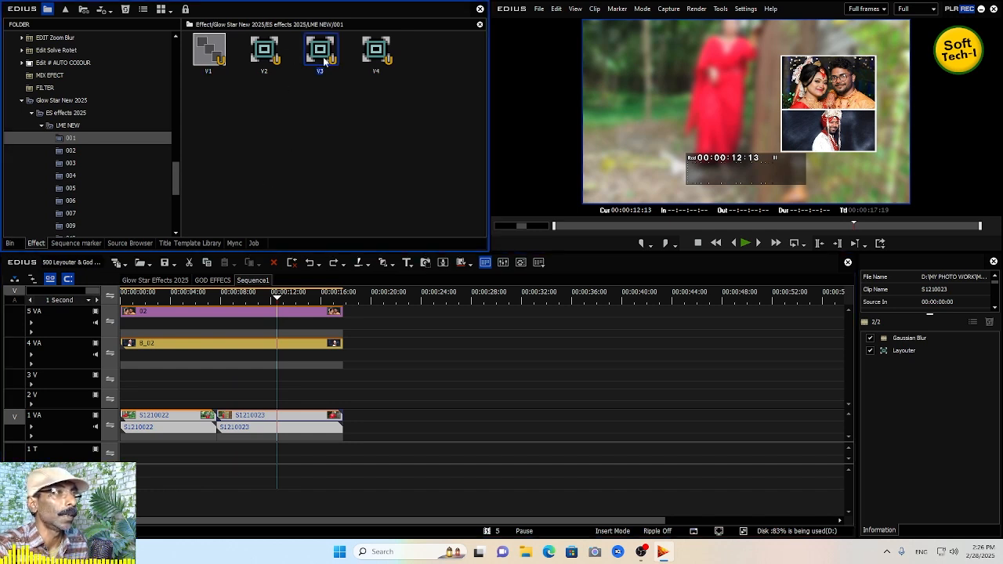
left_click_drag(302, 267, 200, 413)
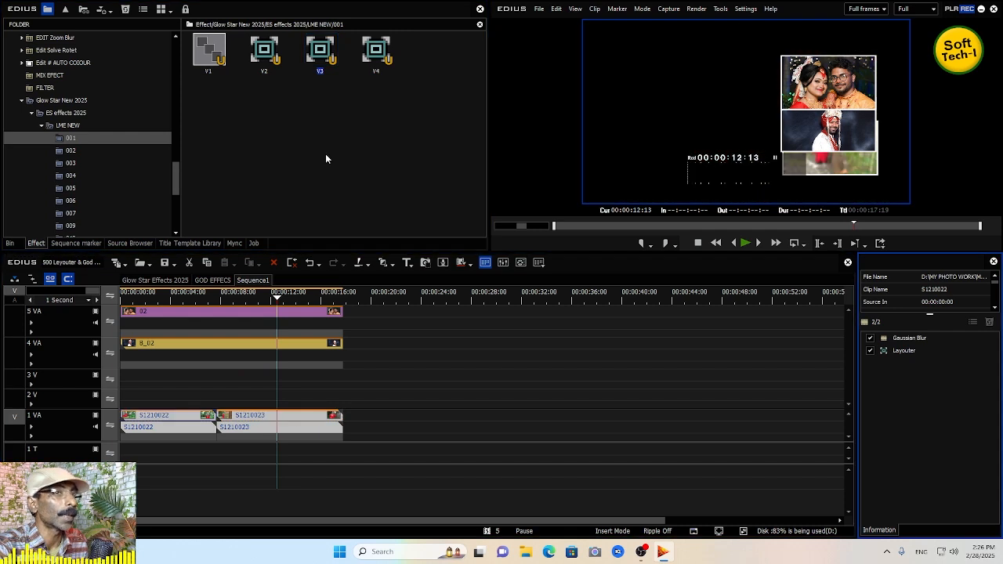
left_click_drag(200, 292, 165, 302)
left_click_drag(249, 298, 171, 315)
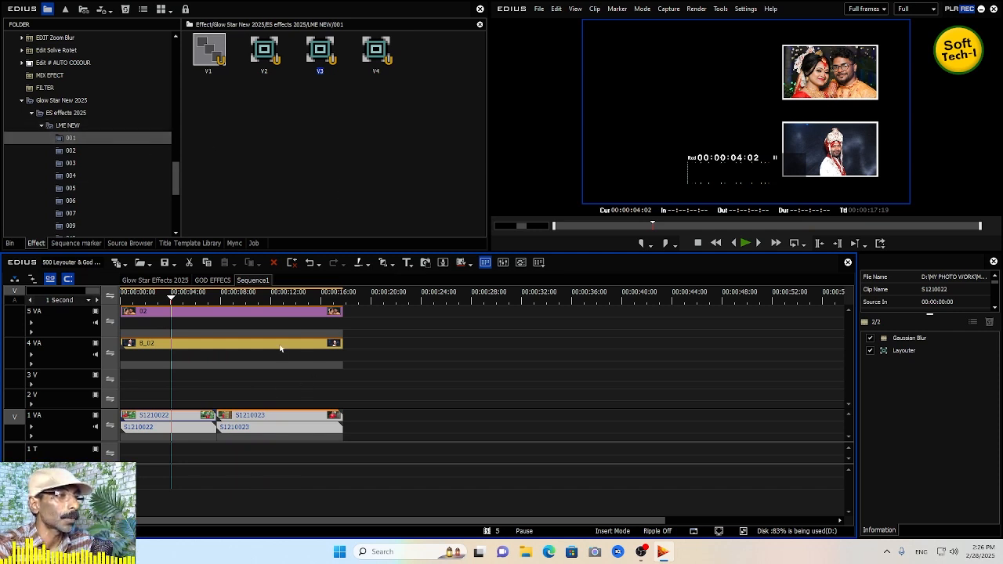
- Clear every clip from the sequence and open the 016 preset folder
left_click_drag(386, 319, 269, 465)
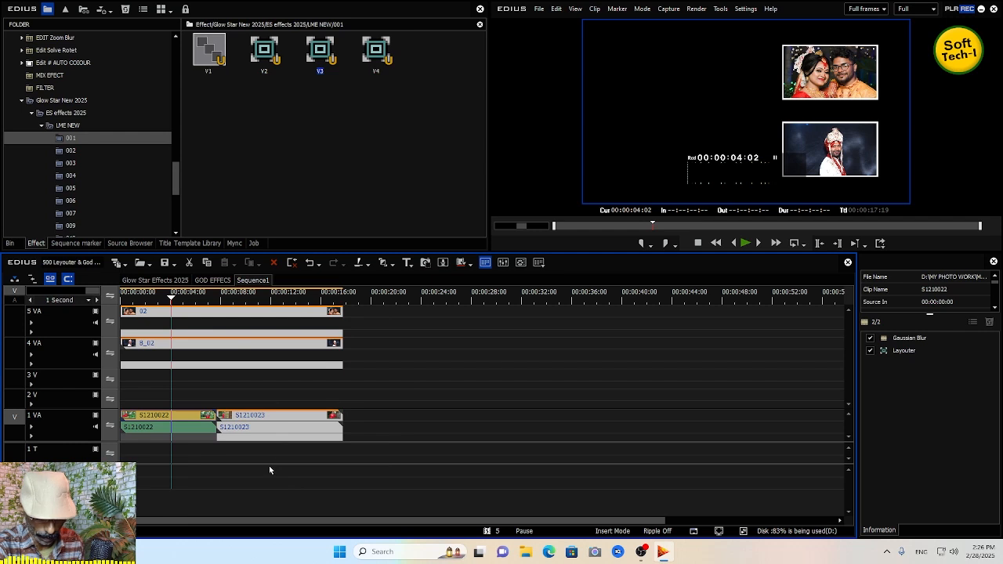
key("Delete")
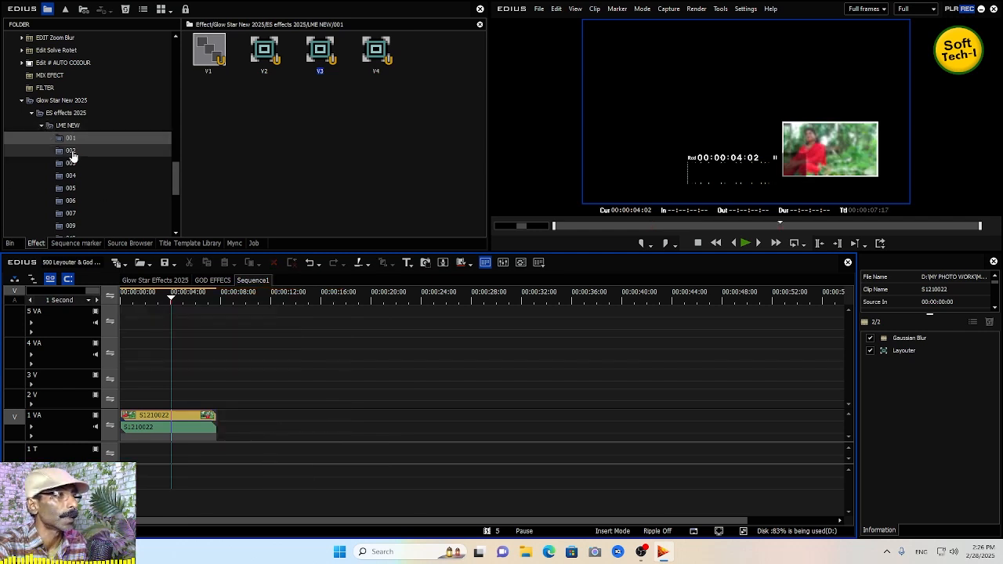
left_click_drag(174, 170, 177, 203)
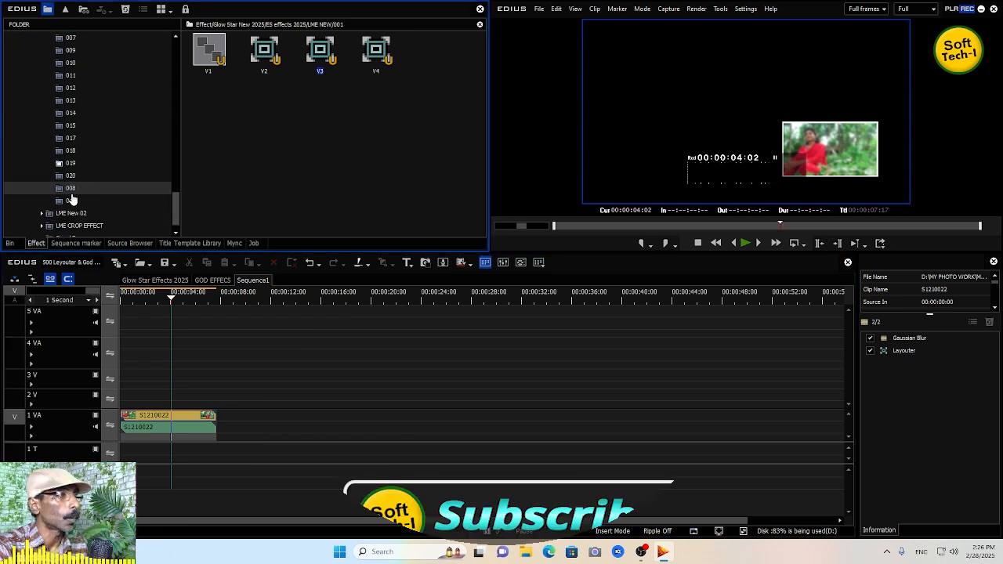
left_click(71, 202)
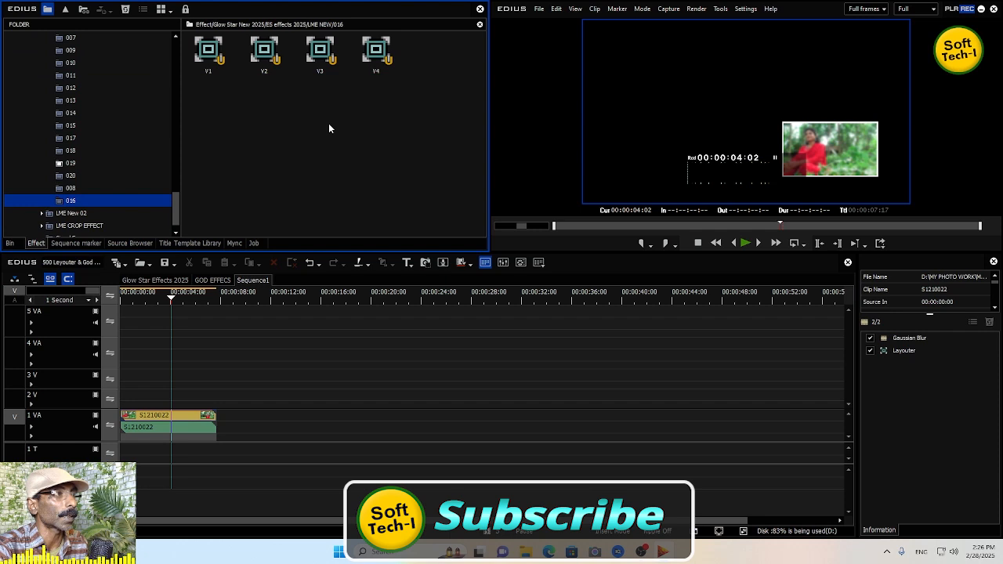
right_click(198, 421)
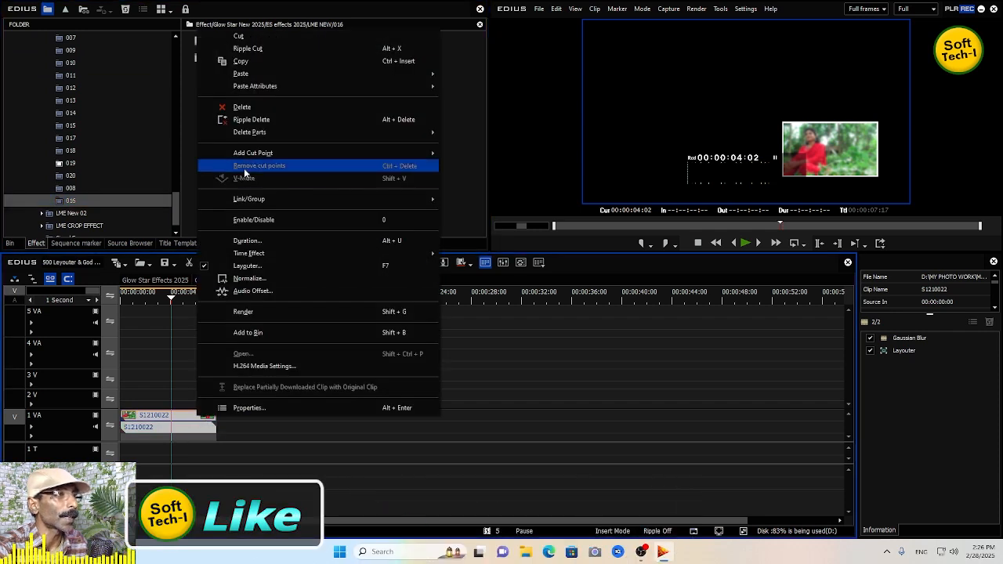
left_click(177, 416)
key("Delete")
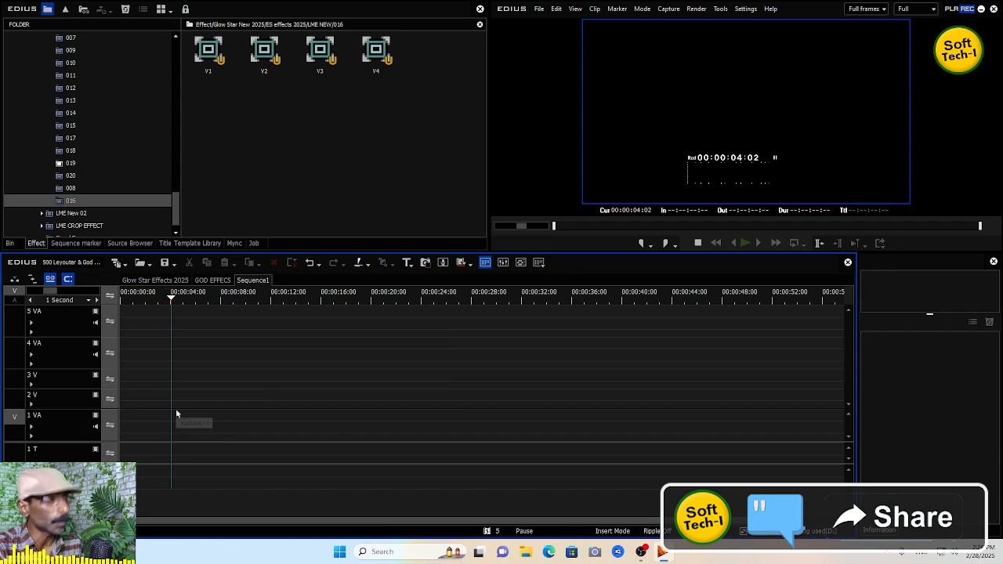
- Place clips S1210025, 02 and G_03 from the bin onto tracks 1 VA, 2 V and 3 V
left_click(11, 243)
left_click(231, 141)
left_click_drag(314, 74, 124, 418)
left_click_drag(235, 141, 314, 408)
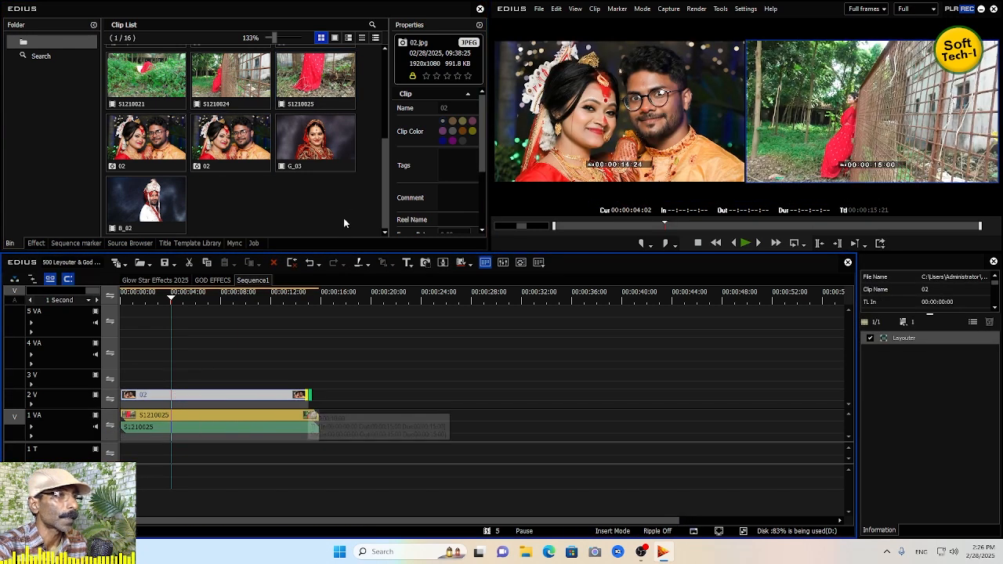
left_click_drag(314, 141, 140, 379)
- Cut G_03 on track 3 V at the end of S1210025, delete the excess, and extend 02 on 2 V to match
left_click_drag(353, 309, 317, 308)
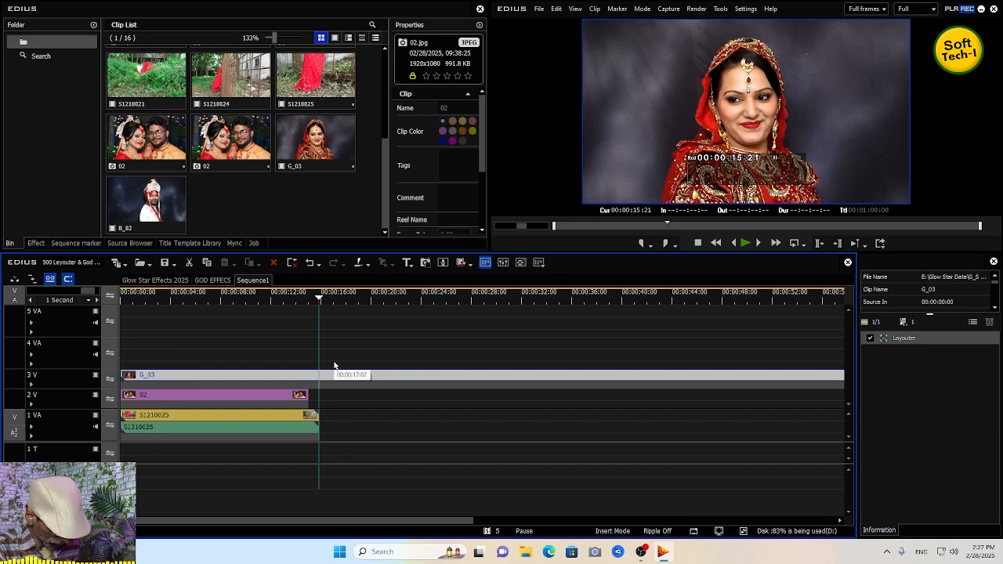
key("c")
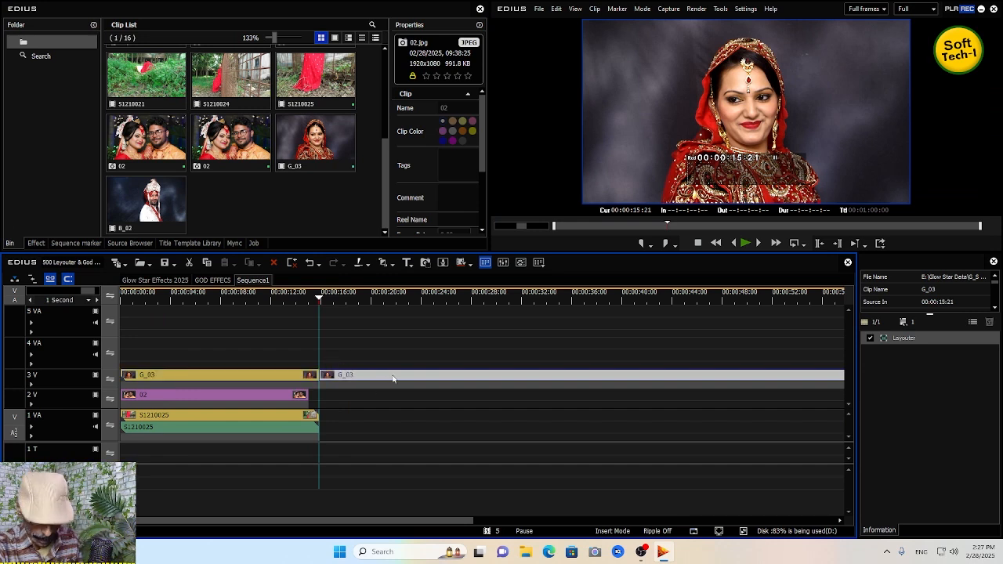
key("Delete")
left_click_drag(308, 399, 318, 400)
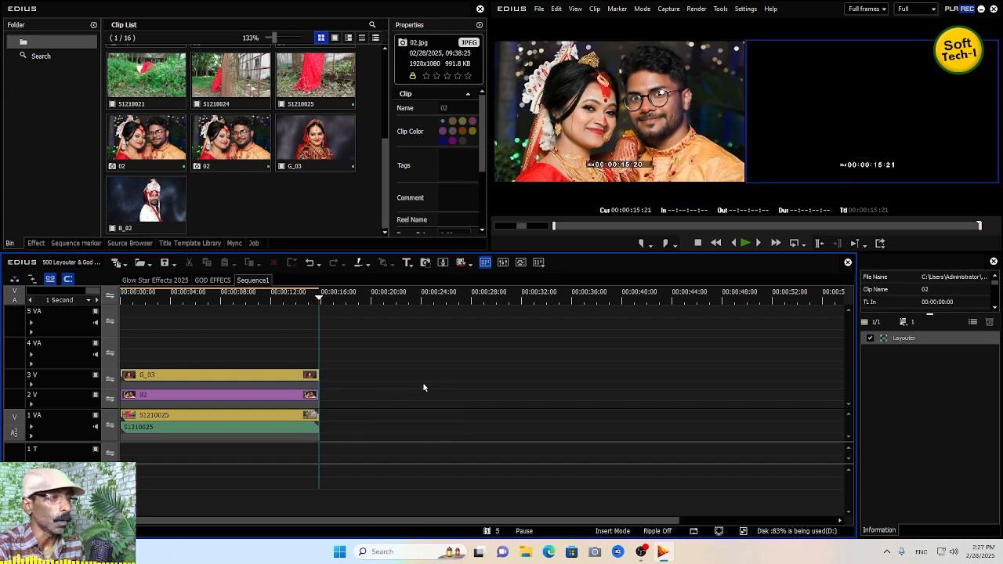
- Add 02 clips on tracks 4 VA and 5 VA, extending both to the same end point
left_click(271, 295)
left_click_drag(229, 139, 125, 344)
left_click_drag(188, 349, 321, 356)
left_click_drag(147, 141, 123, 326)
left_click_drag(184, 316, 318, 316)
left_click(207, 299)
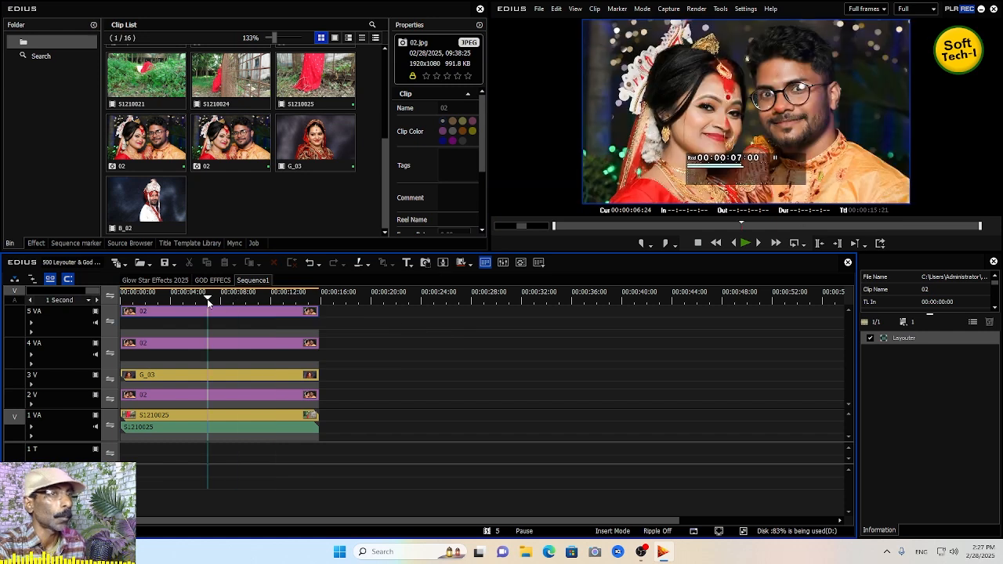
- Open the 019 folder of Glow Star layouter presets in the effects library
left_click(34, 243)
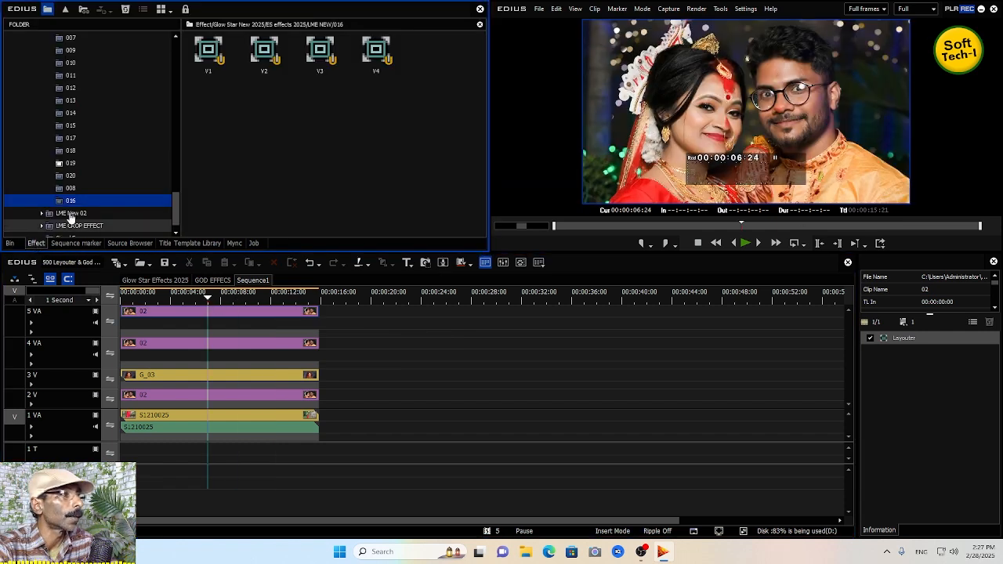
left_click(69, 163)
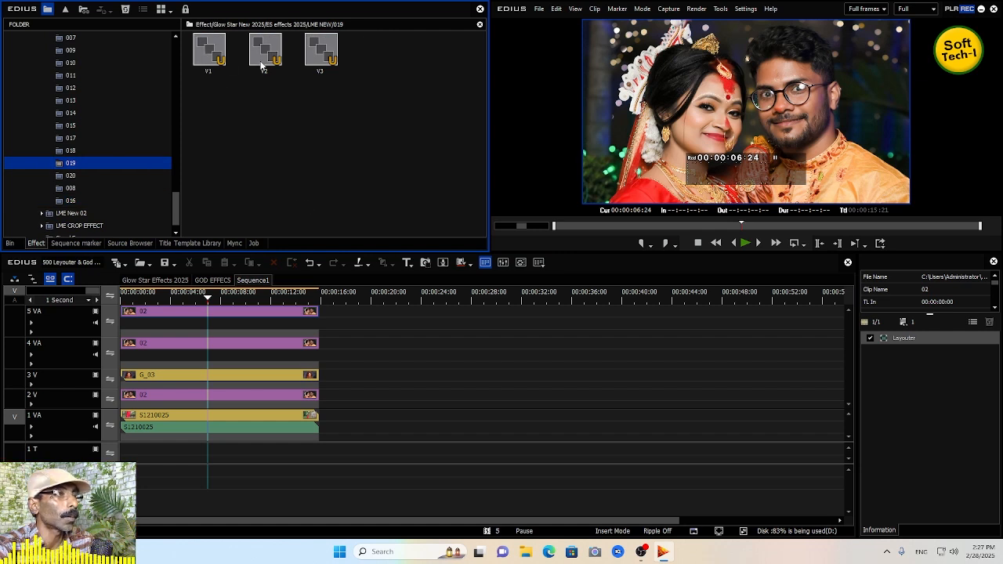
left_click(207, 58)
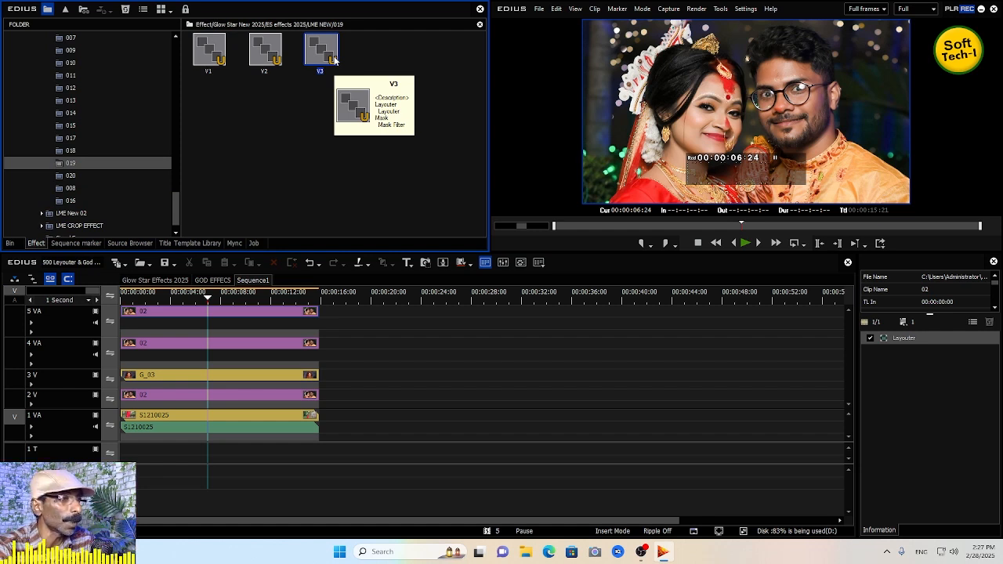
- Delete the clips on tracks 2 V and 3 V and move the 02 clips down from 4 VA and 5 VA into them
left_click(238, 395)
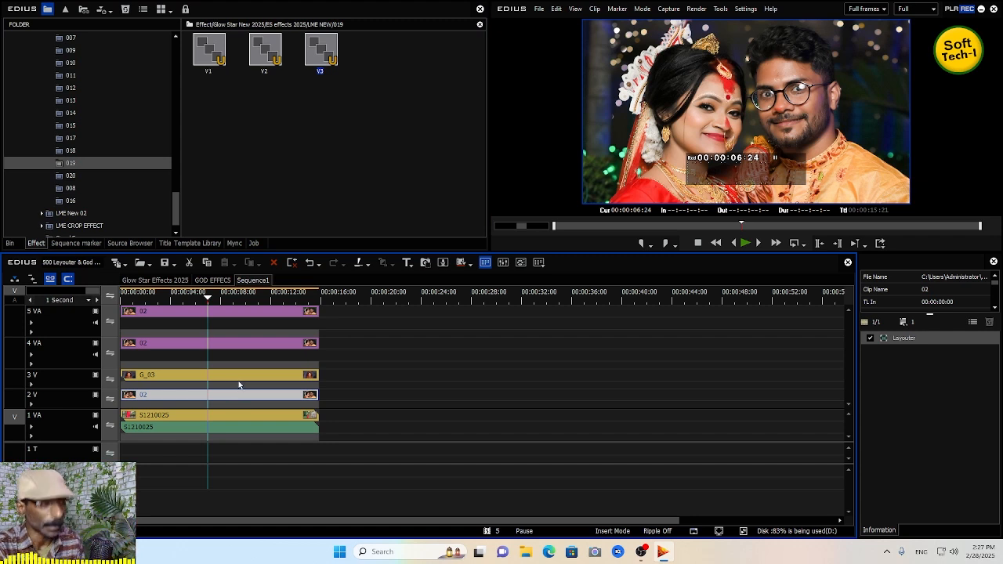
key("Delete")
left_click(238, 375)
key("Delete")
left_click_drag(221, 355, 224, 396)
left_click_drag(232, 309, 236, 376)
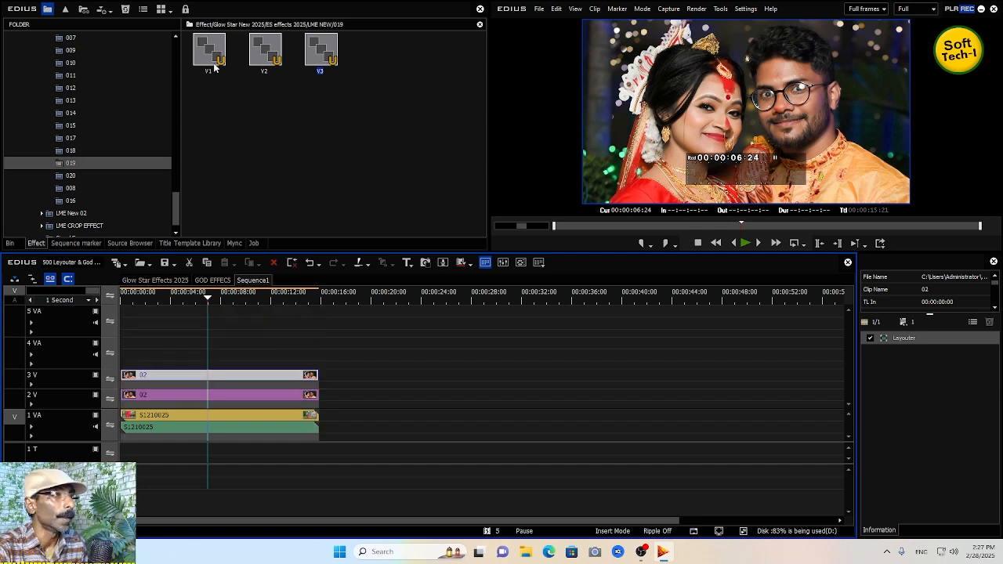
- Apply the V2 and V3 presets to the 02 clips on tracks 2 V and 3 V and play from the start
left_click(233, 423)
left_click(266, 61)
left_click_drag(267, 60, 208, 397)
left_click_drag(320, 56, 226, 376)
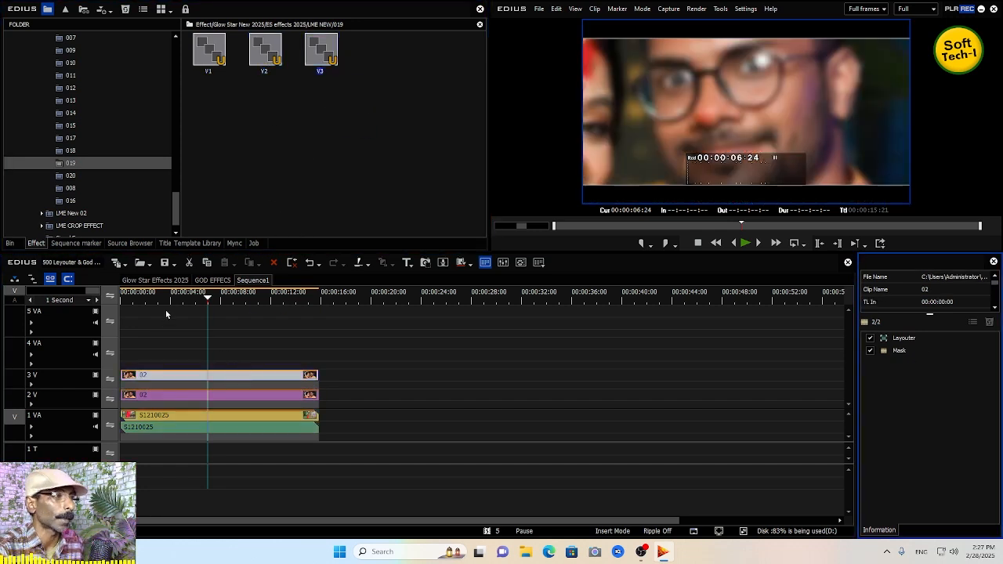
key("Home")
key("space")
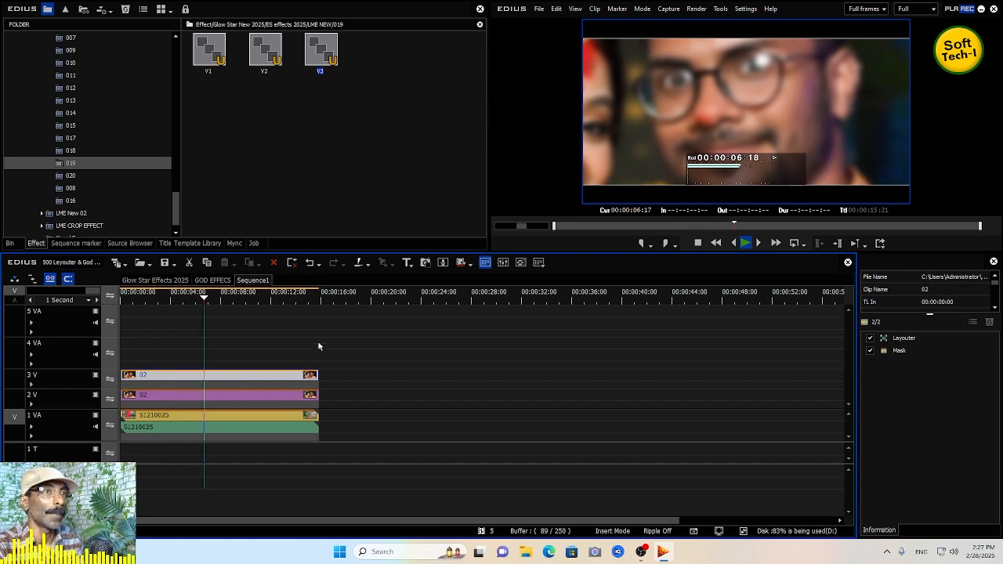
- Play the sequence from the start to preview the stacked preset effects
left_click_drag(261, 298, 137, 298)
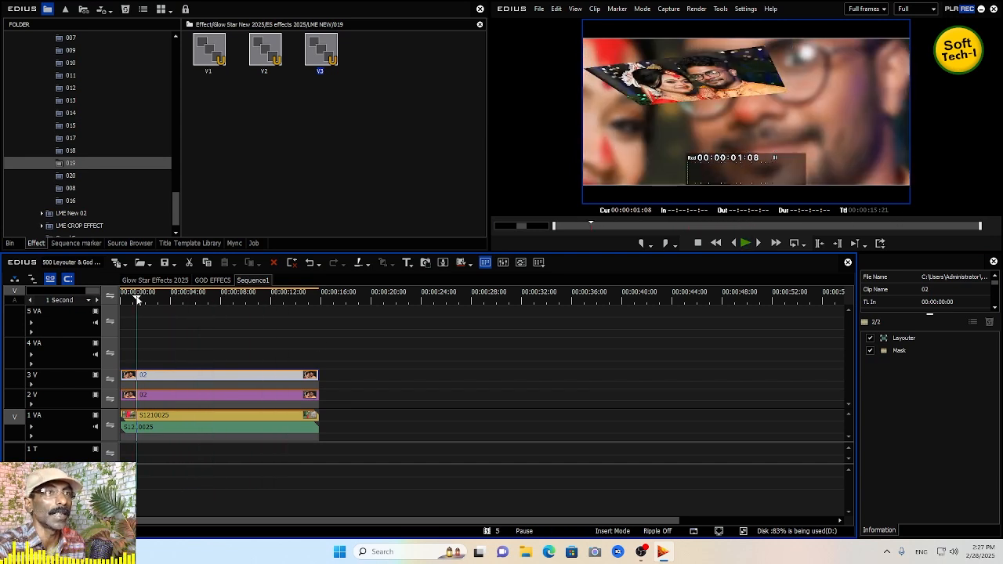
key("space")
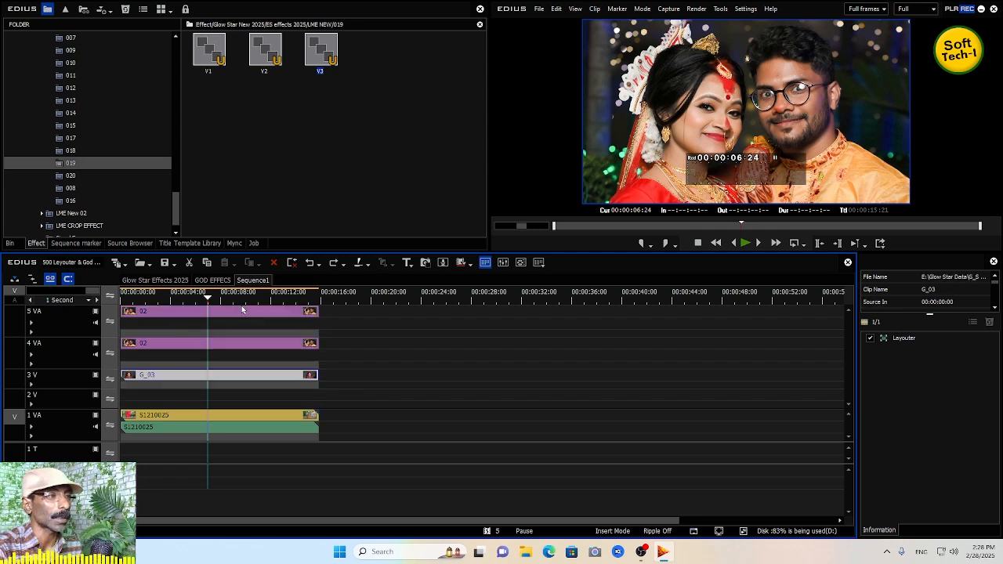
- Open the 018 preset folder and apply its V1, V2 and V3 presets to the clips on 1 VA, 3 V and 4 VA
left_click(72, 151)
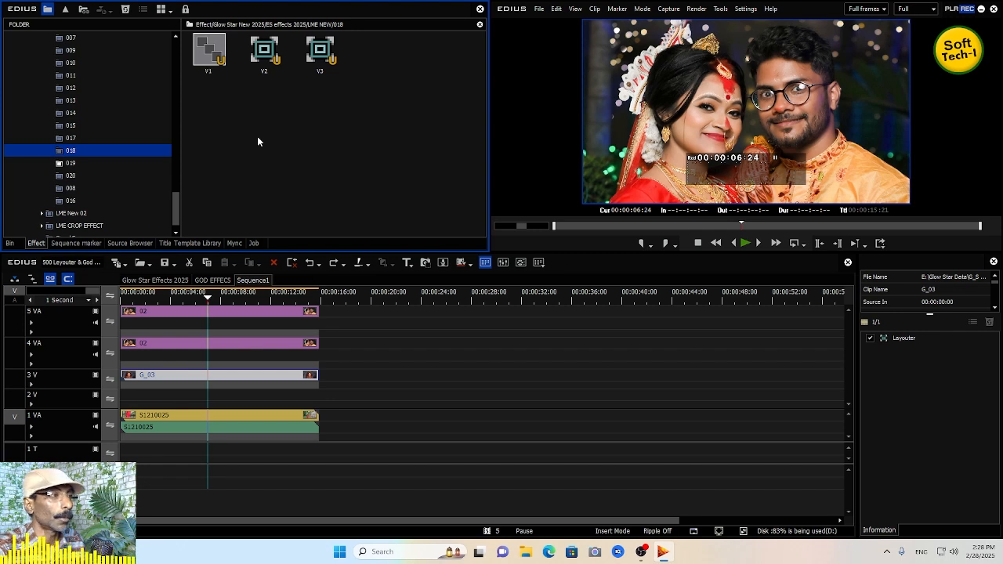
left_click(210, 53)
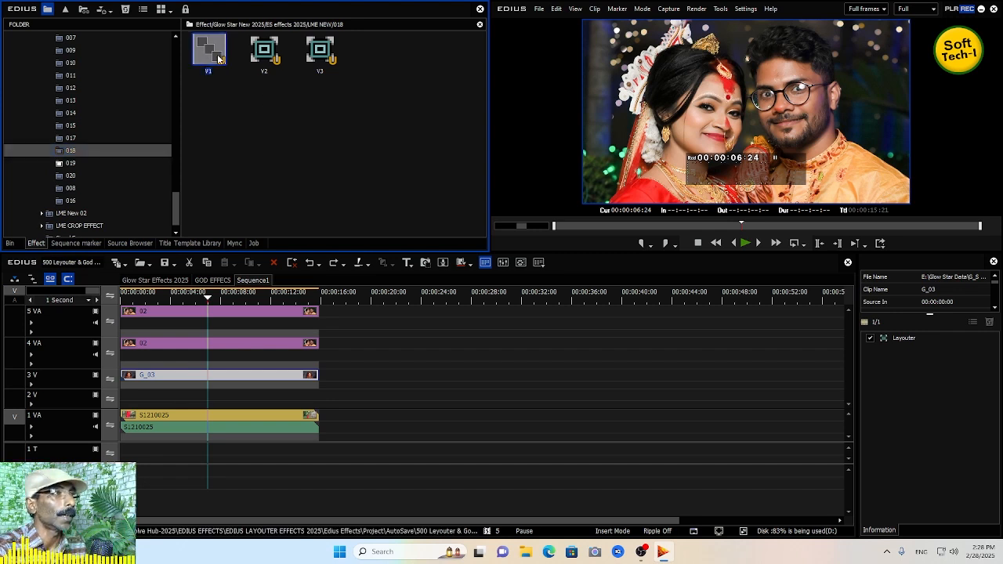
left_click(294, 423)
left_click(264, 62)
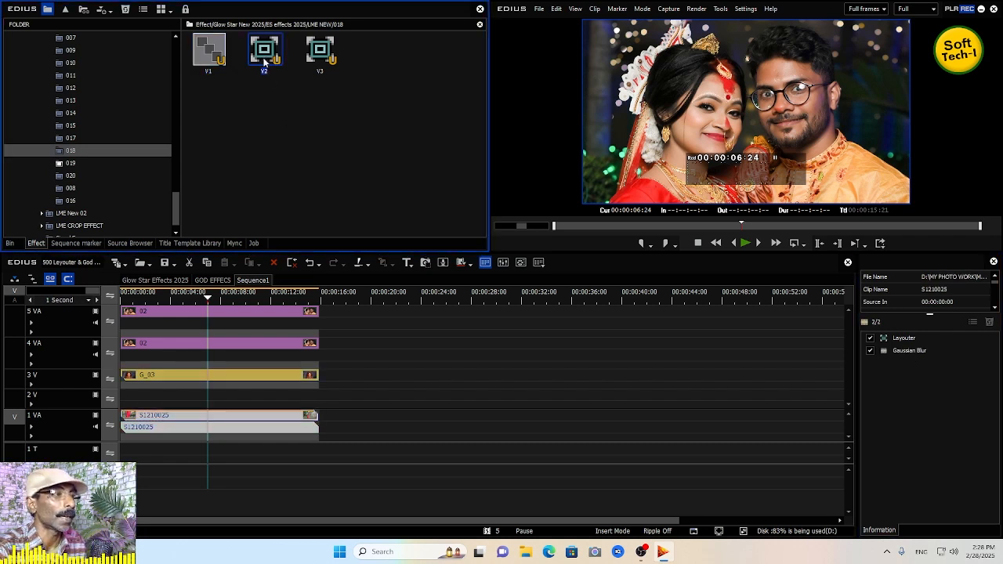
left_click(262, 377)
left_click_drag(316, 62, 240, 346)
- Move the 5 VA clip later to about 32 seconds and play the sequence from the start
left_click_drag(221, 312, 644, 314)
key("Home")
key("space")
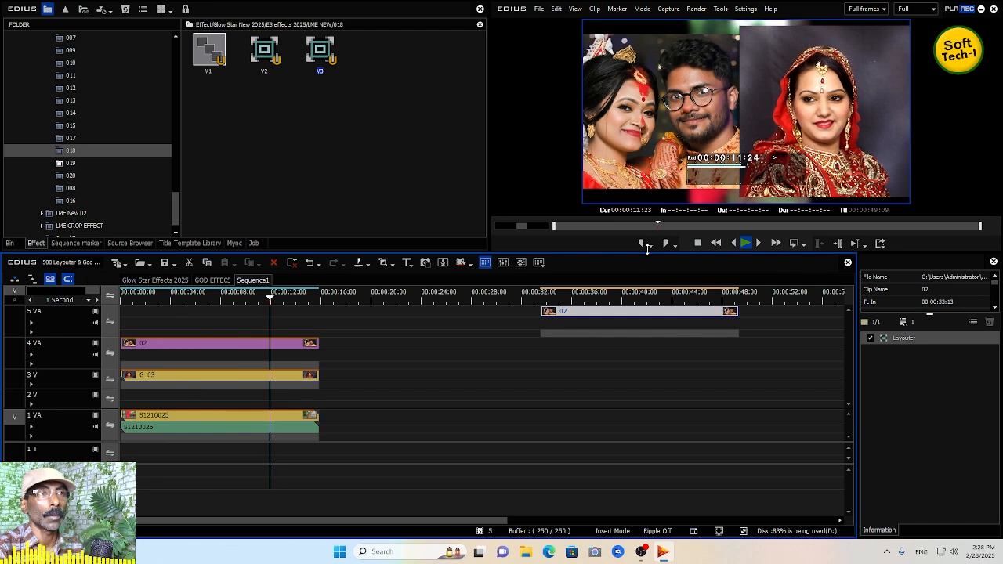
key("space")
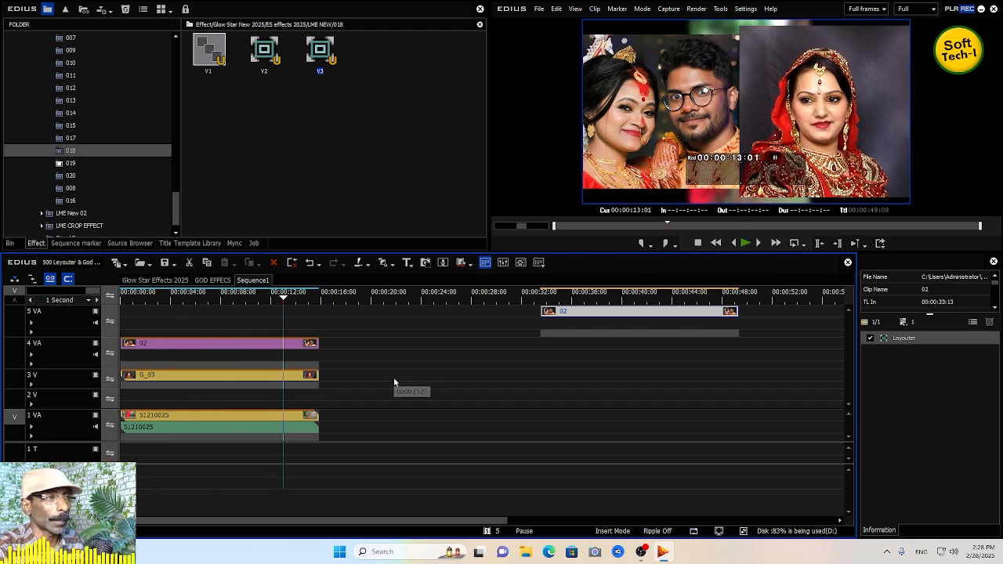
- Undo the clip move and the three 018 preset applications
left_click(283, 377)
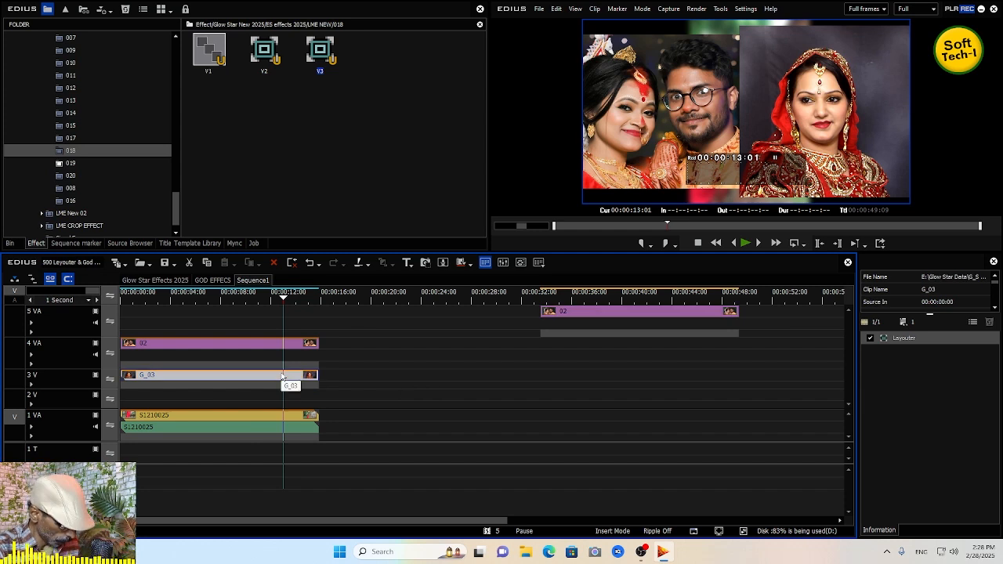
key("ctrl+z")
key("ctrl+z")
key("ctrl+z")
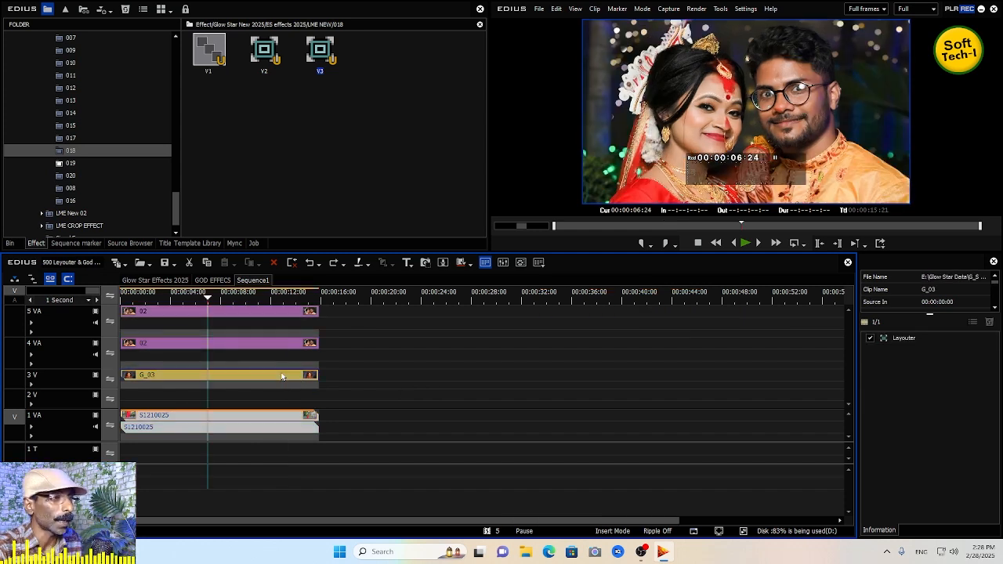
key("ctrl+z")
- Move the 3 V and 4 VA clips away from the start and paste a copy of the 1 VA clip
left_click_drag(276, 380, 646, 380)
left_click_drag(282, 344, 734, 349)
left_click(287, 414)
right_click(288, 413)
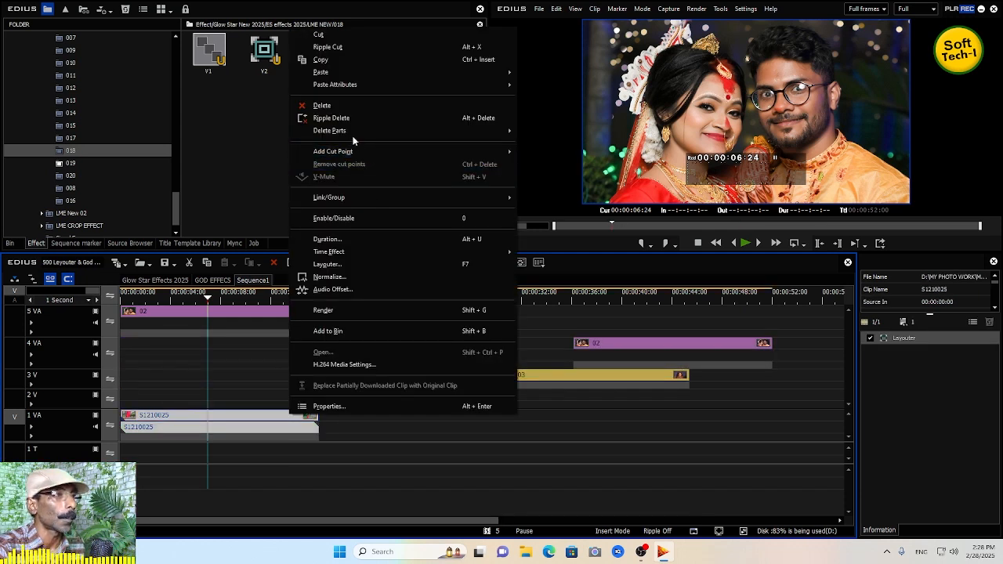
left_click(326, 61)
left_click(358, 305)
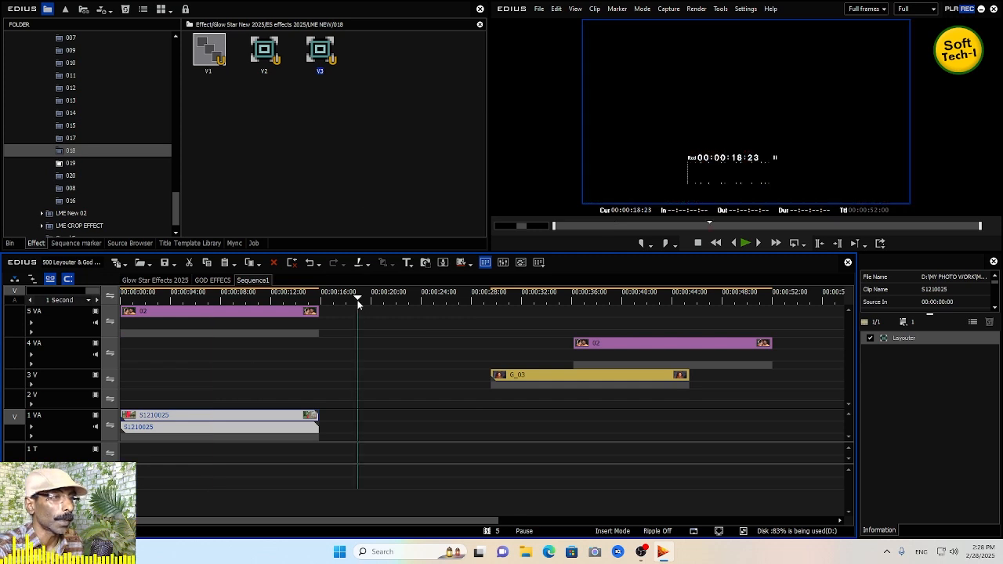
key("ctrl+v")
- Rearrange the tracks: pasted copy at the start of 3 V, G_03 at the start of 2 V, 5 VA clip moved later
left_click_drag(377, 420, 142, 376)
left_click_drag(579, 374, 290, 405)
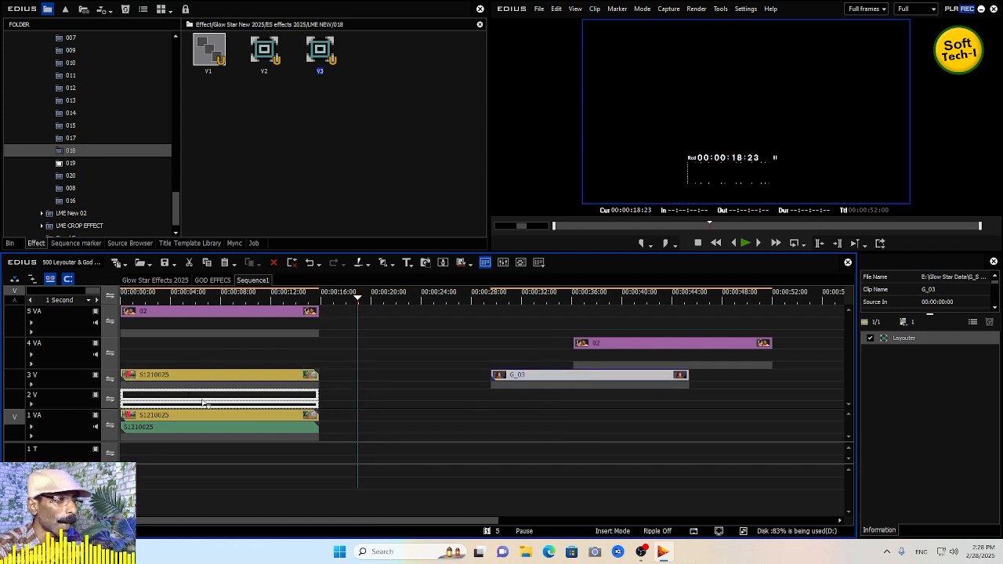
left_click_drag(204, 403, 252, 399)
left_click_drag(245, 316, 685, 313)
- Apply the 018 V1, V2 and V3 presets to the clips on 1 VA, 2 V and 3 V and preview from the start
left_click_drag(209, 59, 300, 421)
left_click_drag(264, 51, 288, 131)
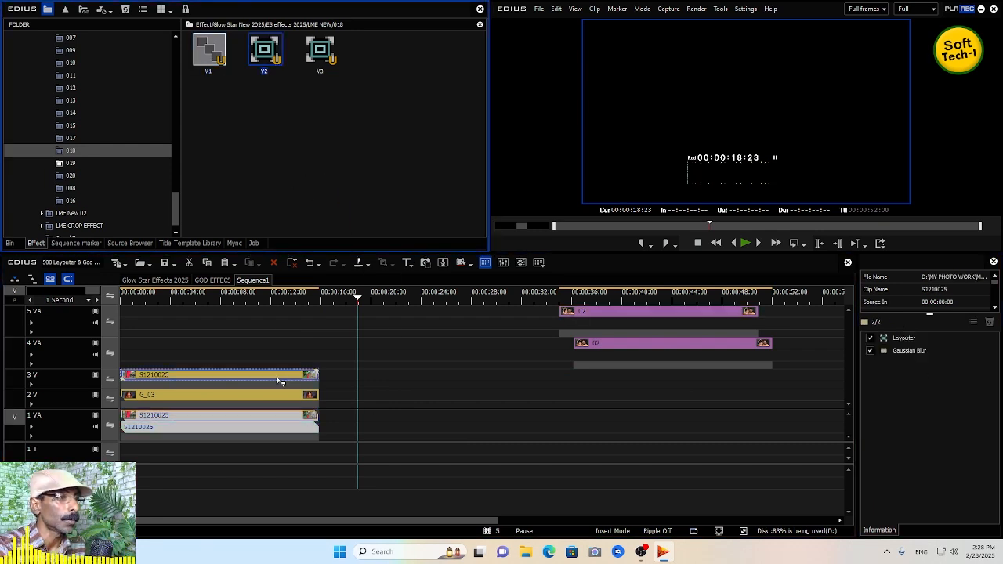
left_click_drag(278, 380, 275, 398)
left_click_drag(327, 56, 338, 261)
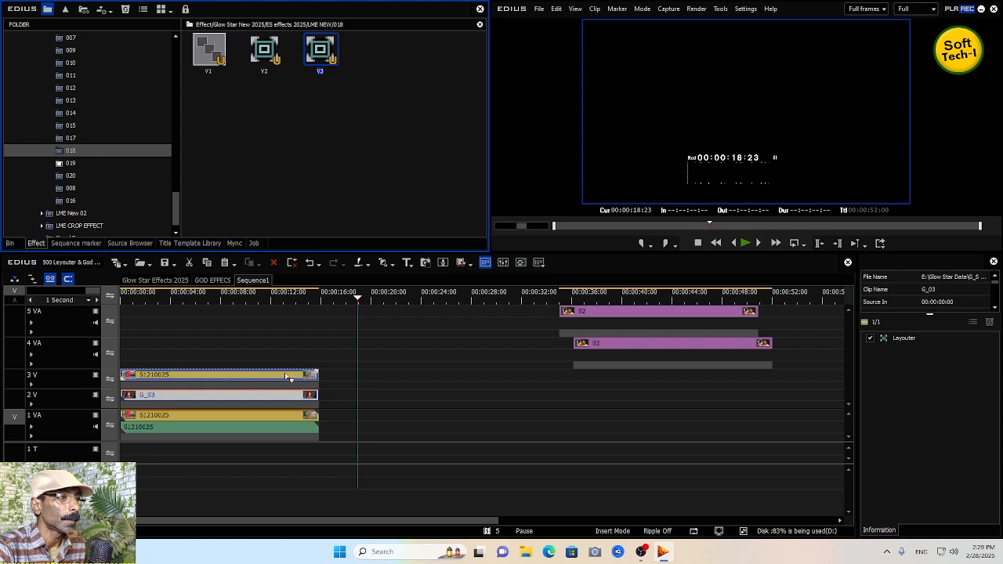
left_click_drag(286, 376, 285, 376)
left_click_drag(166, 302, 112, 317)
key("space")
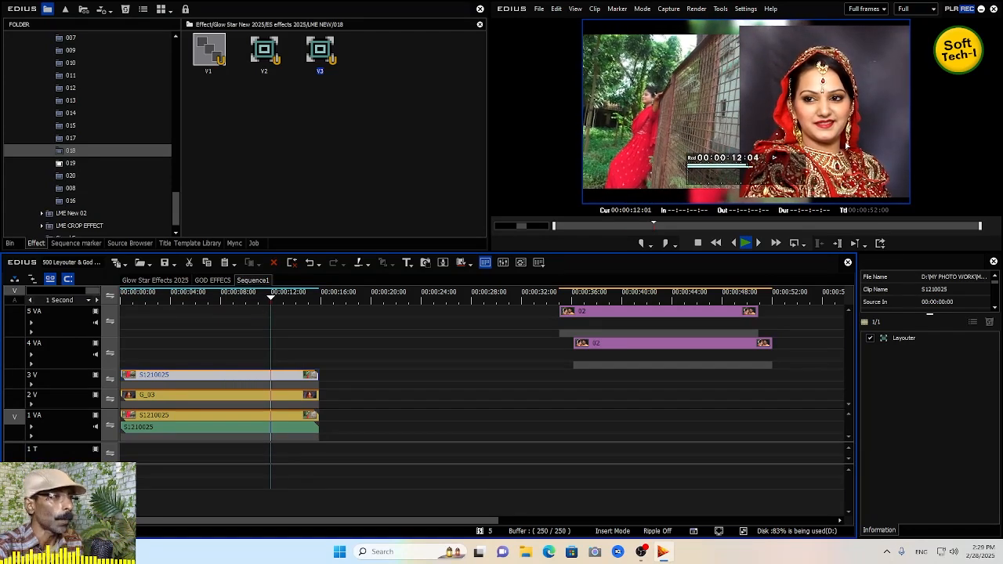
key("space")
- Undo the three 018 preset applications
key("ctrl+z")
key("ctrl+z")
key("ctrl+z")
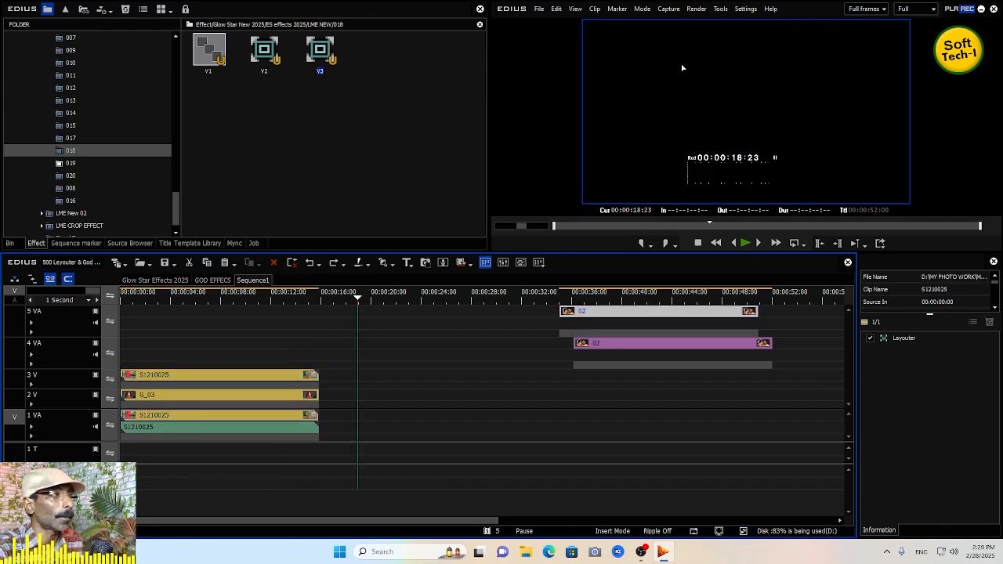
- Open the 012 preset folder and move the 02 clip back to the start of 4 VA
left_click(70, 88)
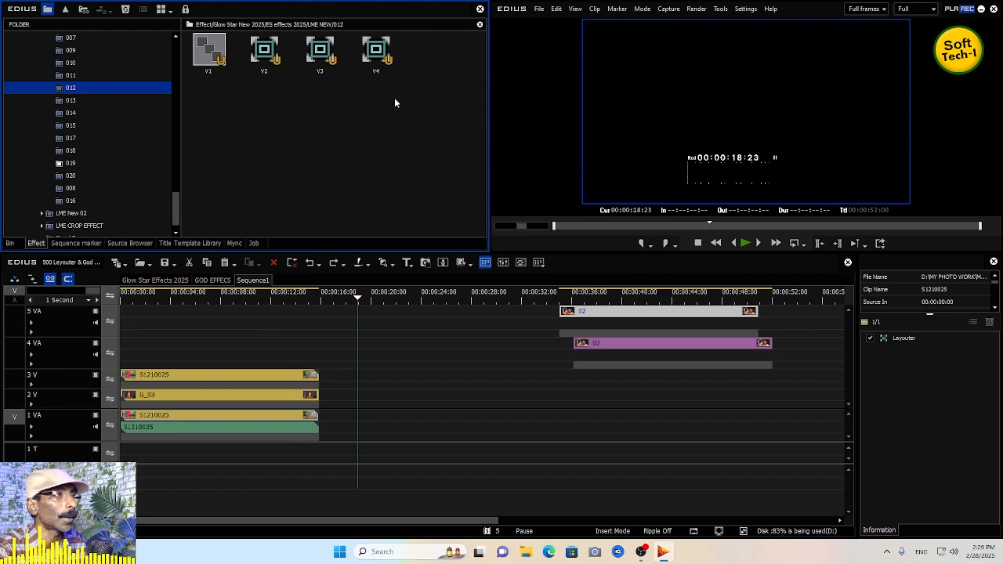
left_click_drag(591, 343, 138, 345)
- Apply the 012 presets V1 to V4 to the clips on 1 VA, 2 V, 3 V and 4 VA and preview from the start
left_click_drag(219, 66, 381, 368)
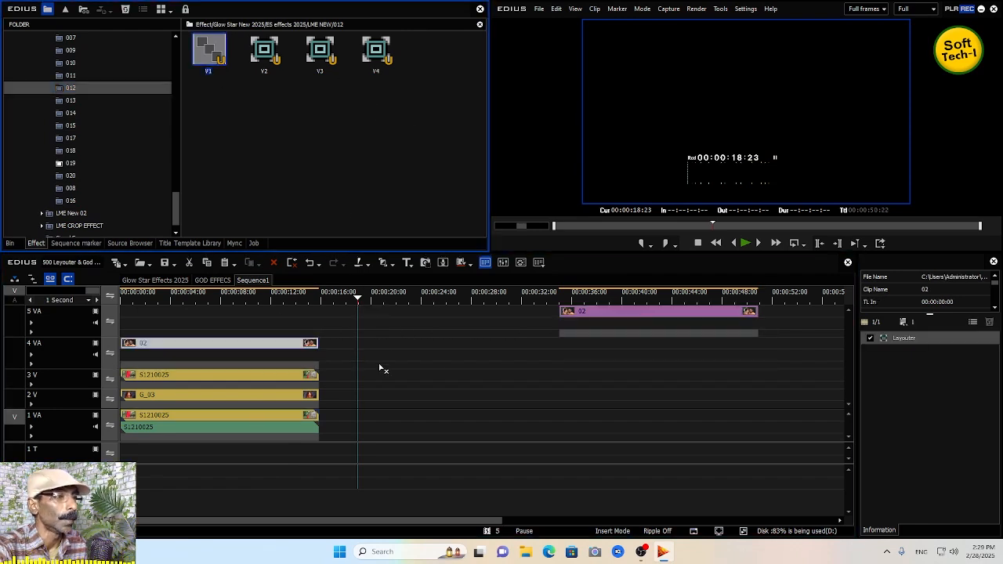
left_click_drag(309, 420, 316, 396)
left_click_drag(322, 55, 304, 377)
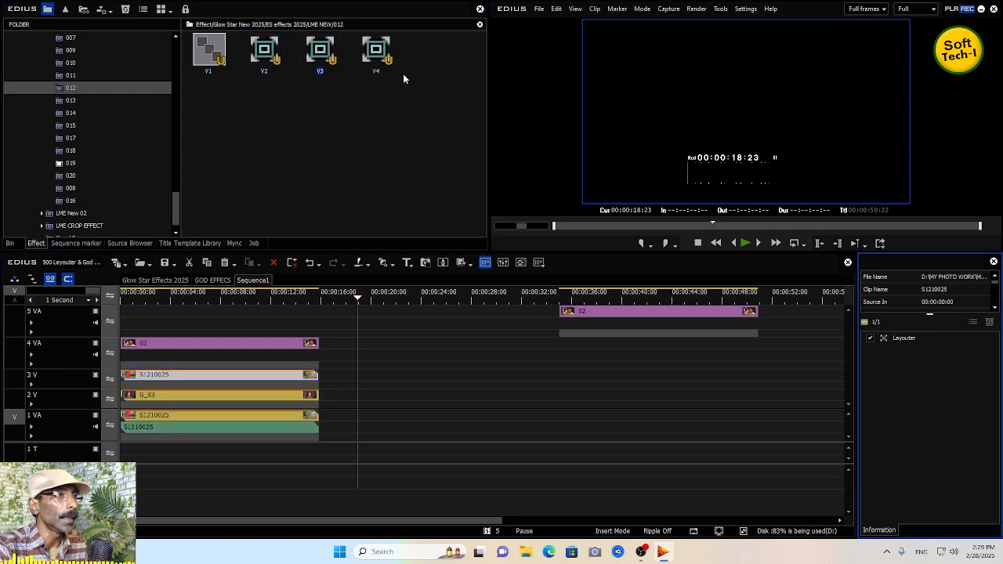
left_click_drag(376, 52, 407, 244)
left_click_drag(317, 340, 316, 342)
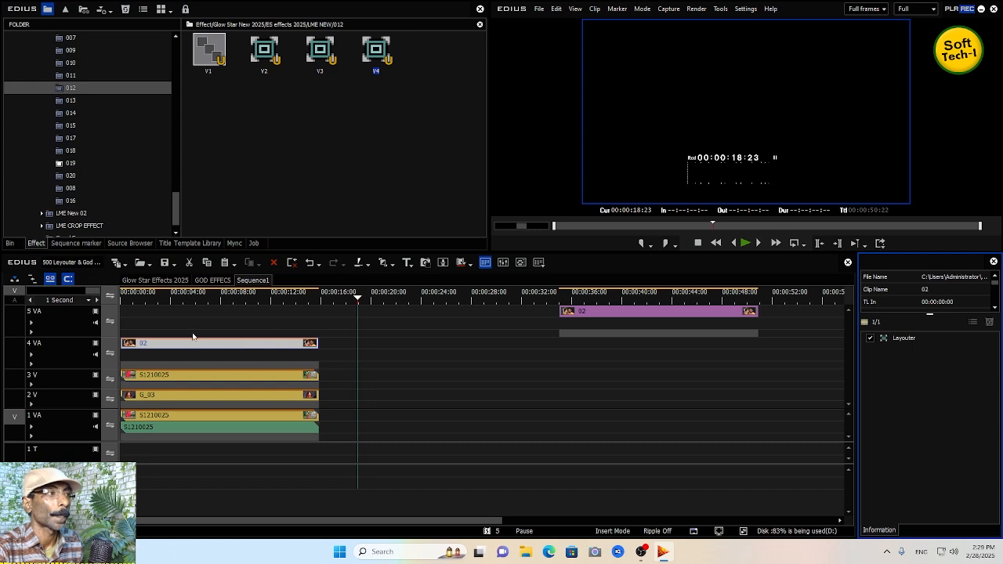
key("Home")
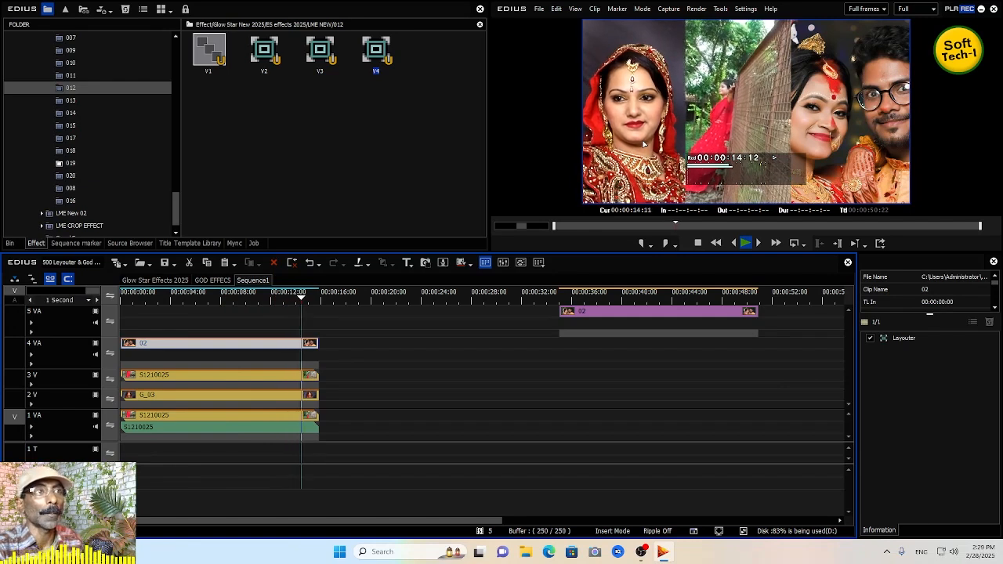
key("space")
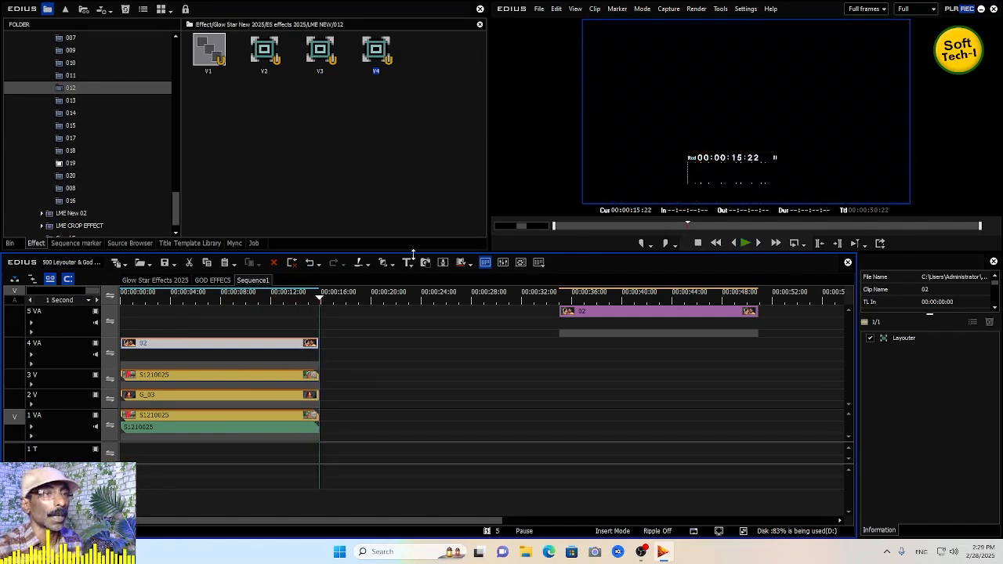
left_click(241, 295)
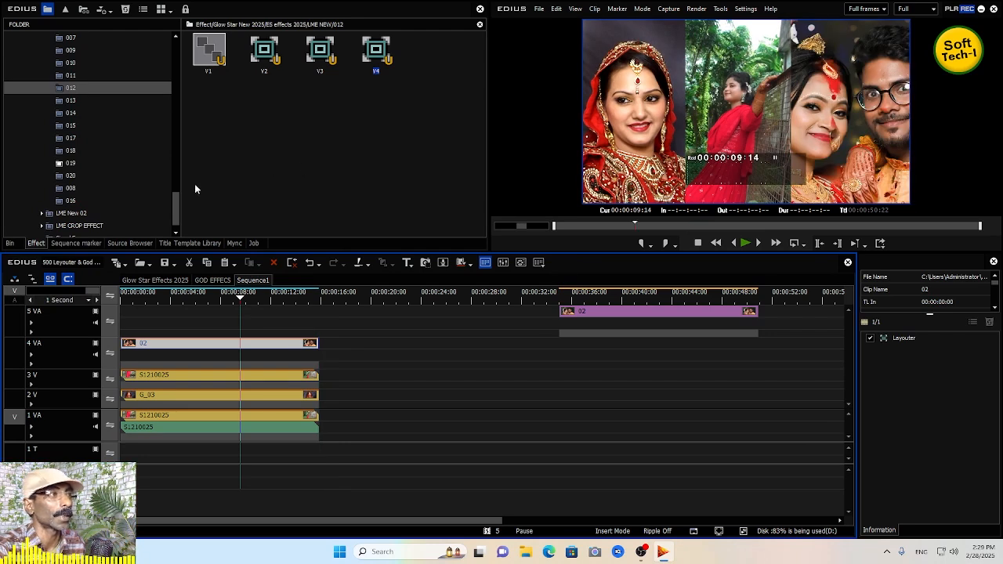
- Expand the LME New 02 preset folder in the effects library
left_click_drag(176, 210, 180, 174)
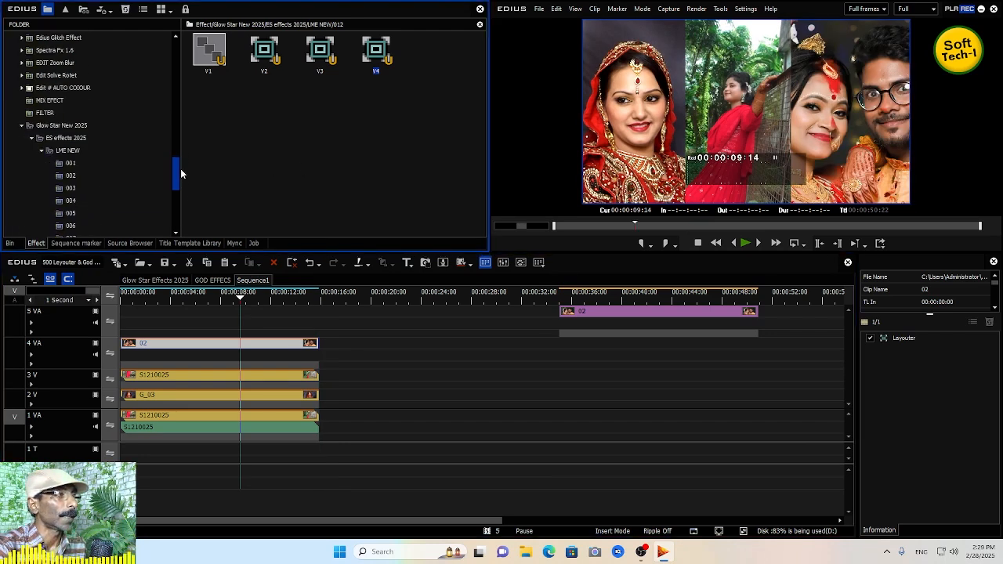
left_click(42, 151)
left_click(62, 203)
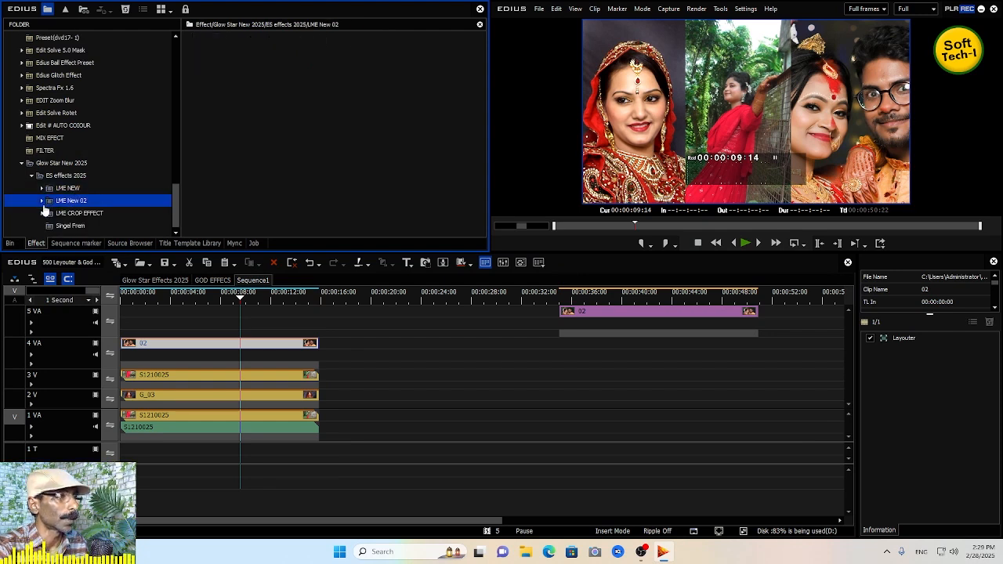
left_click(43, 201)
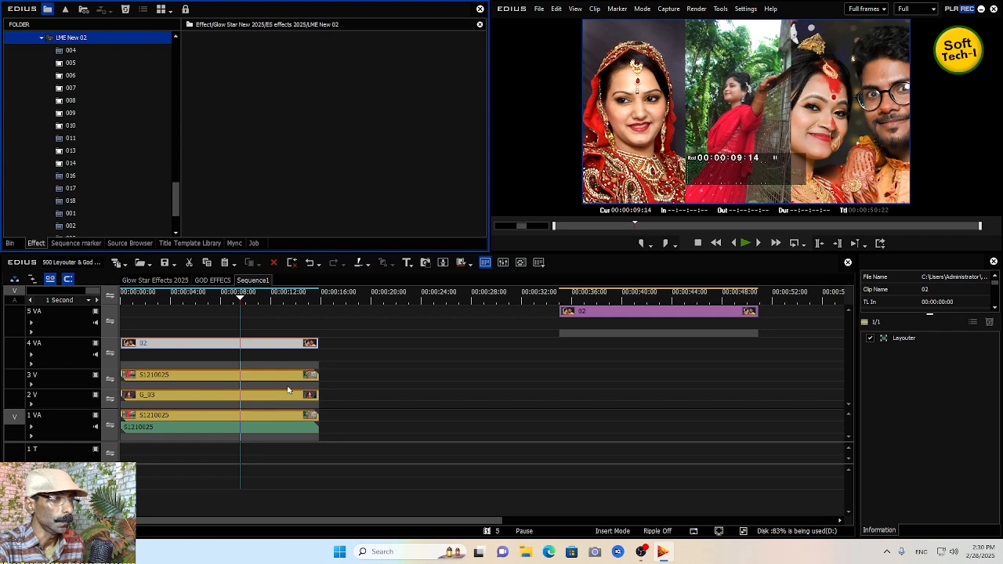
- Undo the last three preset applications
key("ctrl+z")
key("ctrl+z")
key("ctrl+z")
key("ctrl+z")
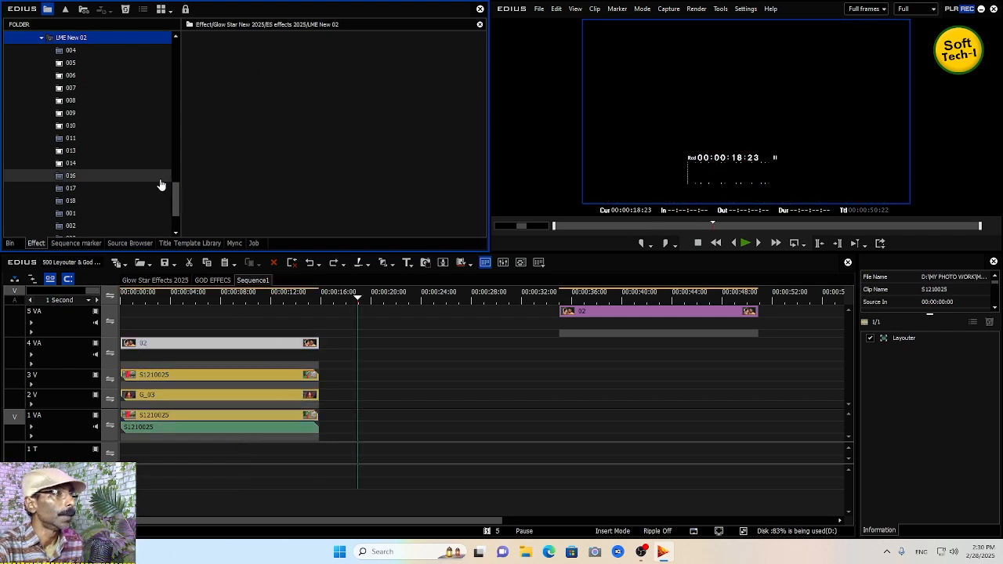
- Open the 004 preset folder and move the 4 VA 02 clip to about 28 seconds on 3 V
left_click(71, 51)
left_click_drag(279, 344, 655, 379)
- Apply the 004 presets V1, V2 and V3 to the clips on 1 VA, 2 V and 3 V
left_click_drag(209, 51, 344, 346)
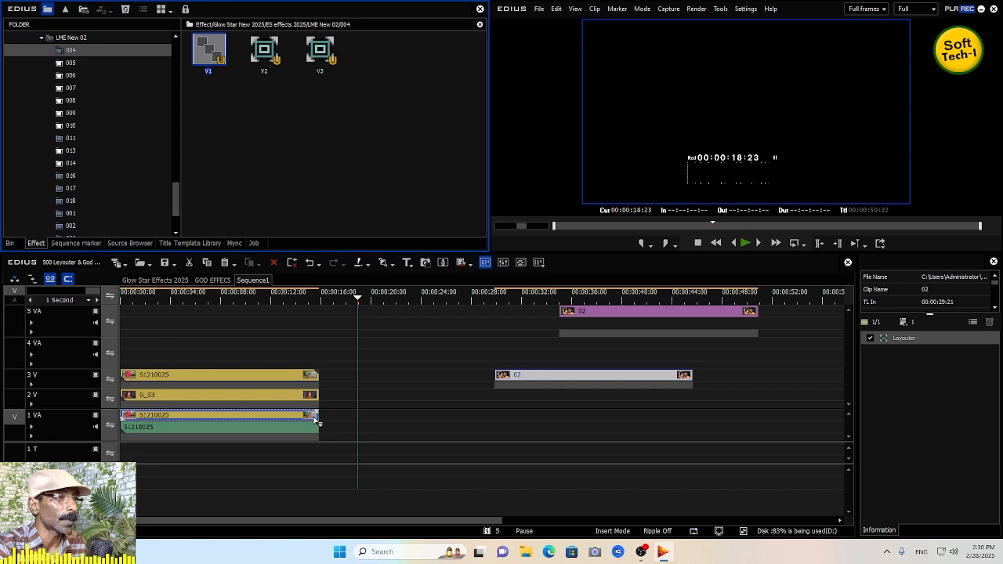
left_click_drag(317, 421, 317, 421)
left_click_drag(264, 51, 349, 304)
left_click_drag(298, 404, 298, 403)
left_click_drag(320, 51, 338, 110)
left_click_drag(290, 371, 289, 371)
- Play the sequence from the start to preview the 004 effects
key("Home")
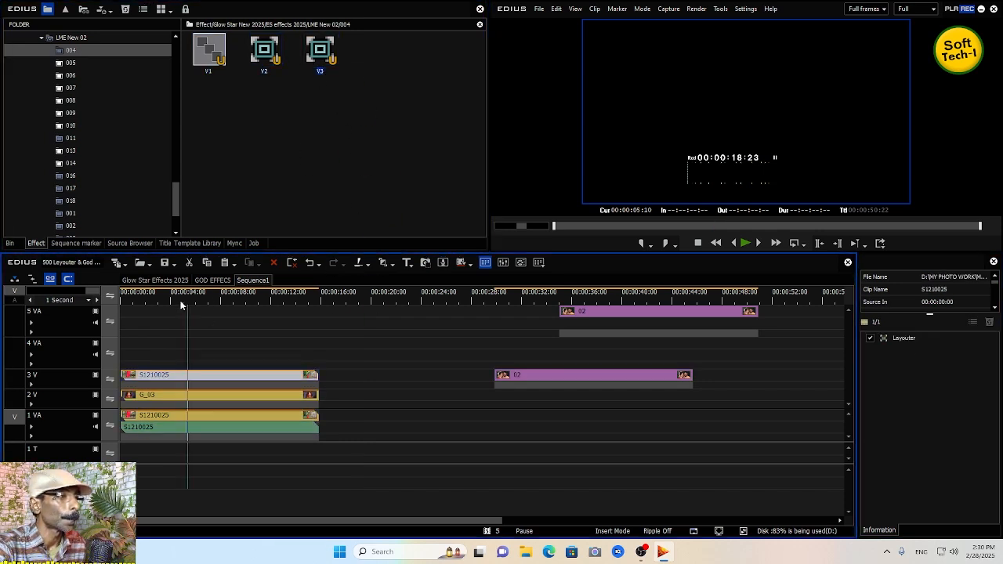
key("space")
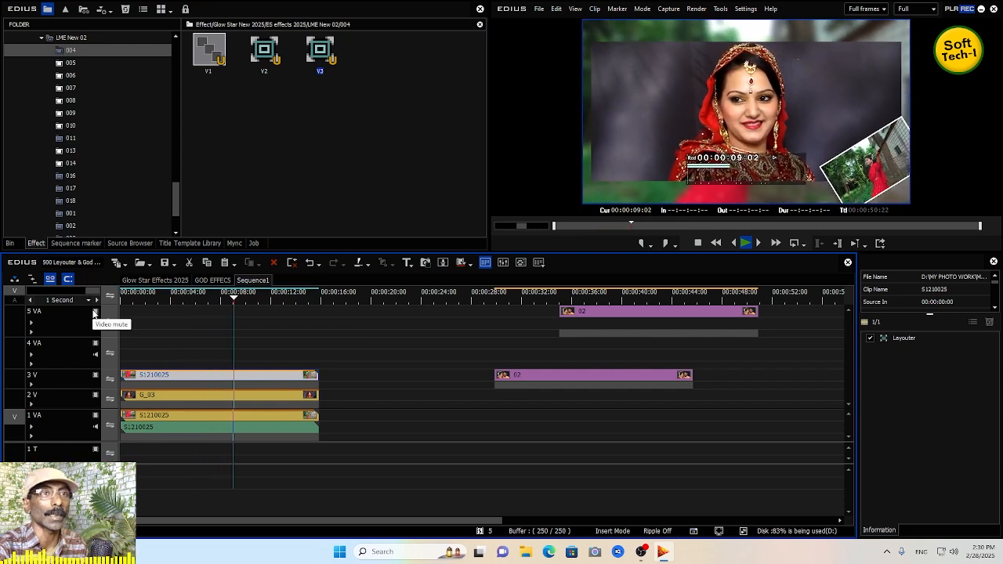
key("space")
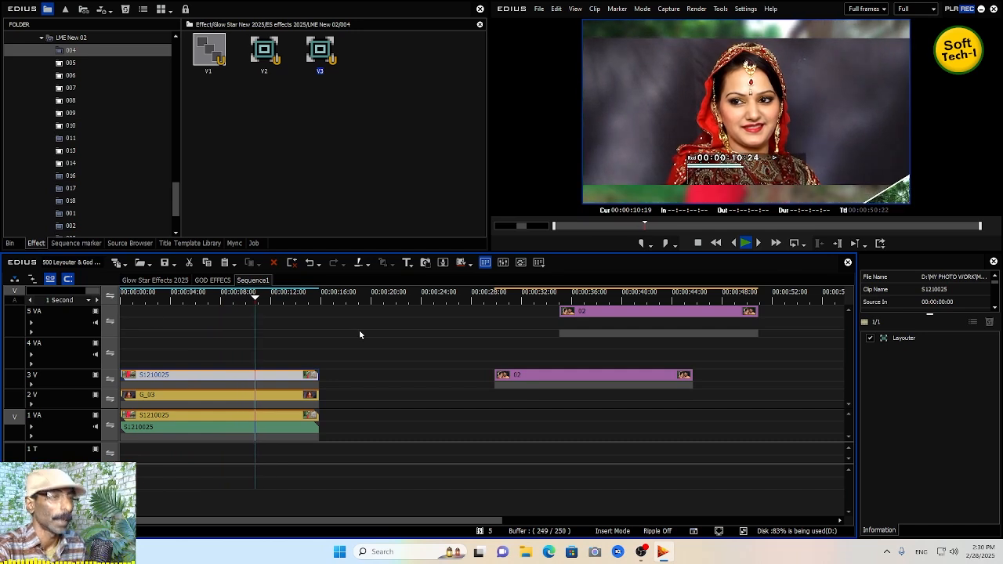
left_click(358, 334)
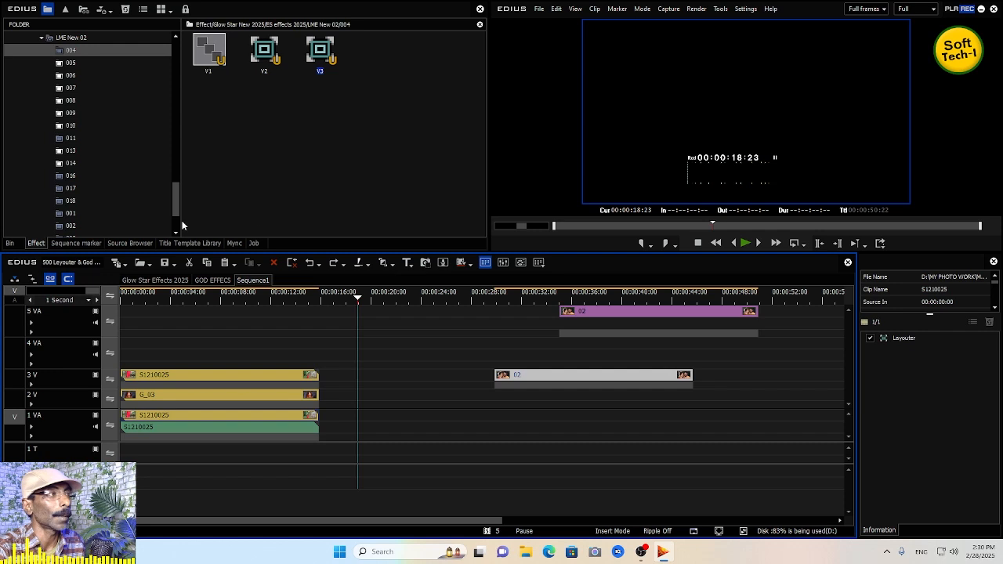
- Open the 005 preset folder in LME New 02 and move the 02 clip from 3 V to the start of 4 VA
left_click(74, 65)
left_click(73, 67)
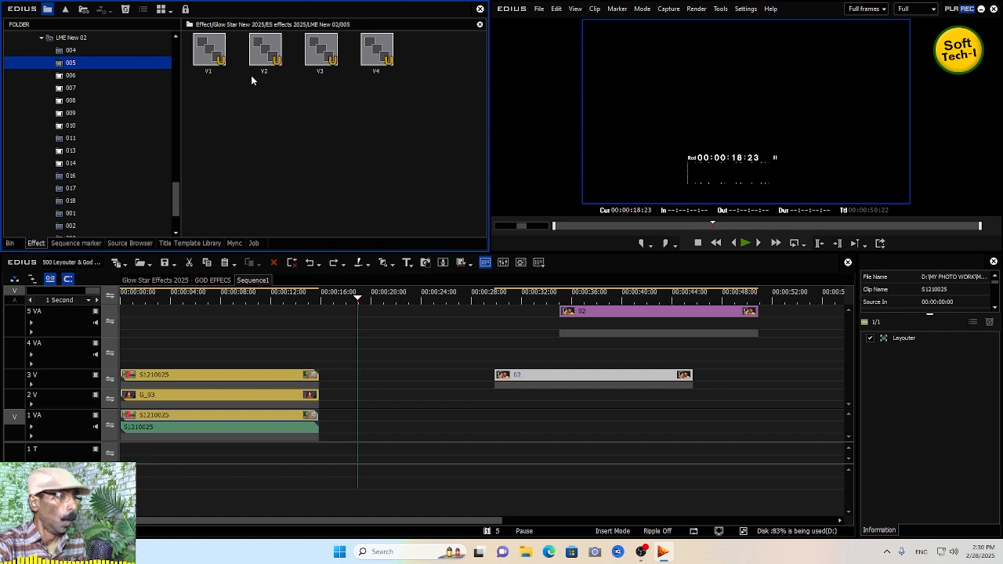
left_click_drag(522, 375, 147, 345)
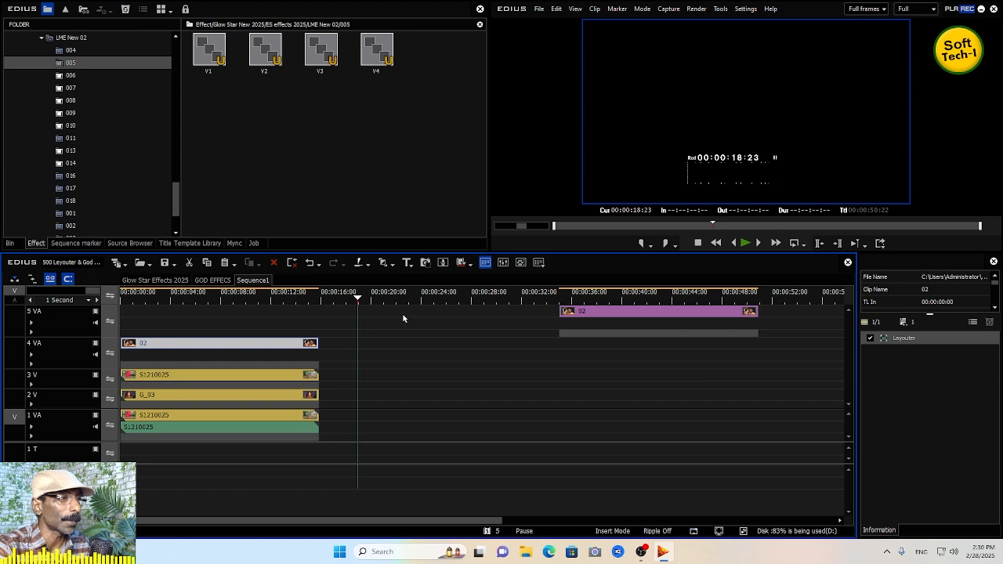
- Apply the 005 presets V1, V2, V3 and V4 to the clips on 1 VA, 2 V, 3 V and 4 VA
left_click_drag(212, 57, 331, 435)
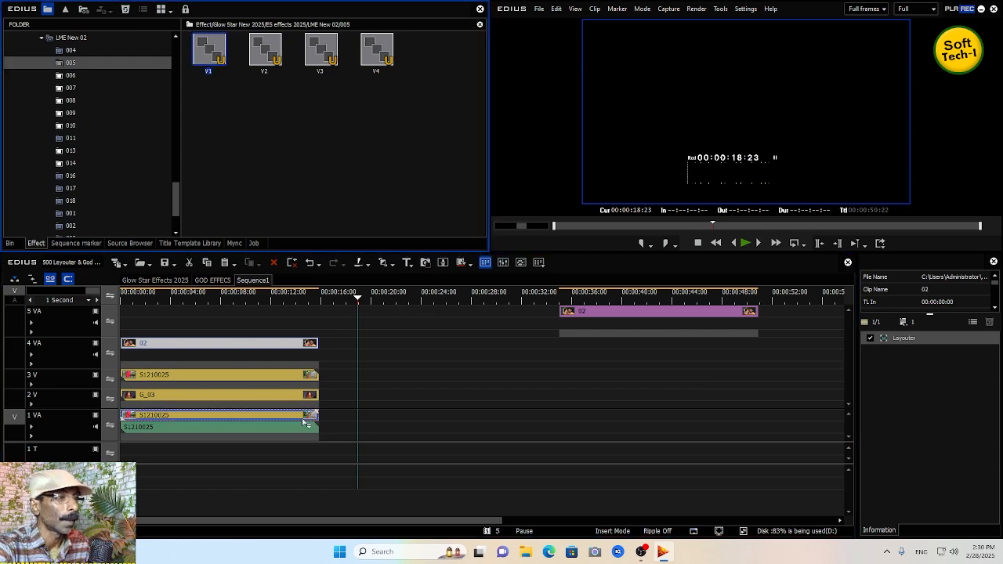
left_click_drag(358, 270, 311, 395)
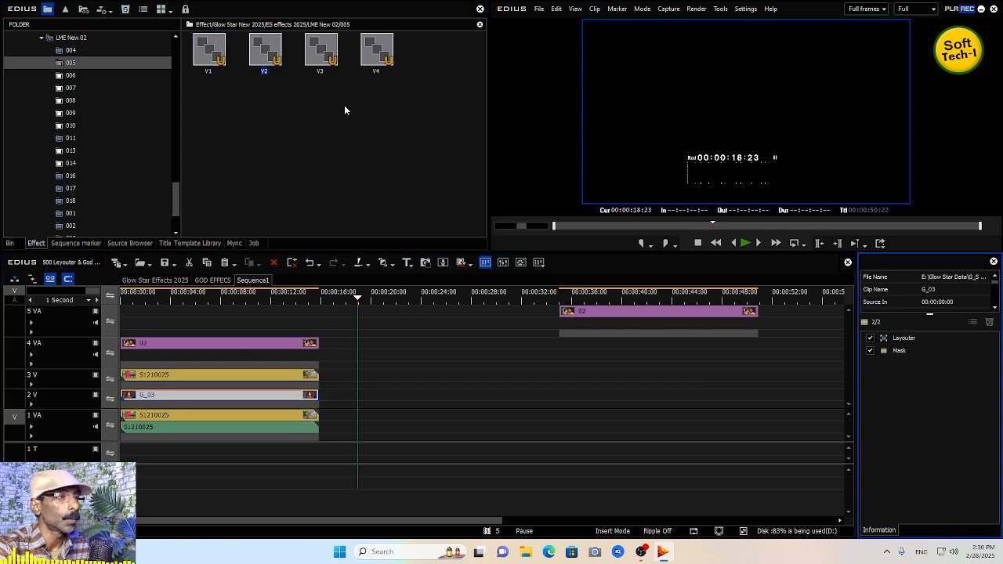
left_click_drag(308, 58, 375, 239)
left_click_drag(306, 379, 306, 379)
left_click_drag(376, 51, 395, 197)
left_click_drag(300, 346, 300, 345)
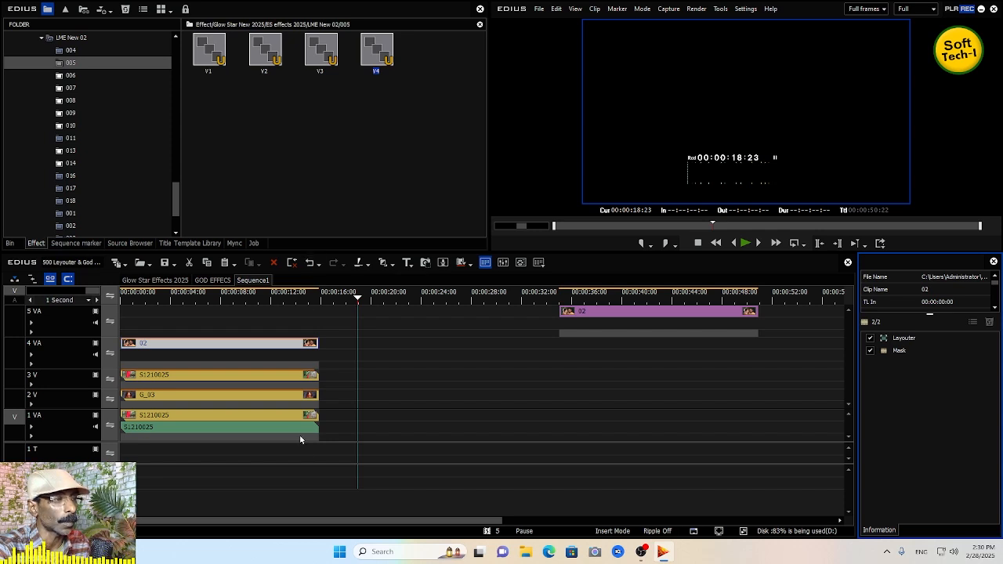
- Play the sequence from the start to preview the 005 effects
key("Home")
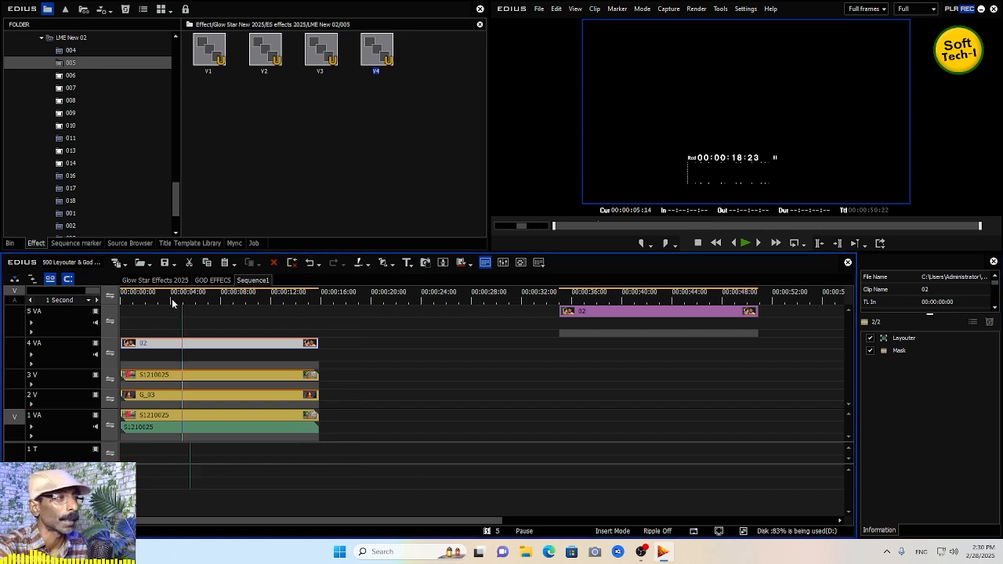
key("space")
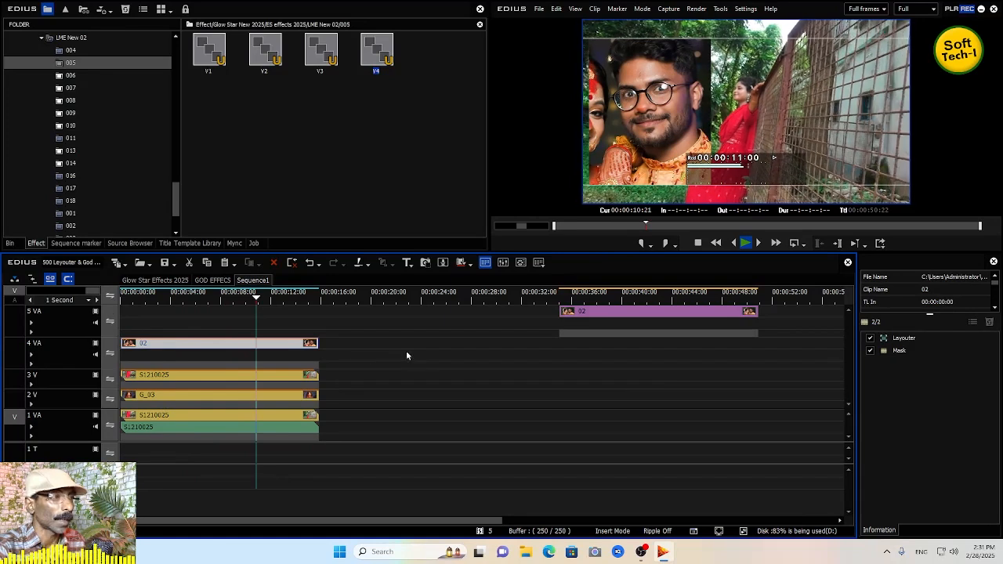
key("space")
- Collapse LME New 02, expand the LME CROP EFFECT folder and open its 005 preset folder
left_click_drag(174, 196, 175, 195)
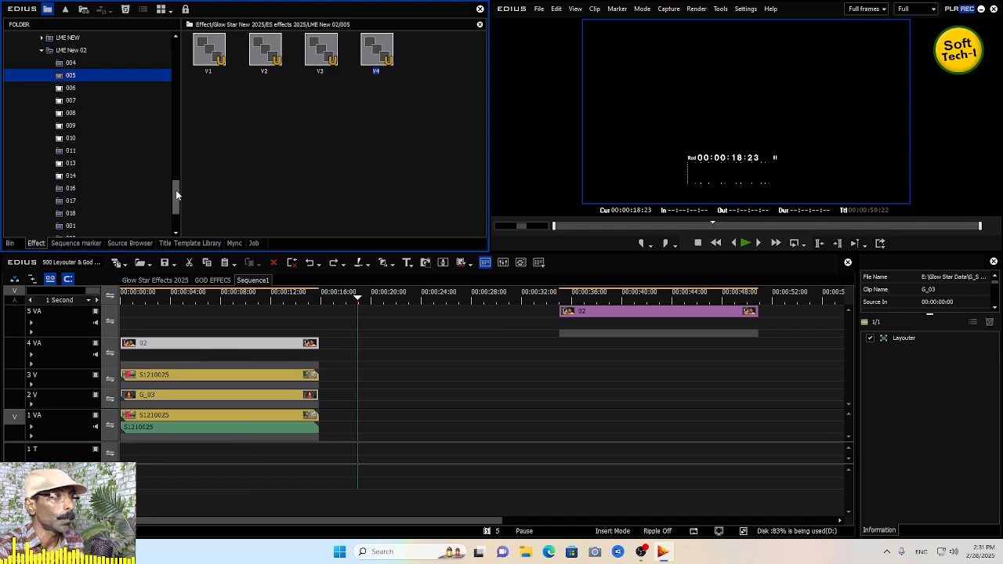
left_click(201, 293)
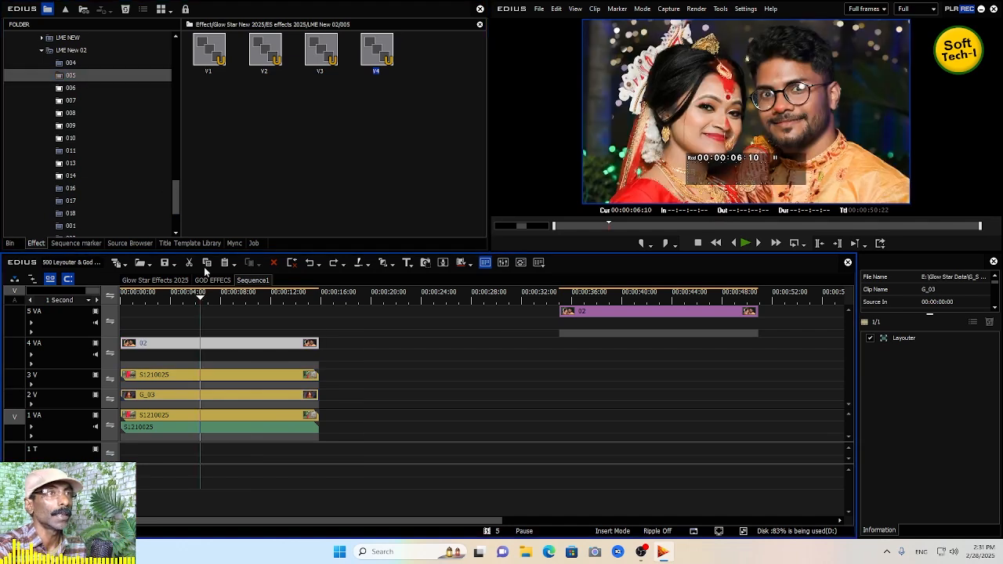
left_click(176, 195)
left_click_drag(176, 195, 176, 196)
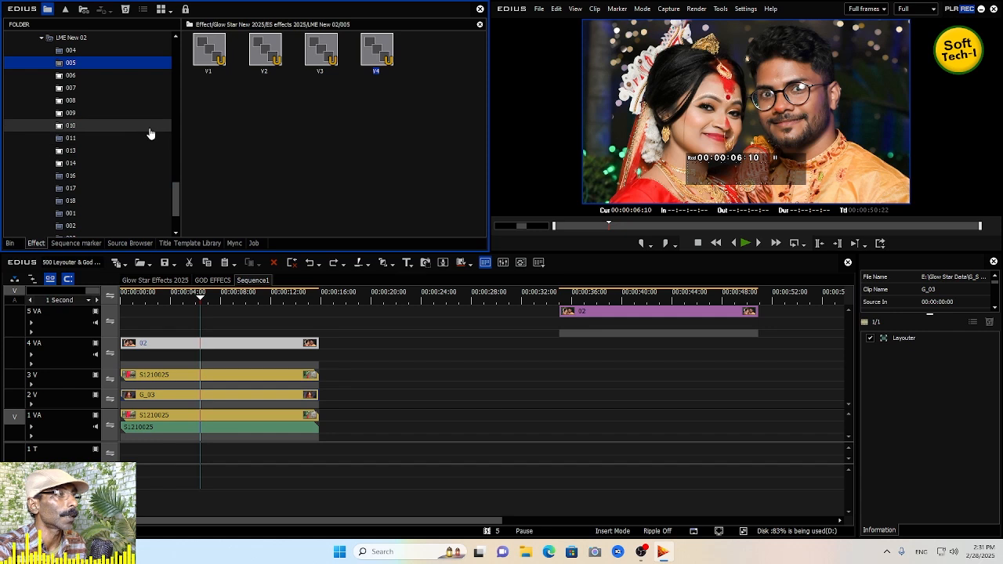
scroll(89, 191, "up", 5)
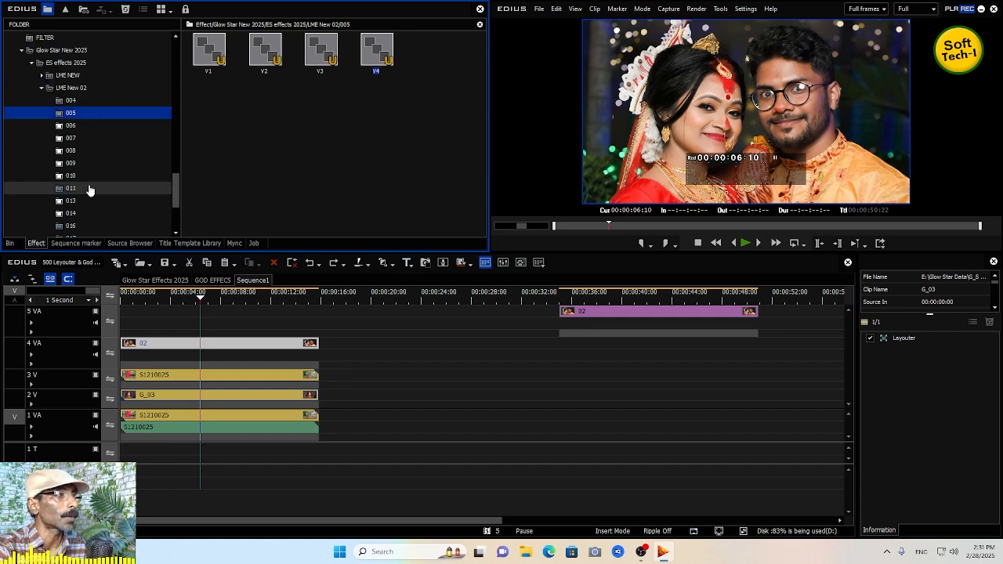
left_click(43, 127)
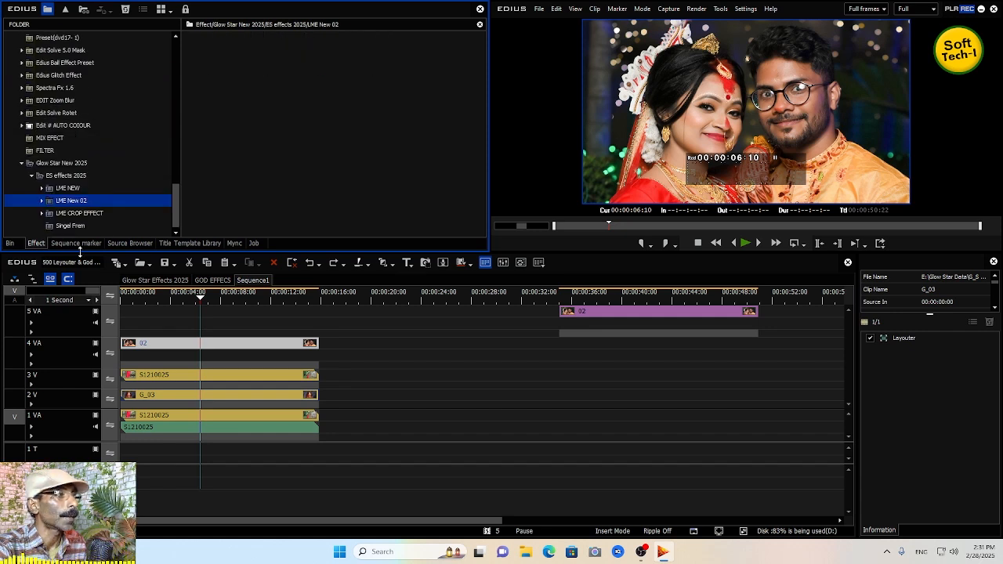
left_click(78, 214)
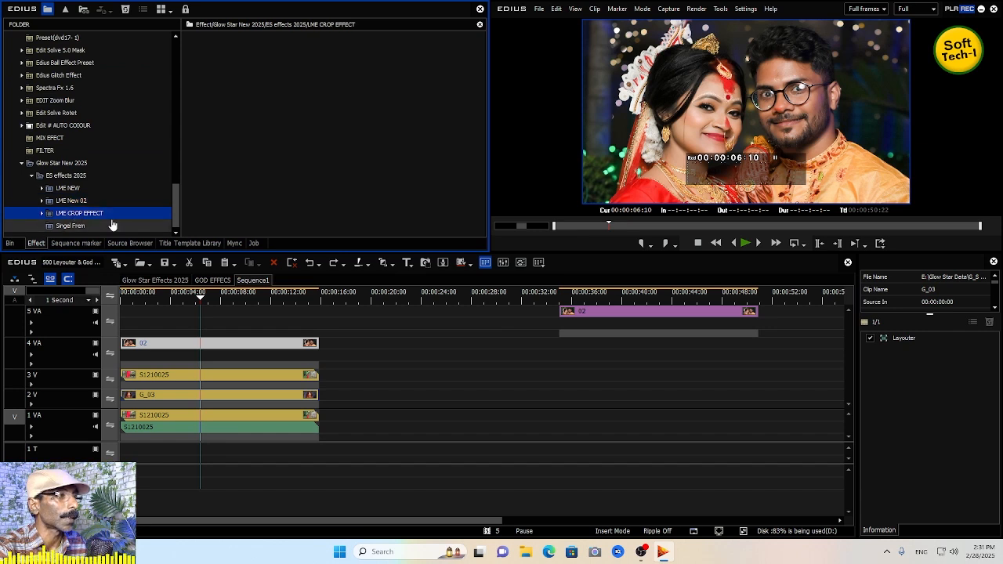
left_click(42, 213)
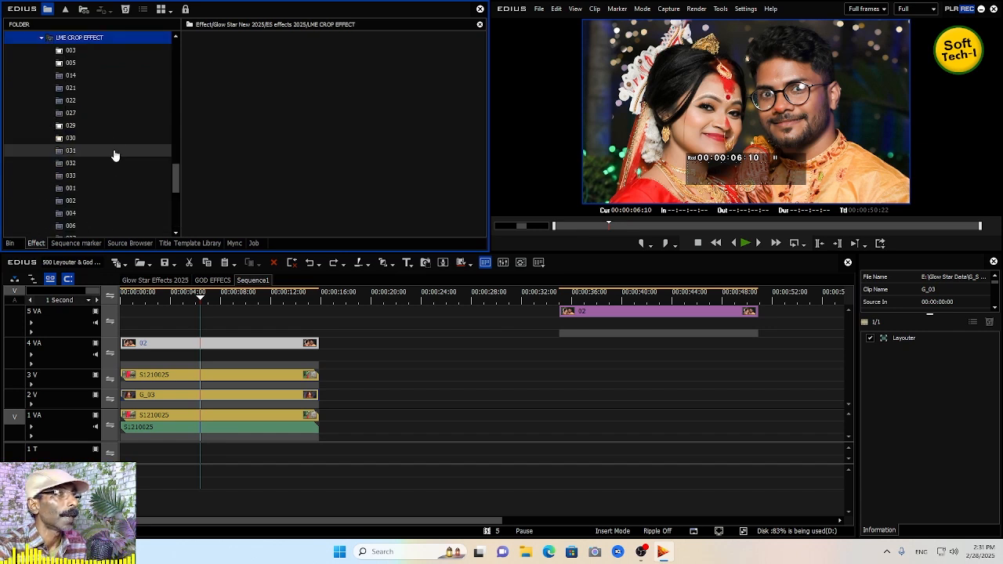
left_click(72, 64)
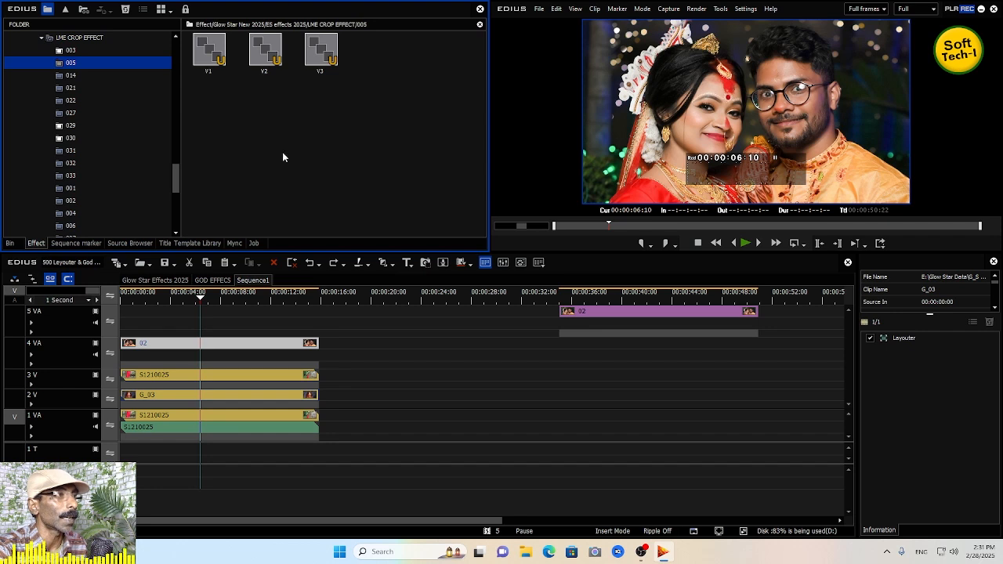
- Move the 4 VA clip to about 20 seconds and apply the crop 005 presets V1, V2 and V3 to the clips on 1 VA, 2 V and 3 V
left_click_drag(245, 344, 502, 344)
left_click_drag(217, 59, 318, 425)
left_click_drag(255, 53, 318, 395)
left_click_drag(326, 60, 292, 373)
- Play the sequence from the start to preview the crop 005 effects
key("Home")
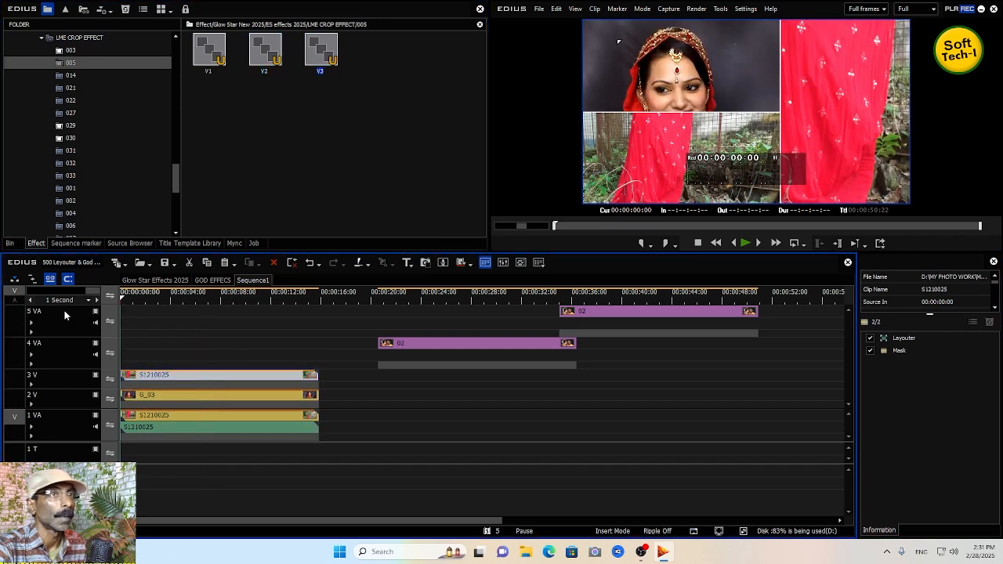
key("space")
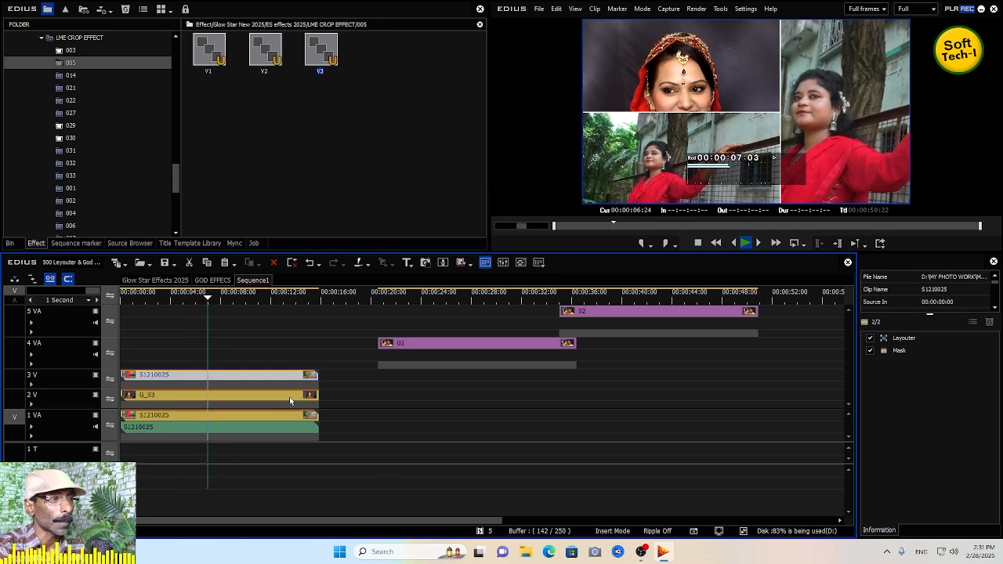
key("space")
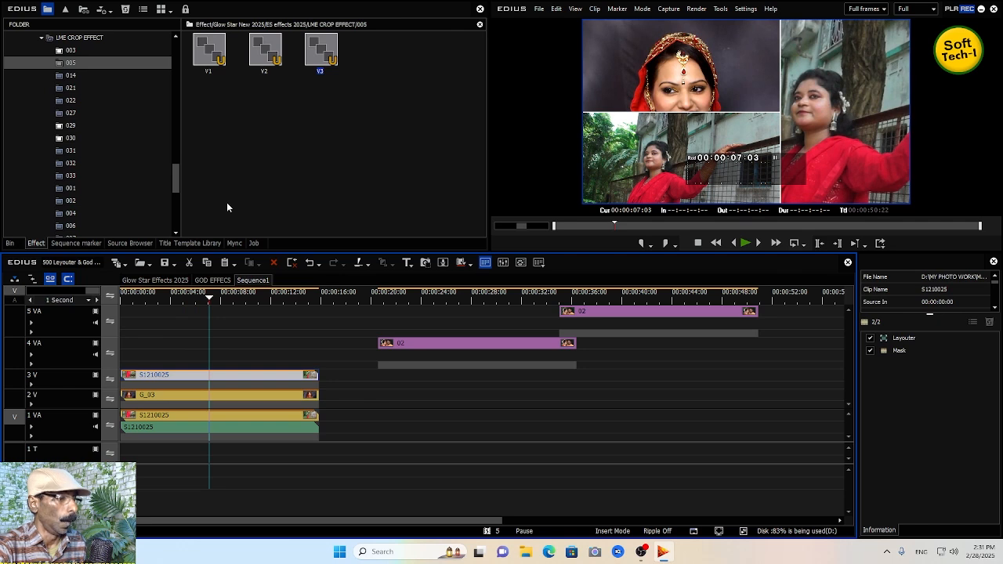
- Undo the last three preset applications
key("ctrl+z")
key("ctrl+z")
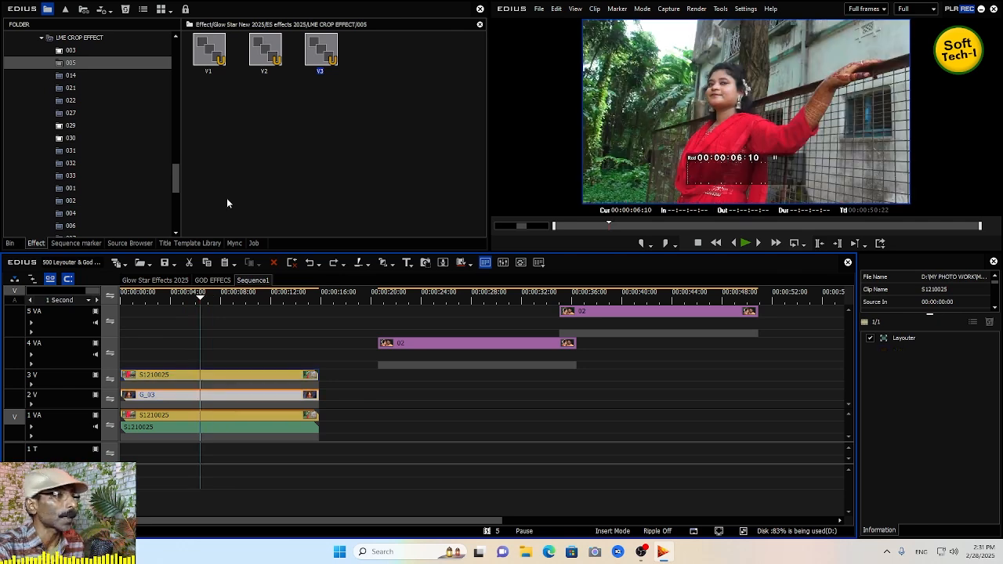
key("ctrl+z")
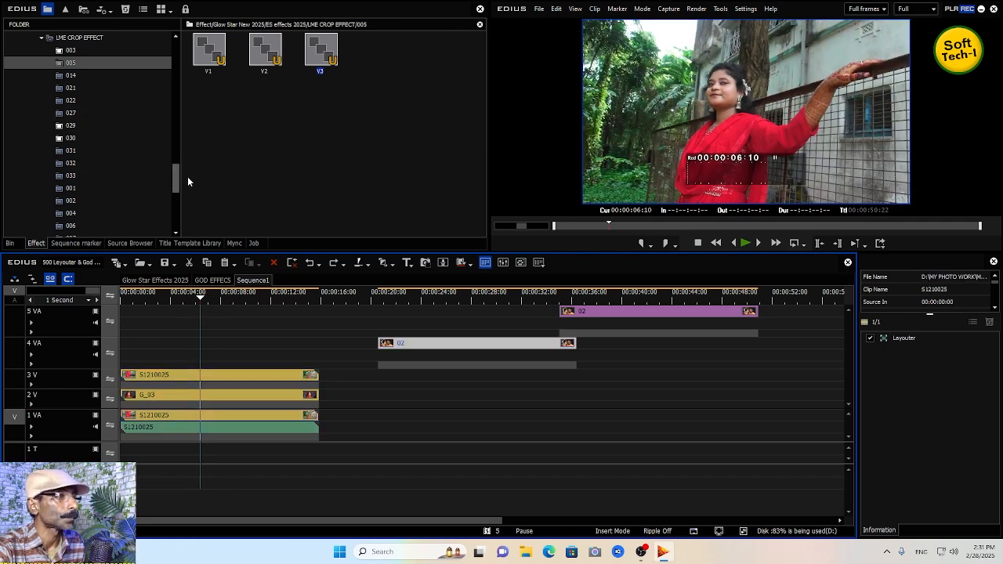
- Open the 023 crop preset folder and move the 4 VA and 5 VA clips to the start of the sequence
left_click_drag(177, 179, 179, 223)
left_click(74, 175)
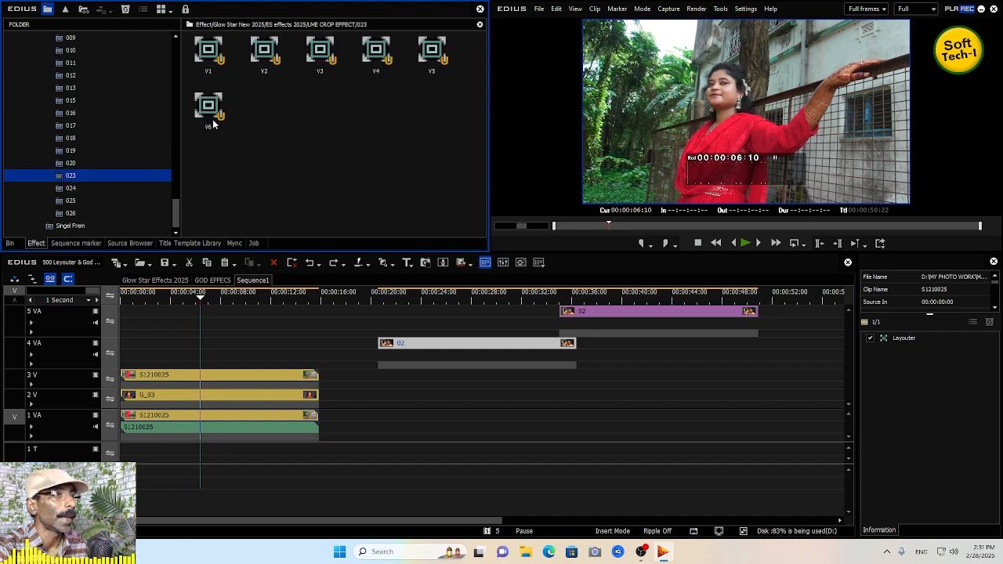
left_click_drag(403, 345, 145, 356)
left_click_drag(654, 311, 212, 311)
- Add one new video track above the existing top track
right_click(68, 315)
mouse_move(113, 324)
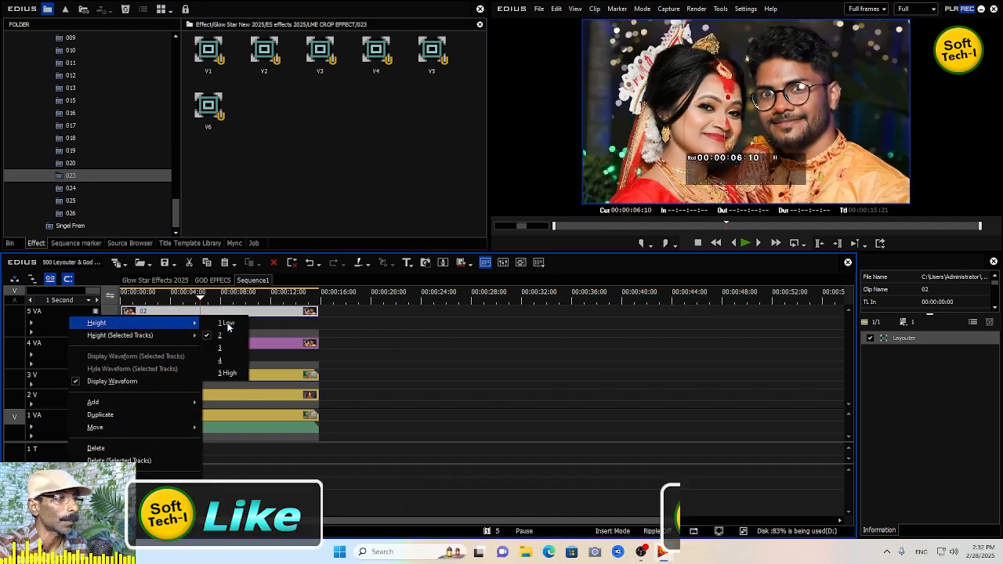
left_click(57, 353)
left_click(57, 347)
right_click(73, 321)
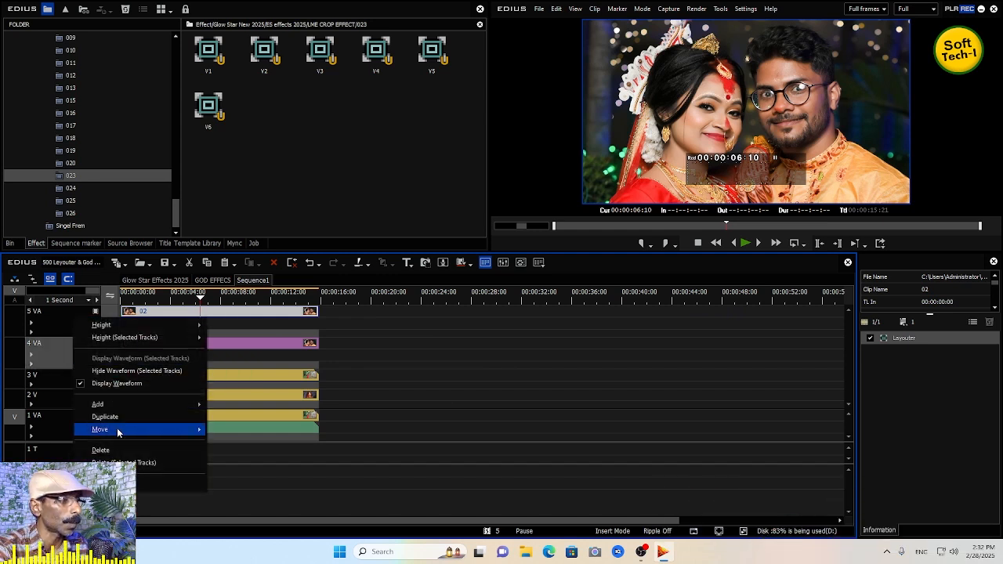
mouse_move(117, 406)
left_click(232, 404)
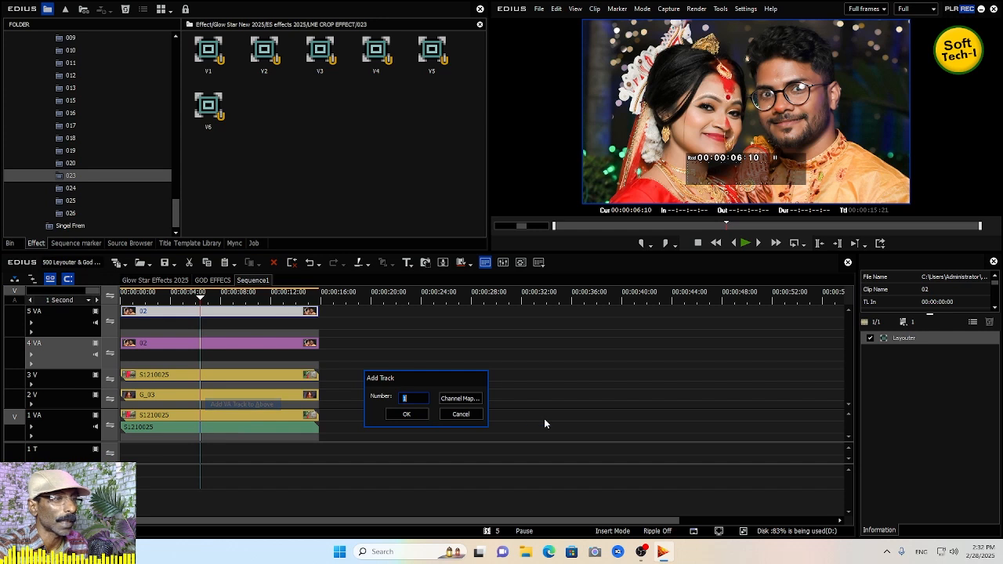
left_click(406, 414)
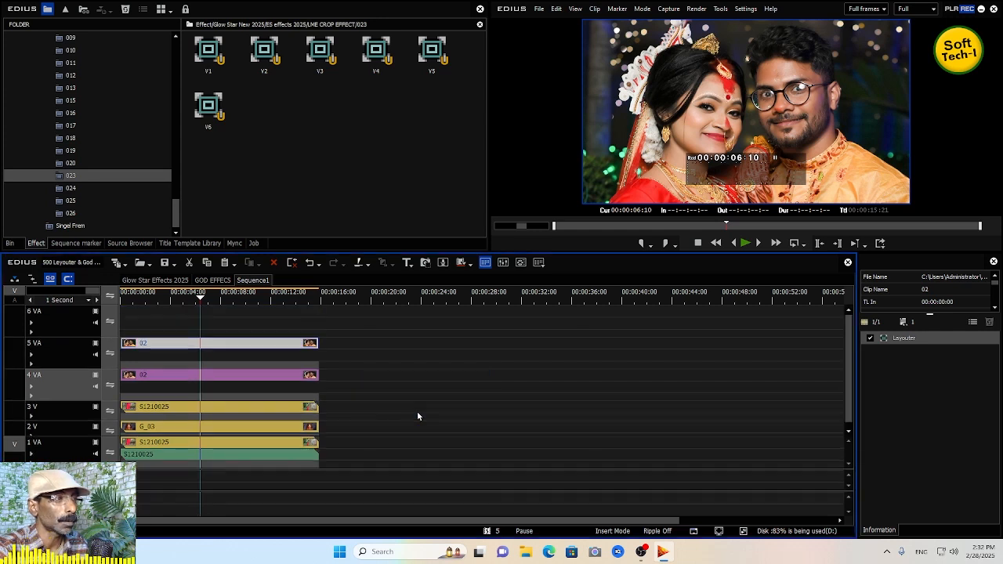
- Copy the 4 VA clip, paste it, and place the copy at the start of the new top track
left_click(298, 377)
right_click(294, 378)
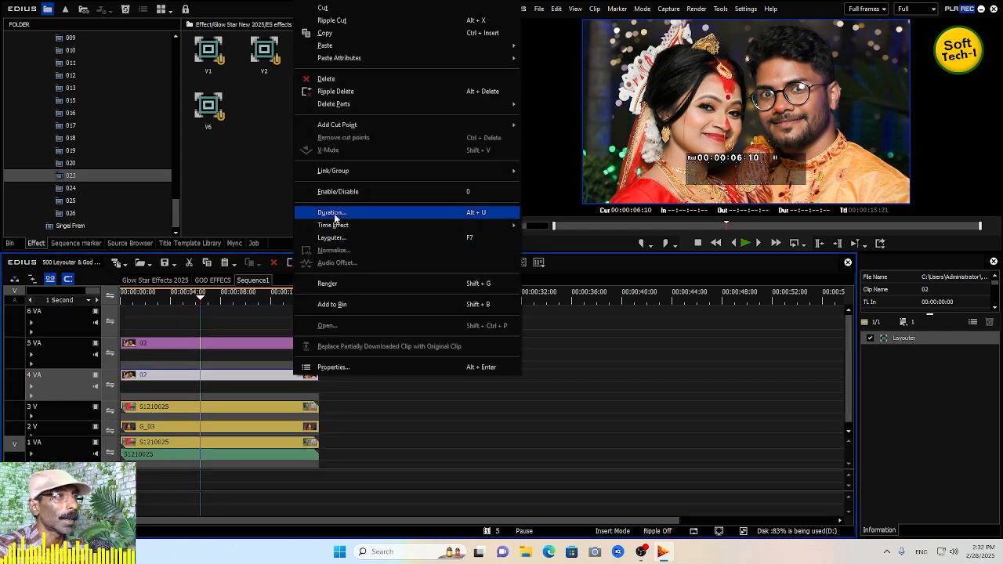
left_click(333, 33)
left_click(390, 298)
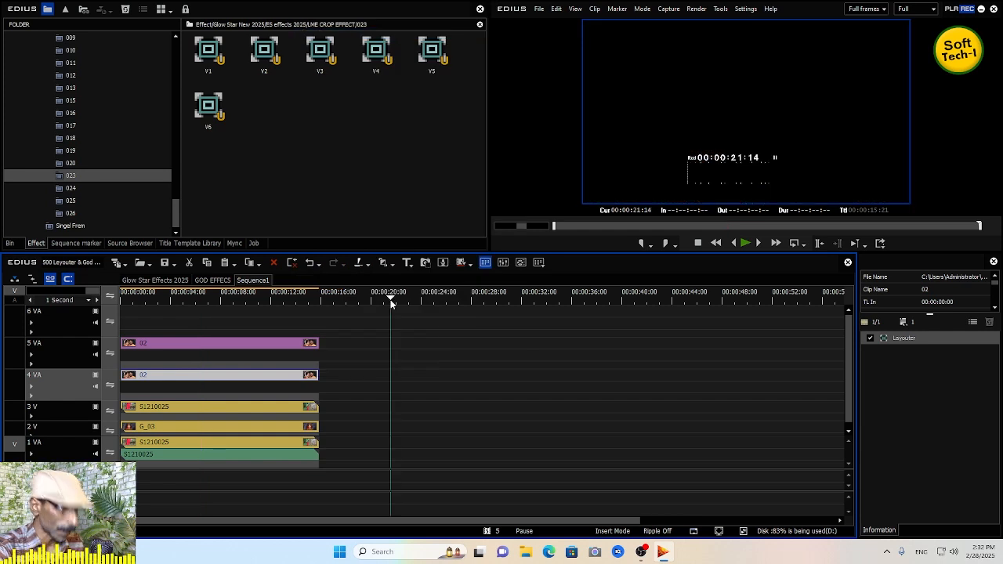
key("ctrl+v")
left_click_drag(410, 377, 141, 312)
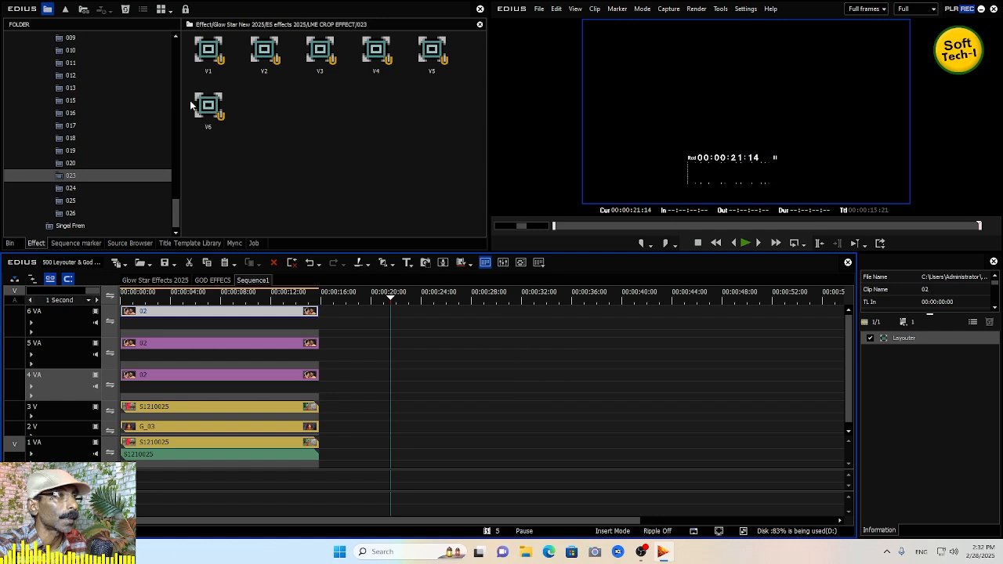
- Apply the 023 presets V1 through V6 to the stacked clips from 1 VA up to the top track
left_click_drag(218, 63, 306, 447)
left_click_drag(320, 51, 309, 426)
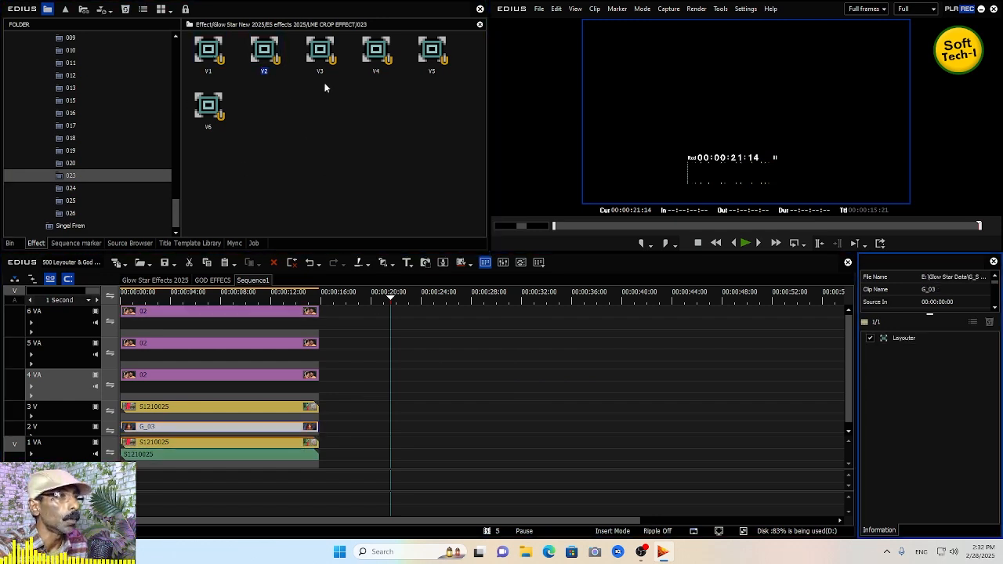
left_click_drag(386, 273, 311, 407)
left_click_drag(373, 59, 309, 374)
left_click_drag(440, 58, 315, 347)
left_click_drag(203, 109, 289, 312)
- Play the sequence from the start and scrub near its end to preview the 023 effects
key("Home")
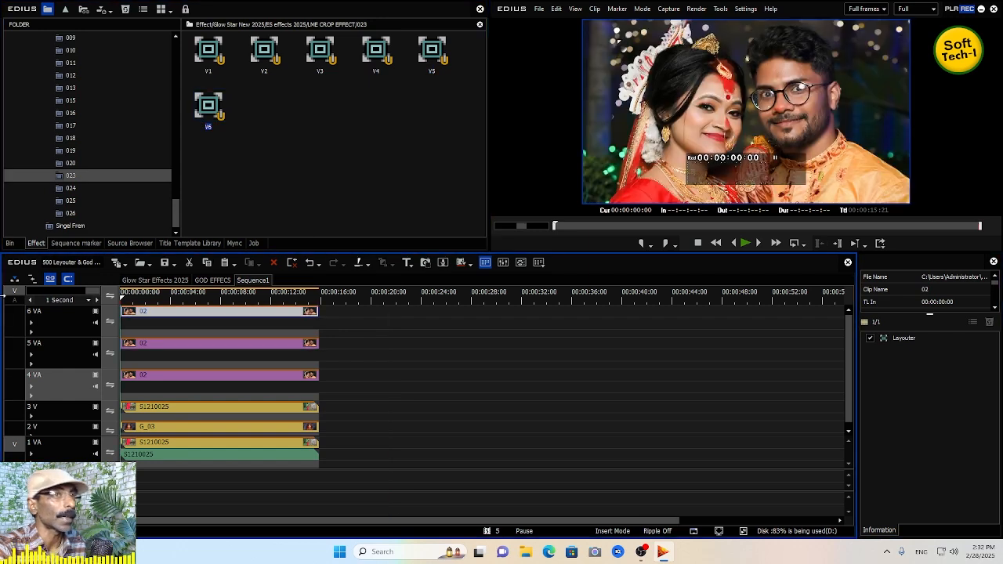
key("space")
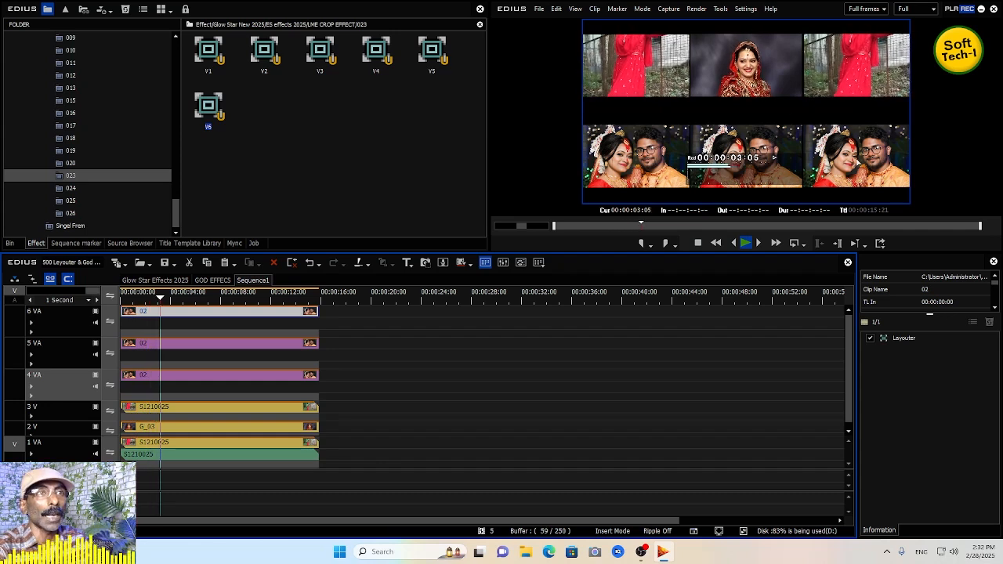
left_click(289, 300)
mouse_move(289, 300)
left_mouse_down()
mouse_move(297, 293)
mouse_move(285, 293)
left_mouse_up()
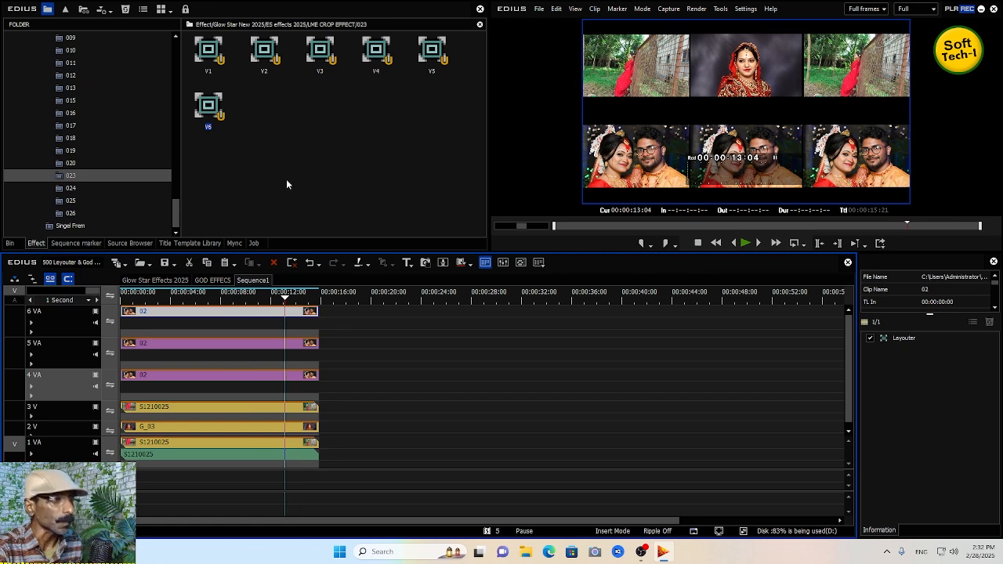
- Undo the last five edits and collapse the LME CROP EFFECT folder
key("ctrl+z")
key("ctrl+z")
key("ctrl+z")
key("ctrl+z")
key("ctrl+z")
key("ctrl+z")
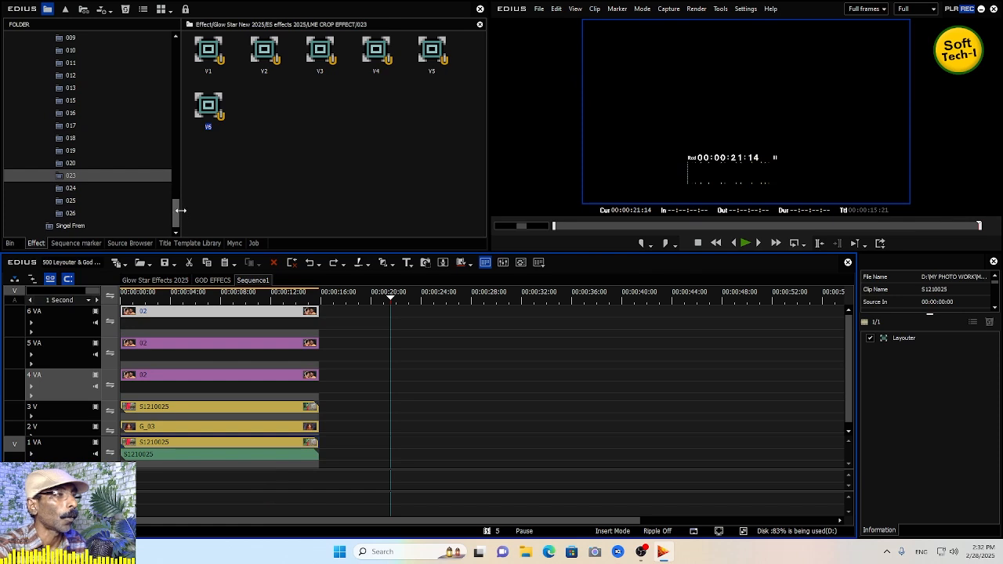
left_click_drag(177, 214, 166, 163)
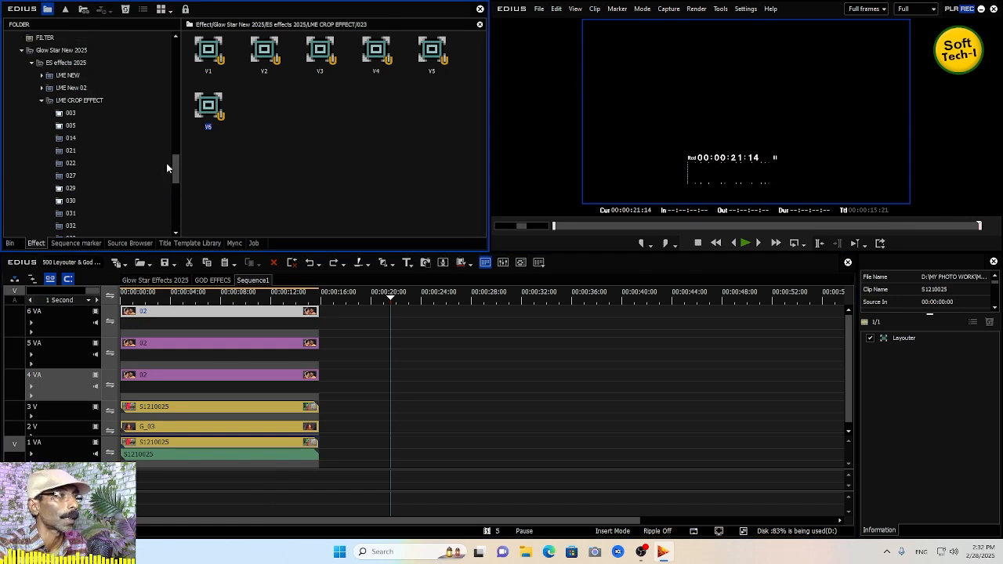
left_click(42, 100)
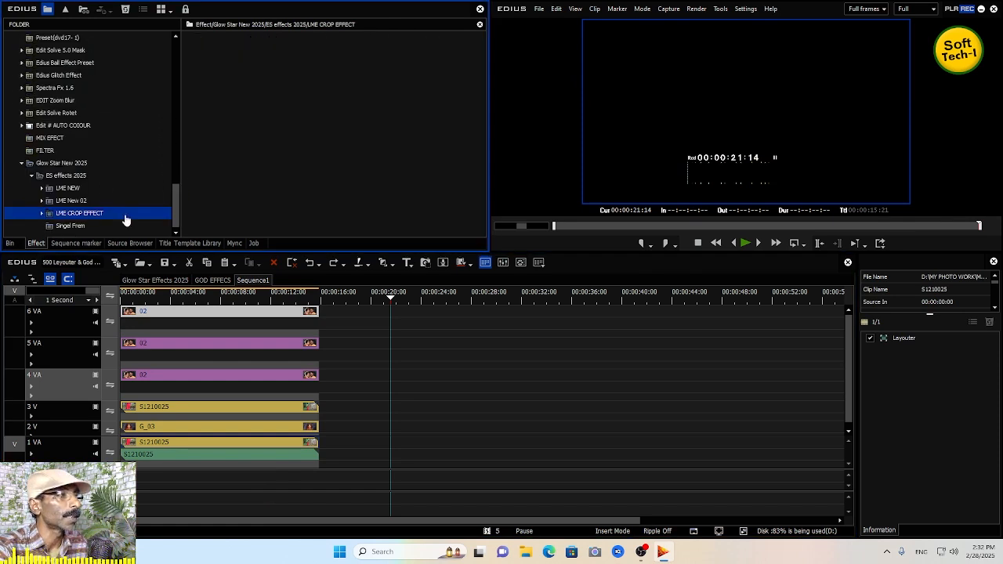
- Move the 1 VA clip to about 00:00:23 and try the Singel Frem #1 preset on it, previewing from the clip start
left_click(70, 226)
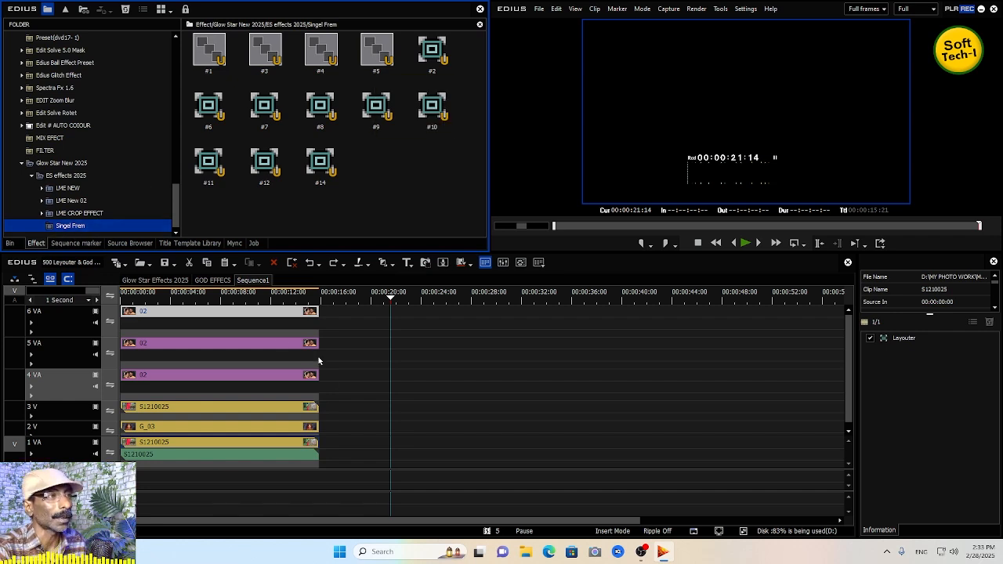
left_click_drag(294, 450, 591, 453)
left_click_drag(205, 54, 465, 445)
left_click(419, 299)
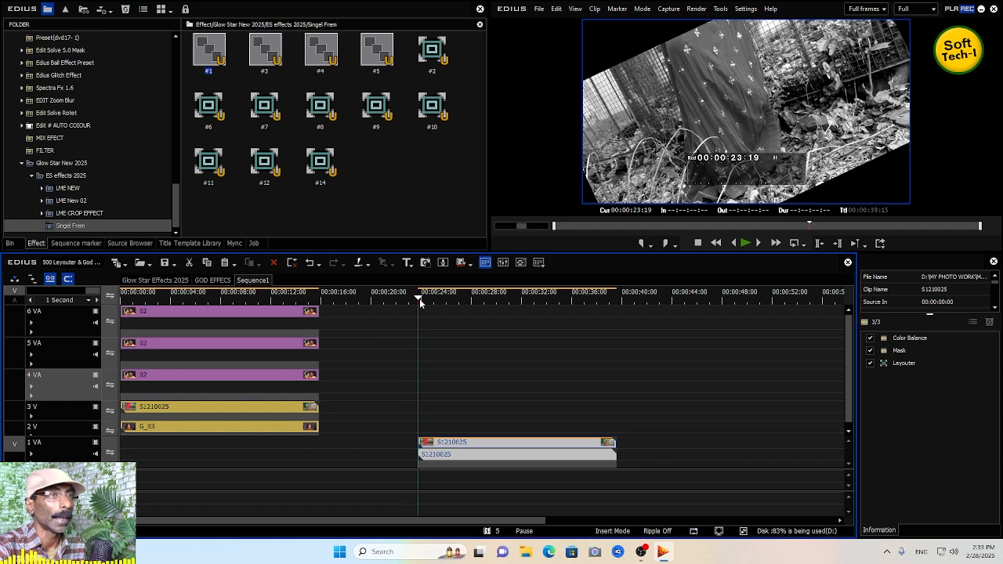
key("space")
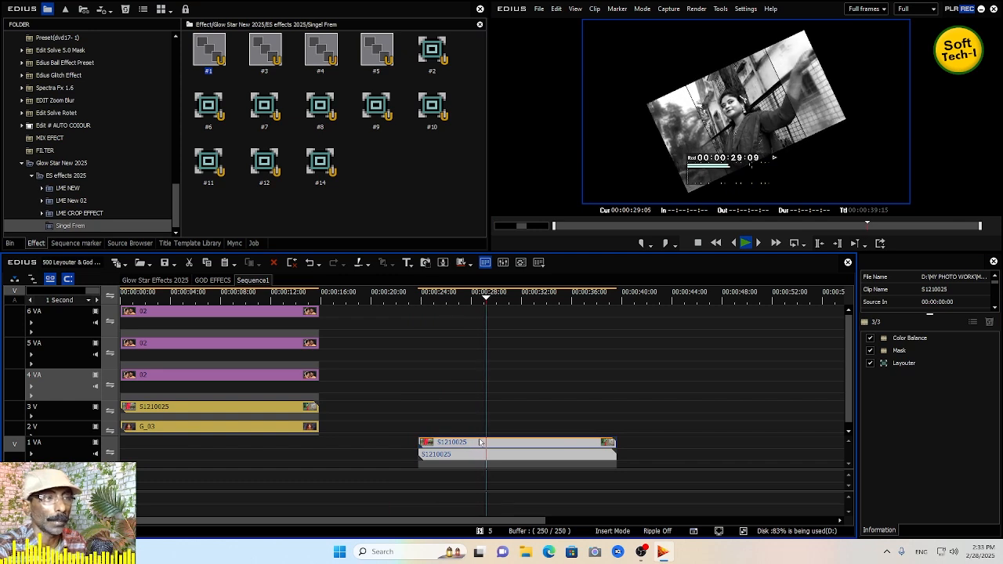
key("space")
- Try the Singel Frem #3 preset on the moved 1 VA clip, preview it from its start, and undo it
left_click_drag(470, 443, 470, 409)
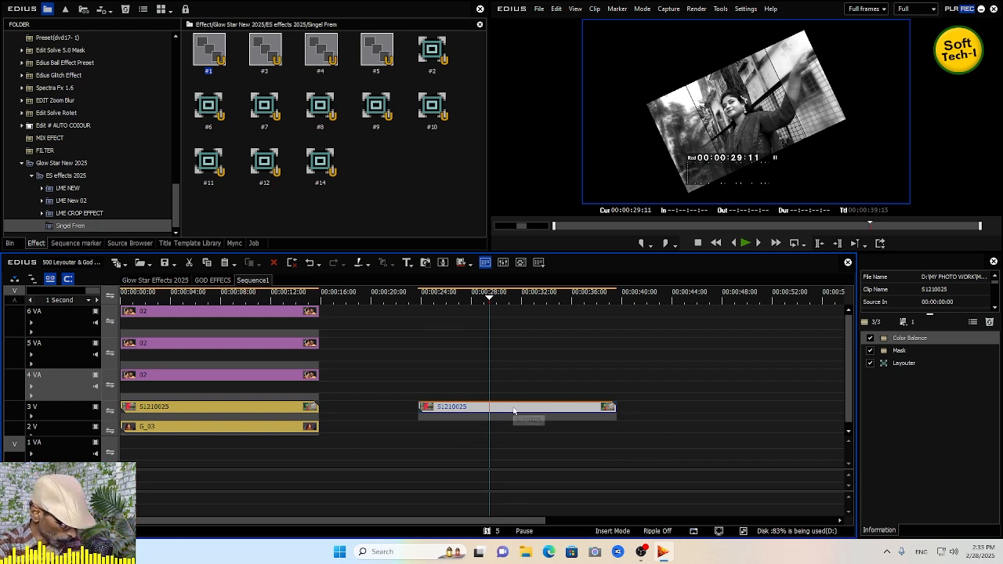
key("ctrl+z")
left_click_drag(266, 56, 392, 187)
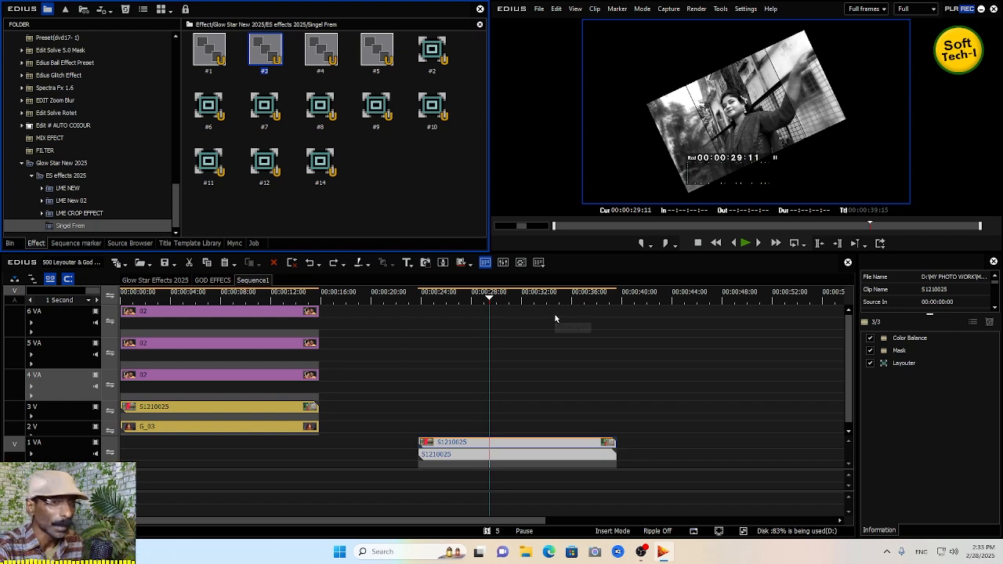
key("ctrl+z")
key("ctrl+y")
left_click(418, 300)
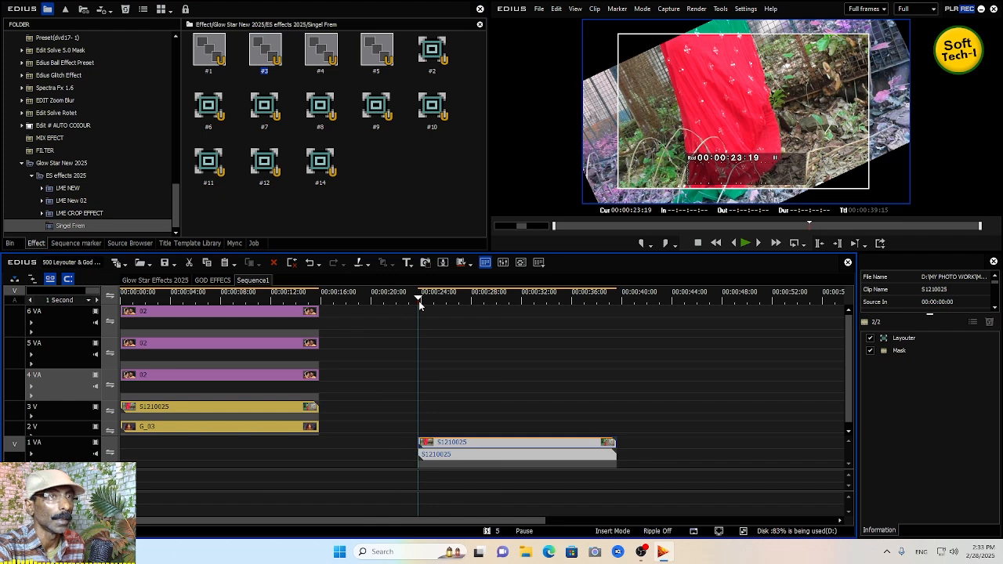
key("space")
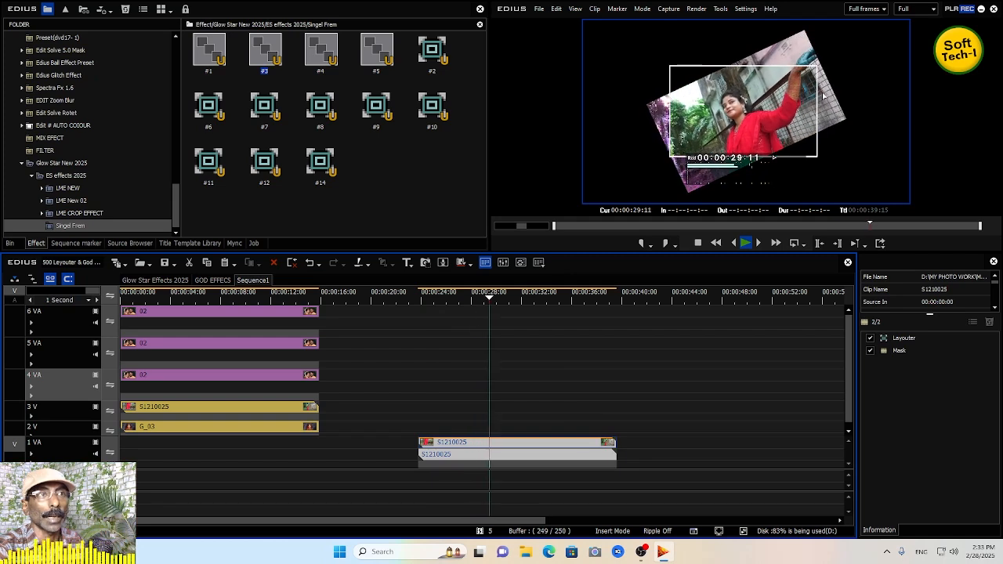
key("space")
key("ctrl+z")
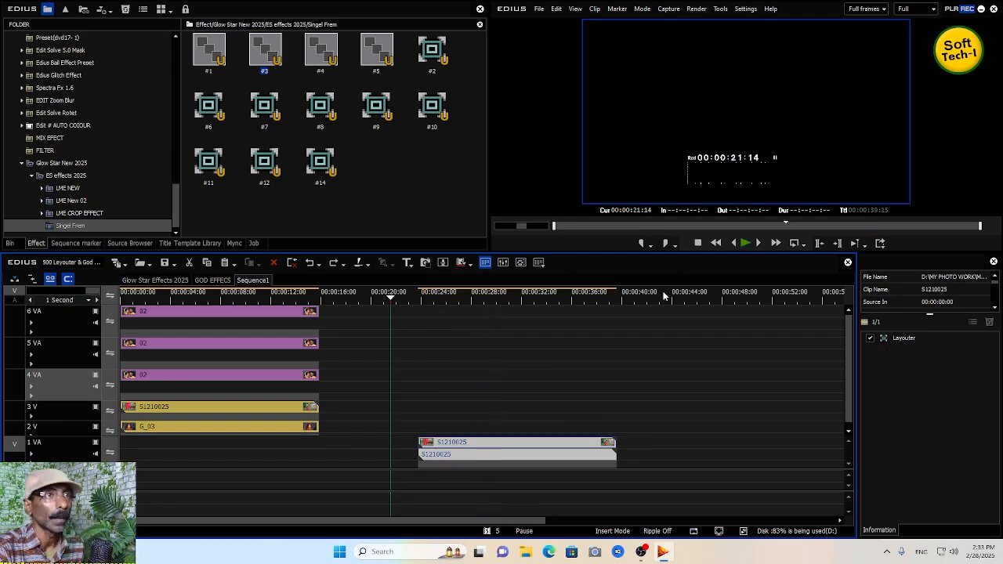
- Try the Singel Frem #4 preset on the 1 VA clip and preview it from the clip start
left_click(321, 51)
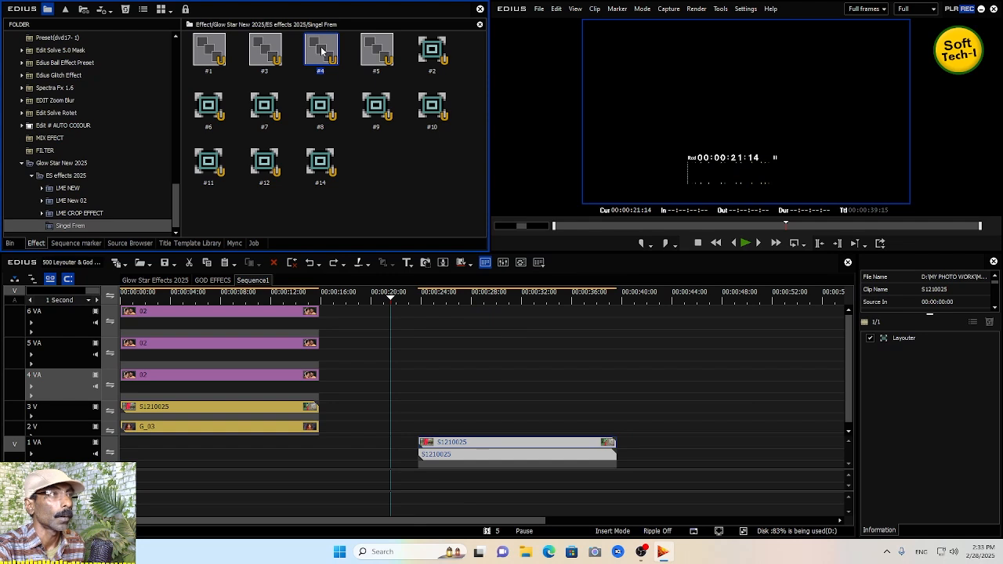
left_click_drag(519, 426, 517, 445)
left_click(416, 301)
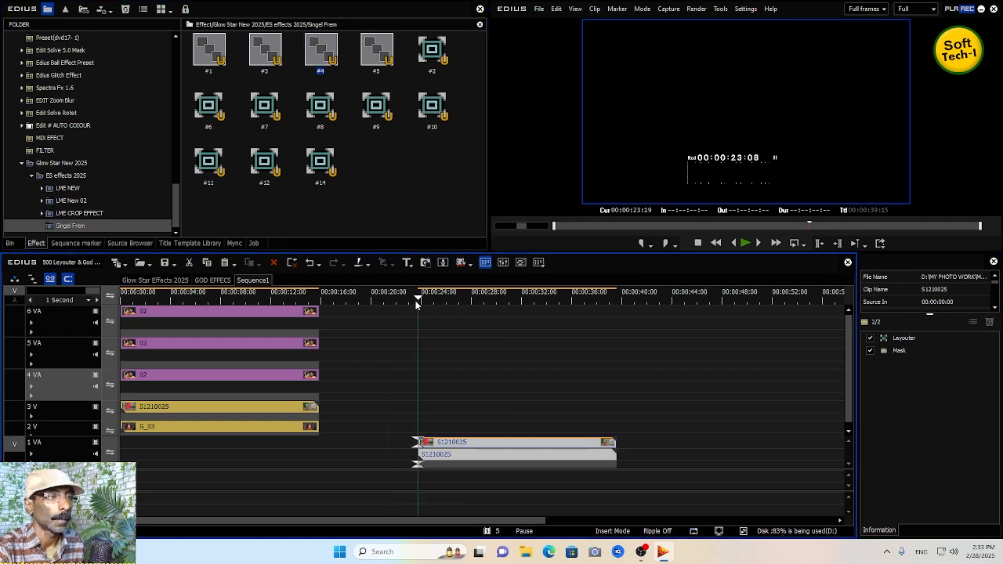
key("space")
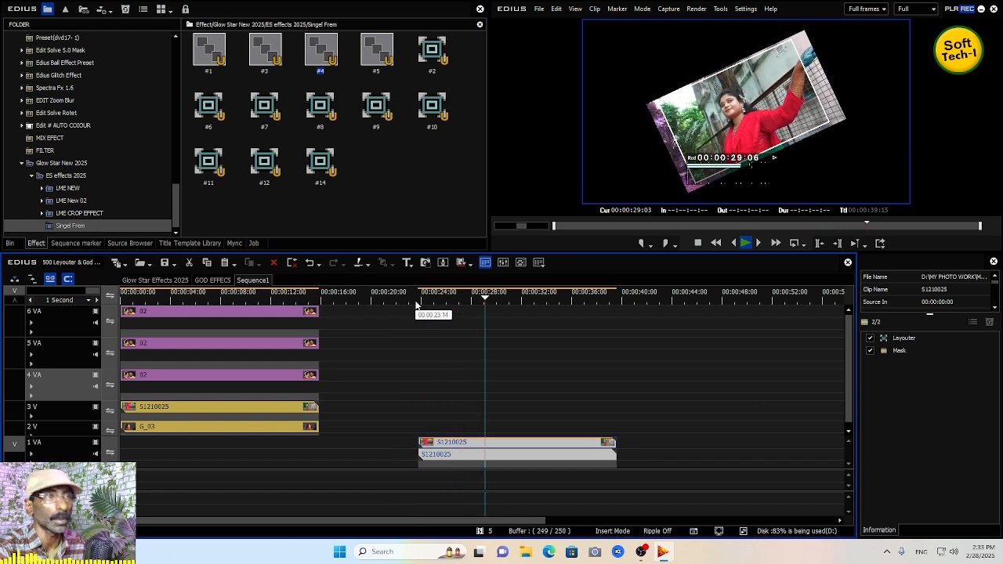
key("space")
left_click(416, 305)
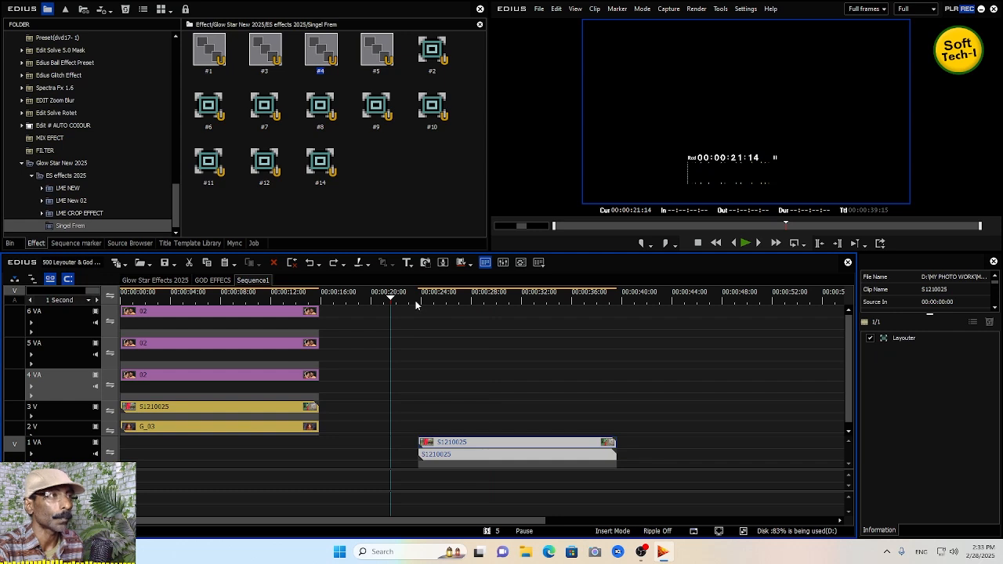
- Try the Singel Frem #5 preset on the 1 VA clip, preview it, and undo it
left_click_drag(381, 54, 493, 442)
left_click(410, 301)
key("space")
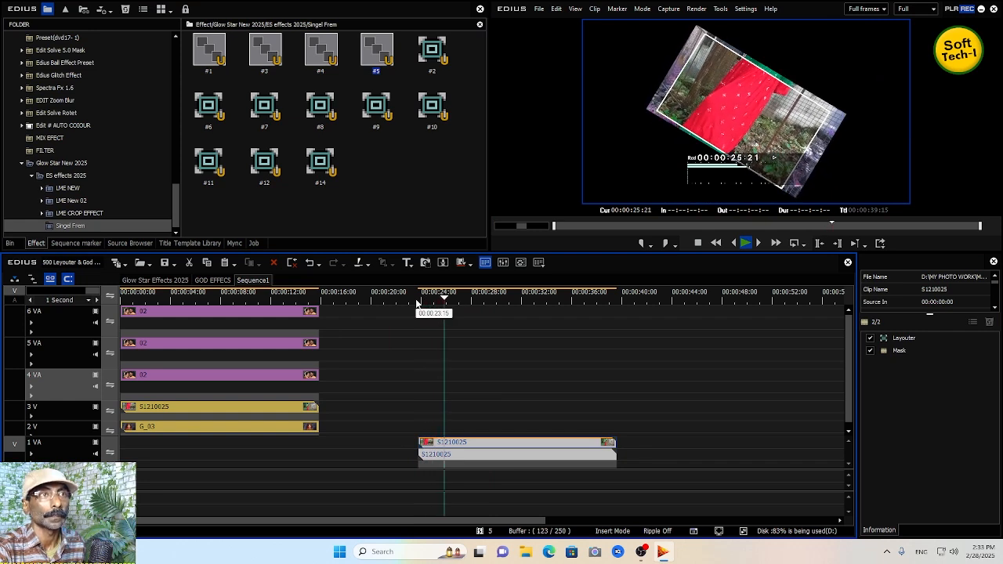
key("space")
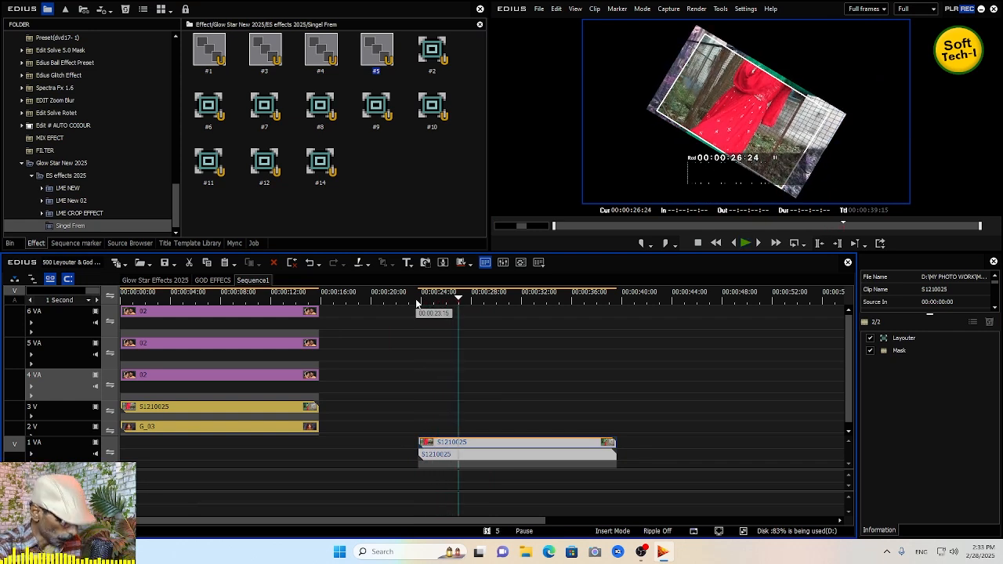
key("ctrl+z")
- Try the Singel Frem #9 preset on the 1 VA clip, preview it, and undo it
left_click(373, 110)
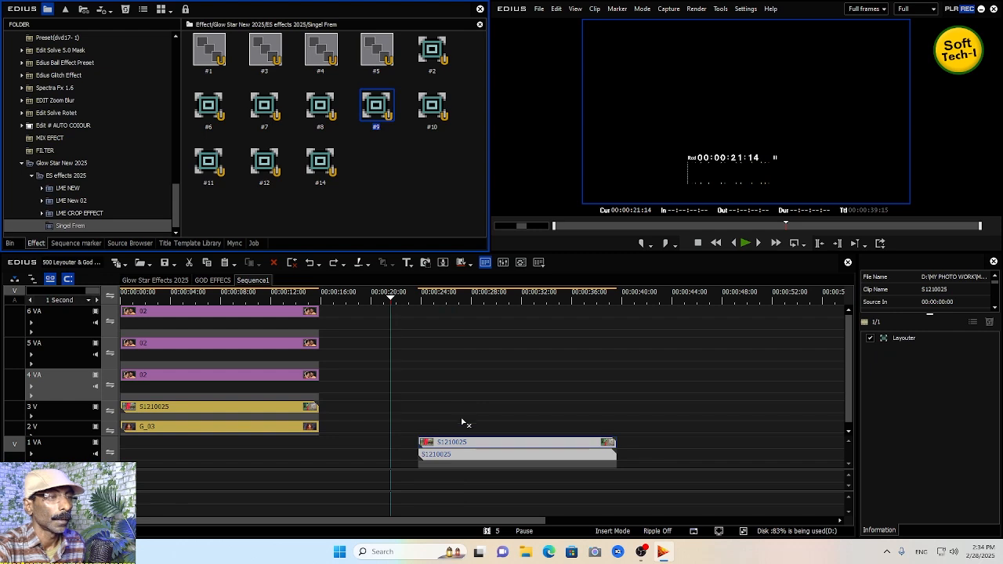
left_click(409, 302)
key("space")
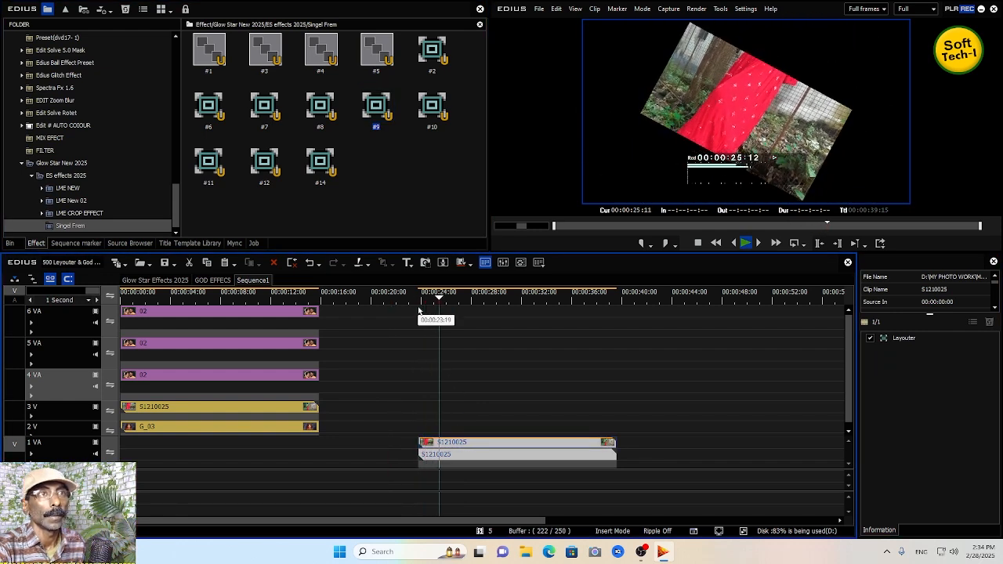
key("space")
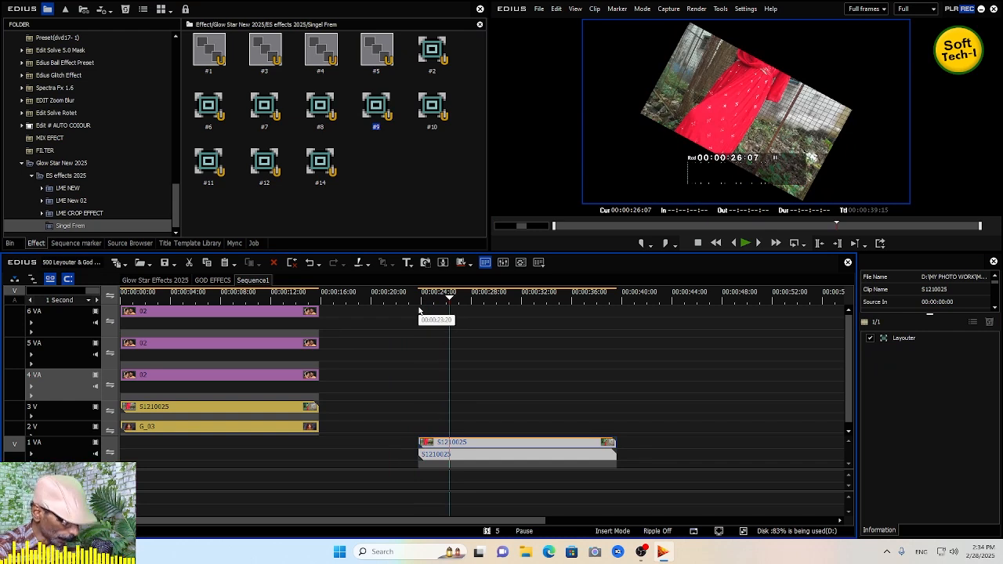
key("ctrl+z")
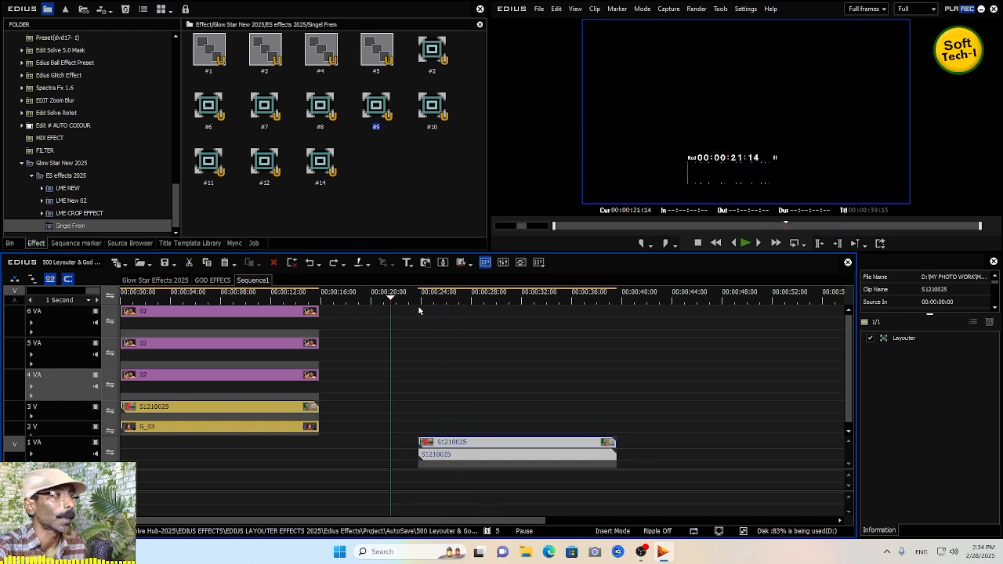
- Browse the LME NEW subfolders 010 and 011, then collapse the Glow Star New 2025 folder
left_click(70, 226)
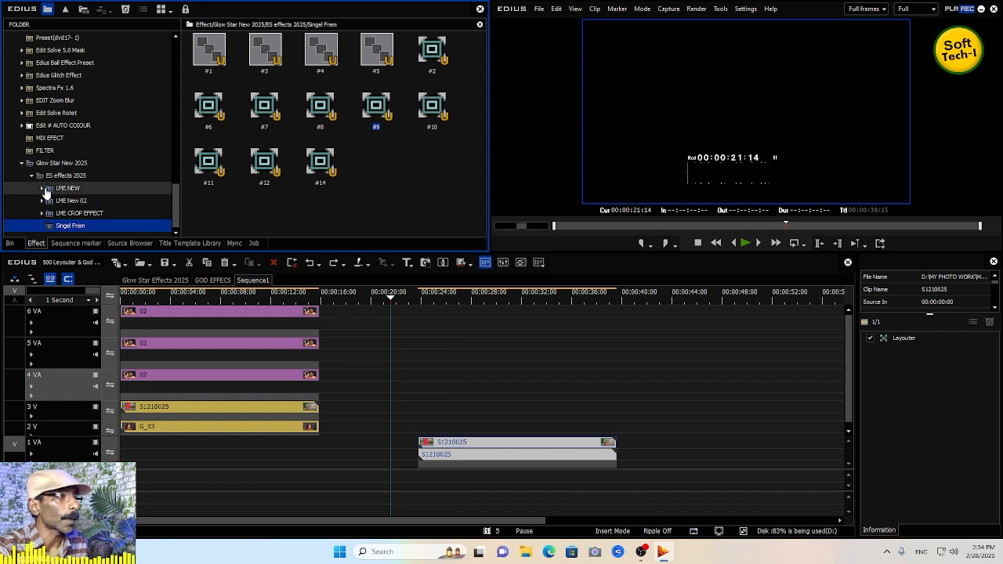
left_click(44, 188)
left_click(70, 128)
left_click(69, 149)
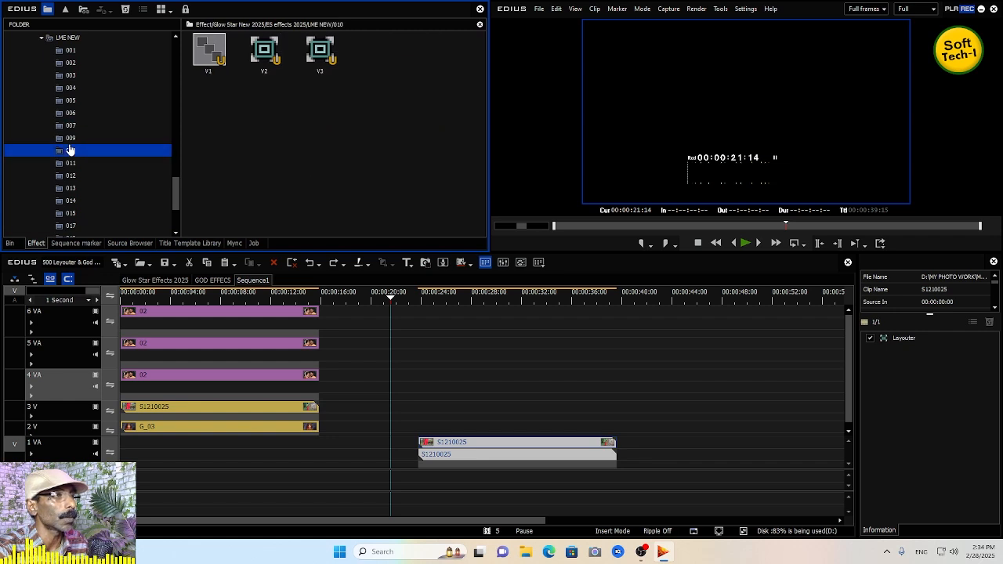
left_click(69, 163)
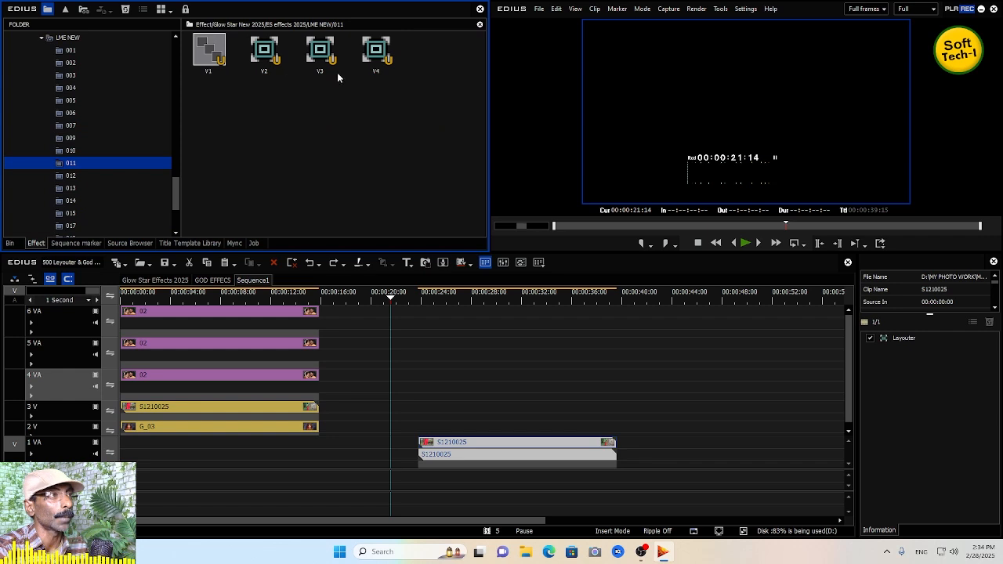
left_click_drag(175, 199, 182, 176)
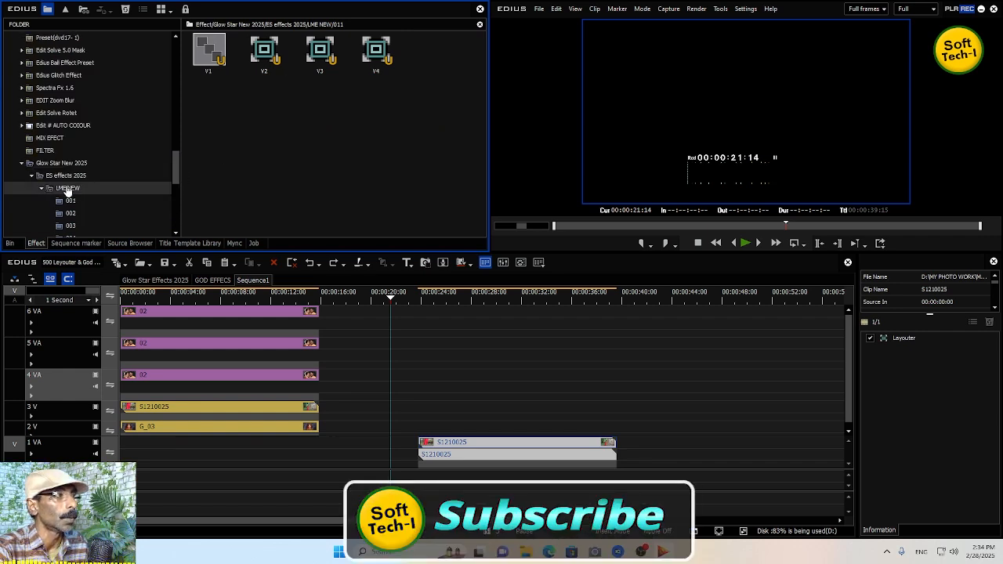
left_click(21, 164)
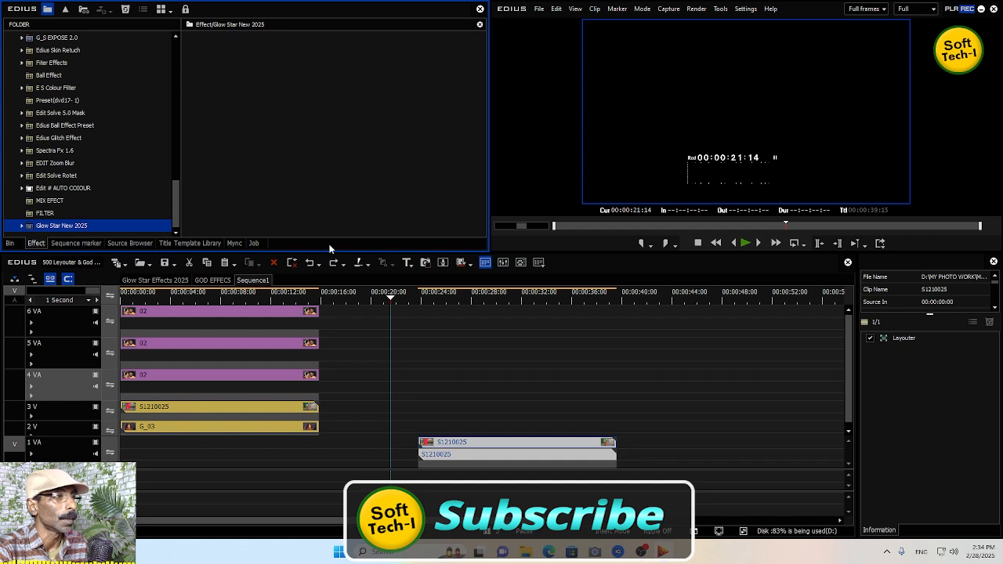
- Move the 1 VA clip back to the start of the timeline
left_click(452, 452)
left_click_drag(457, 452, 165, 456)
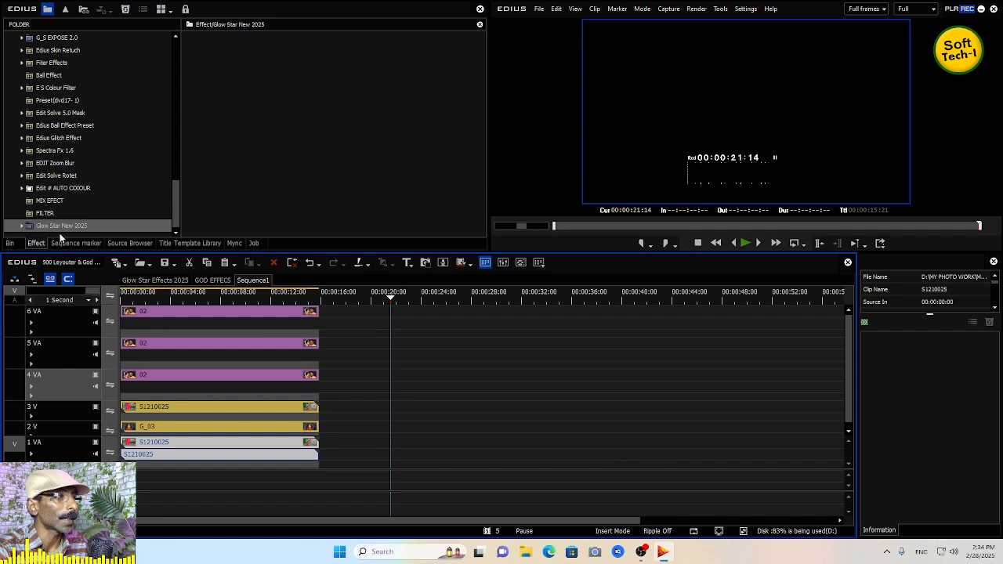
- In the Glow Star Effects 2025 sequence, copy the stacked 2 V to 4 V clips at about 00:16:42
left_click(173, 282)
left_click(161, 301)
left_click(168, 301)
left_click_drag(167, 302, 542, 305)
key("space")
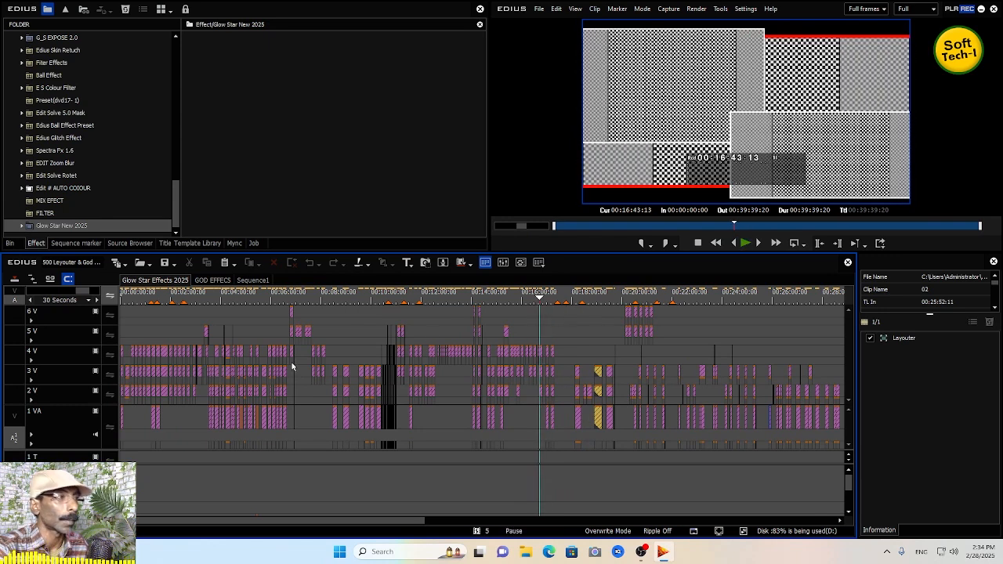
left_click(31, 301)
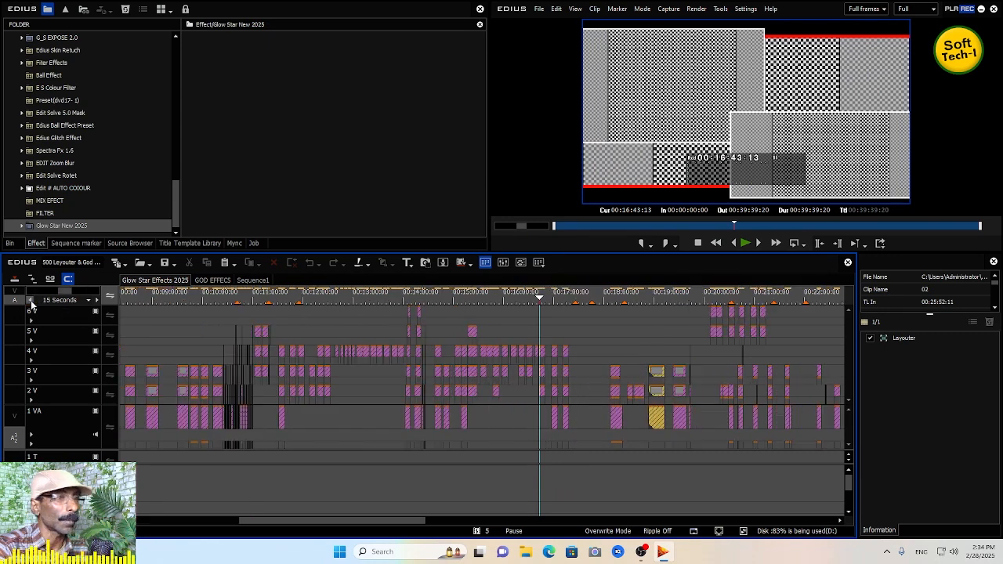
left_click(32, 302)
left_click(32, 301)
left_click(31, 301)
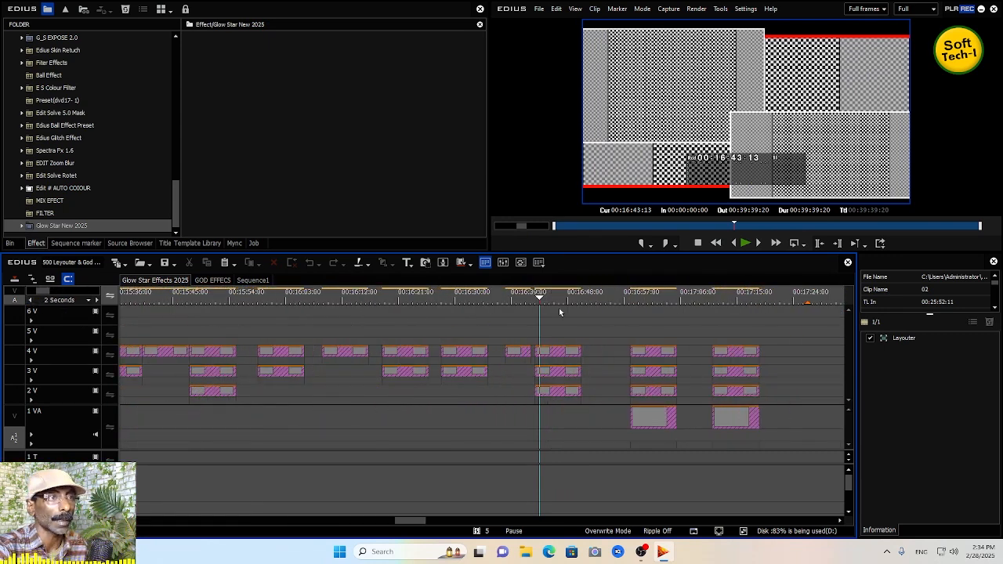
left_click_drag(540, 300, 569, 305)
left_click(536, 297)
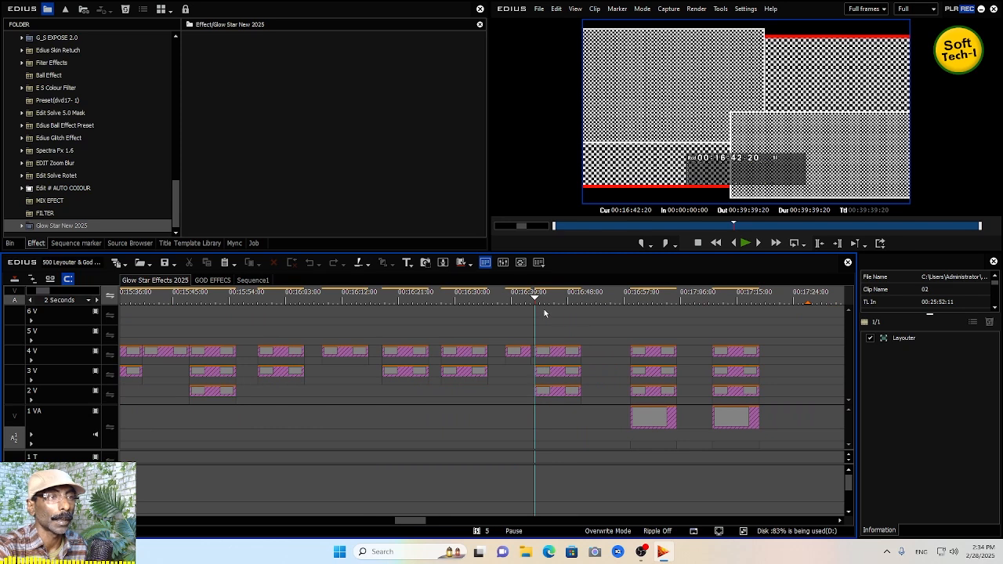
left_click_drag(561, 329, 571, 400)
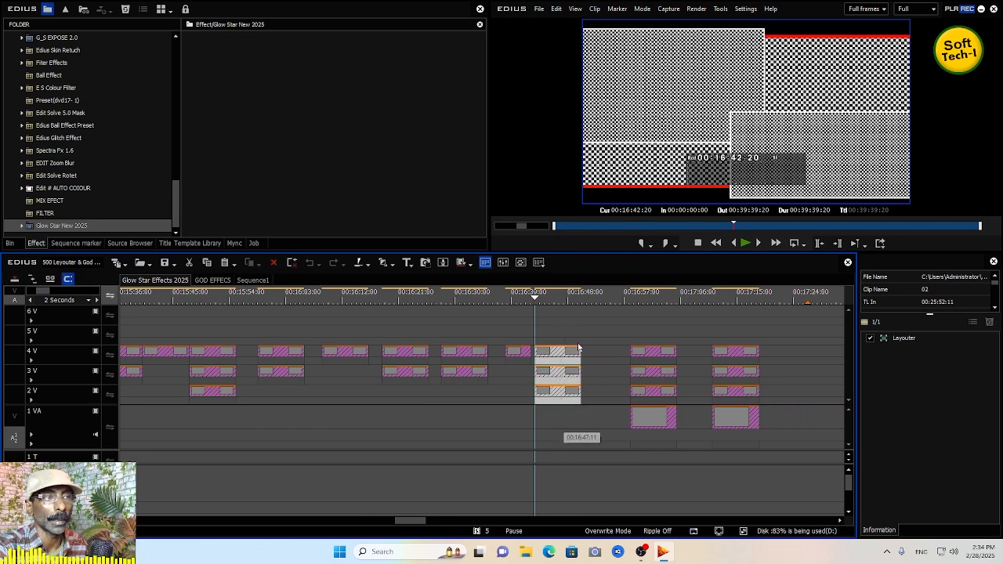
right_click(569, 362)
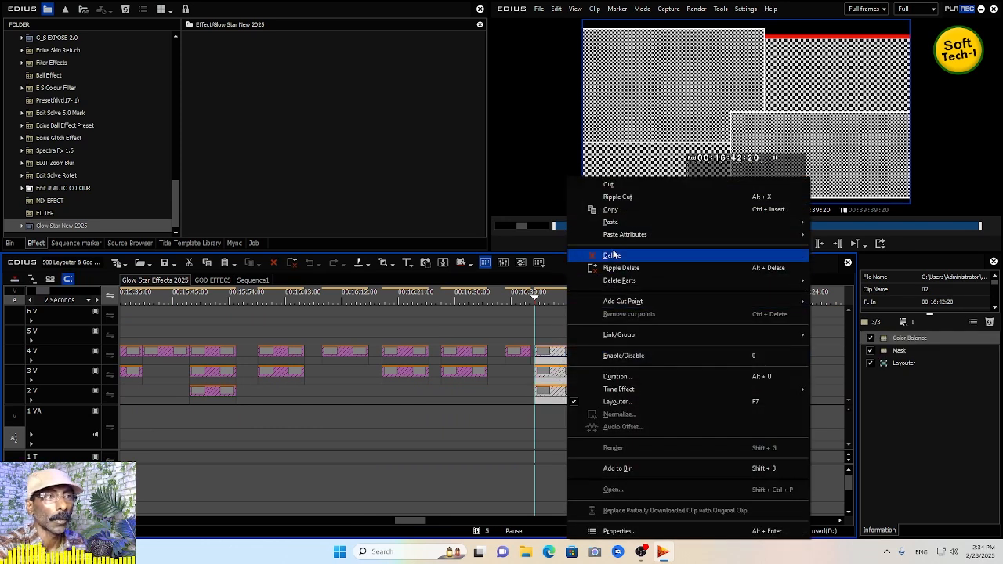
left_click(610, 210)
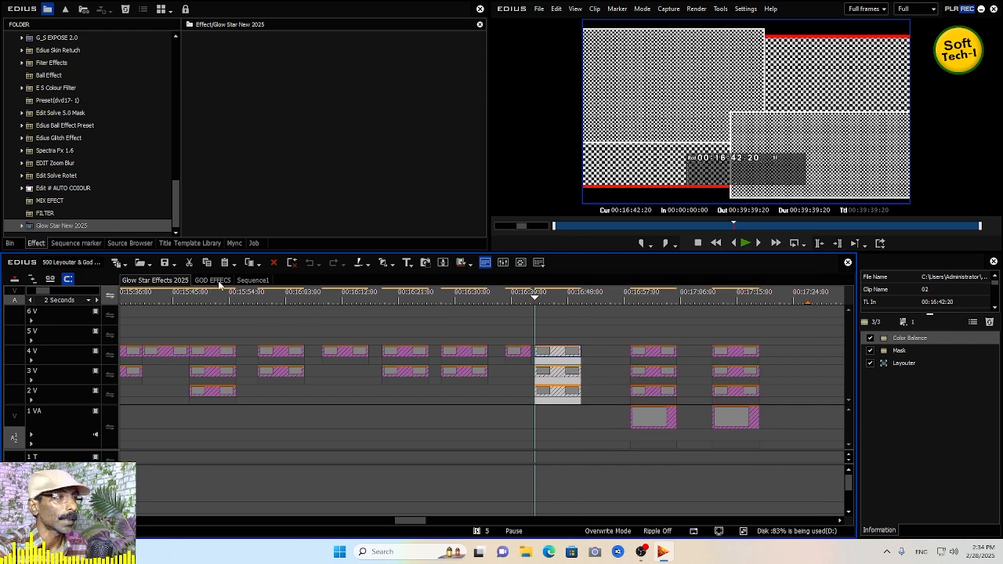
- Paste the copied clips into Sequence1 at about 00:00:21 and move the 1 VA clip under them
left_click(252, 280)
left_click_drag(384, 299, 394, 302)
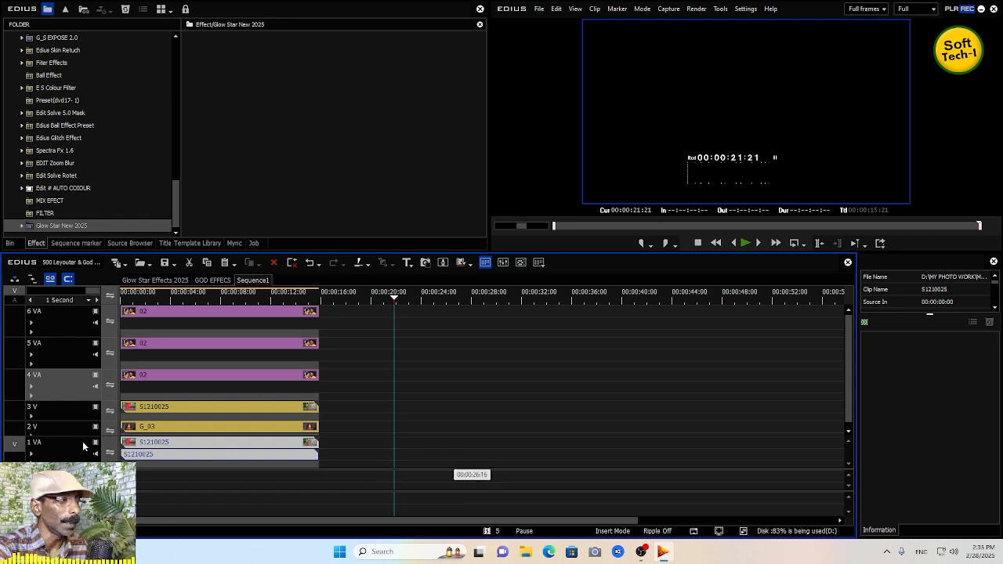
left_click(478, 433)
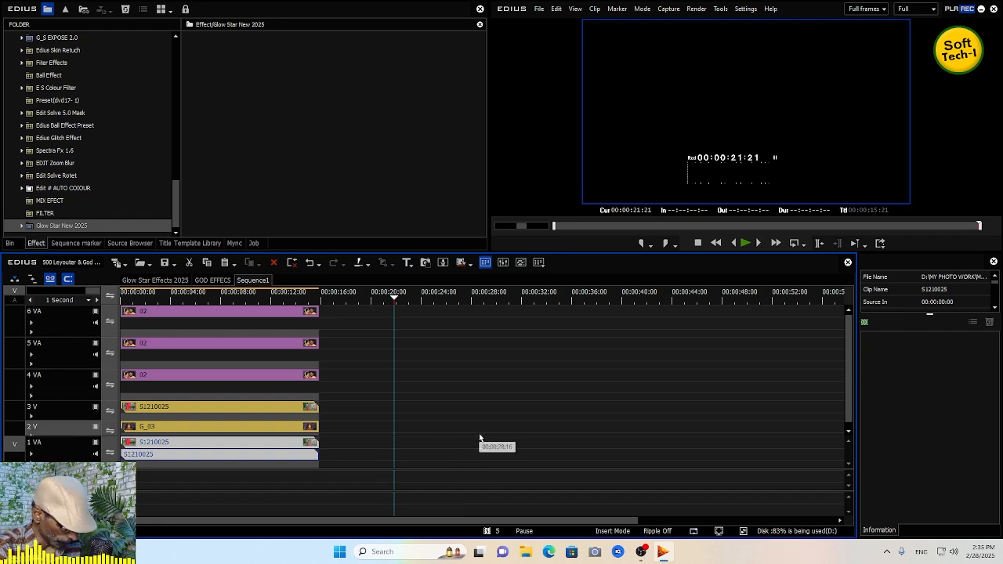
key("ctrl+v")
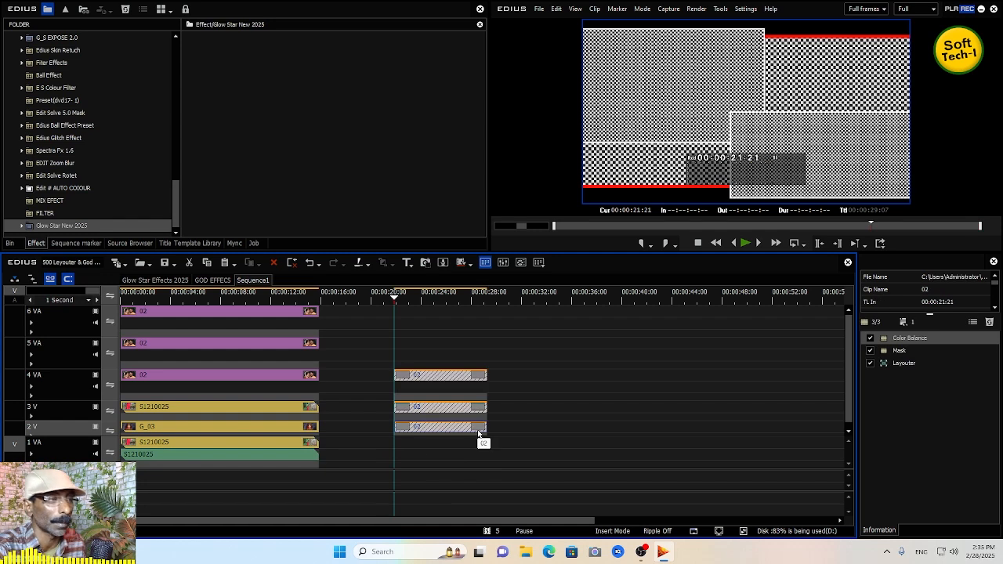
left_click(246, 445)
left_click_drag(246, 445, 505, 460)
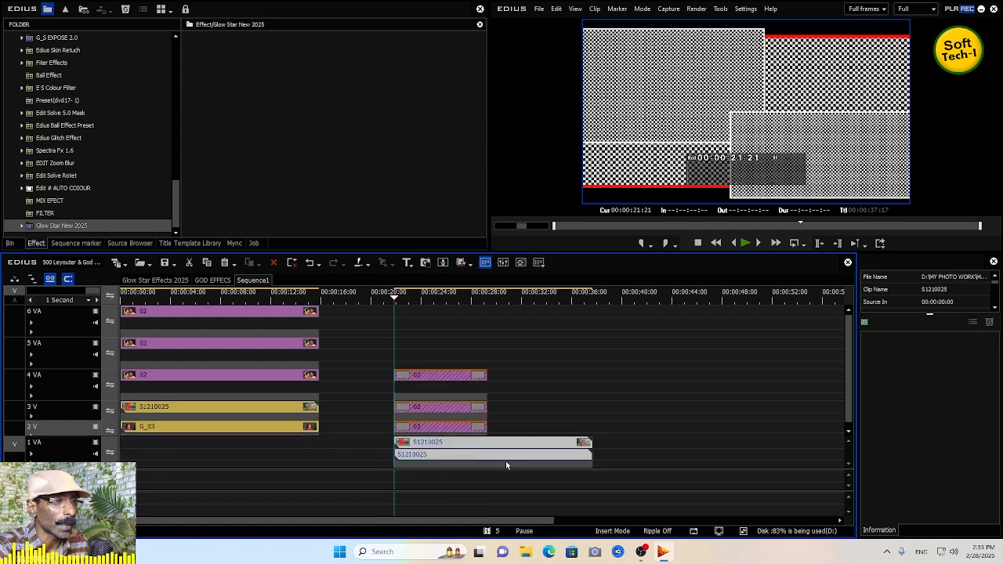
- Split the 1 VA clip at about 00:00:29 and move the remaining part to about 00:00:48
left_click(425, 452)
left_click_drag(497, 299, 487, 300)
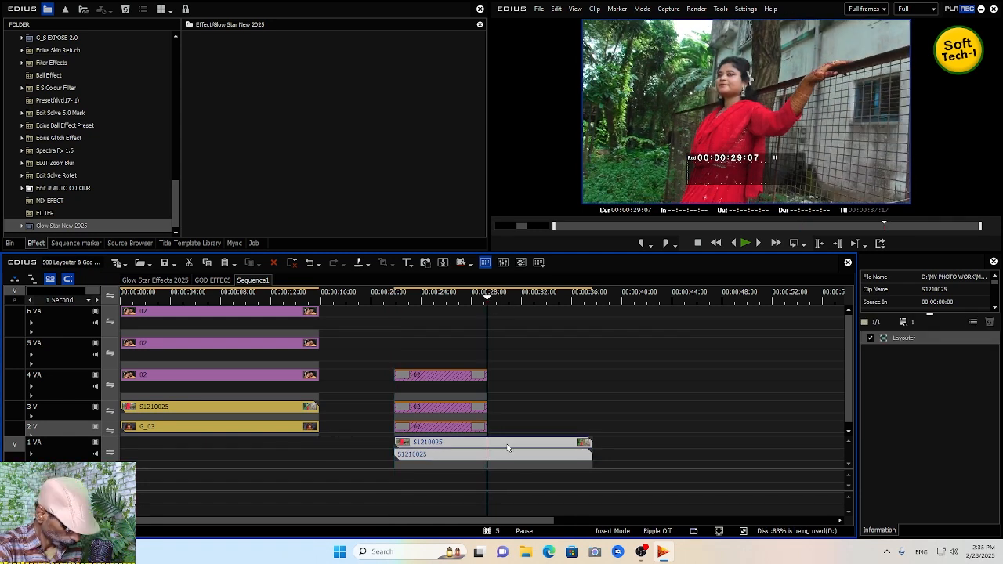
key("c")
left_click(462, 450)
left_click_drag(517, 449, 759, 449)
mouse_move(475, 452)
left_mouse_down()
mouse_move(475, 481)
mouse_move(458, 445)
left_mouse_up()
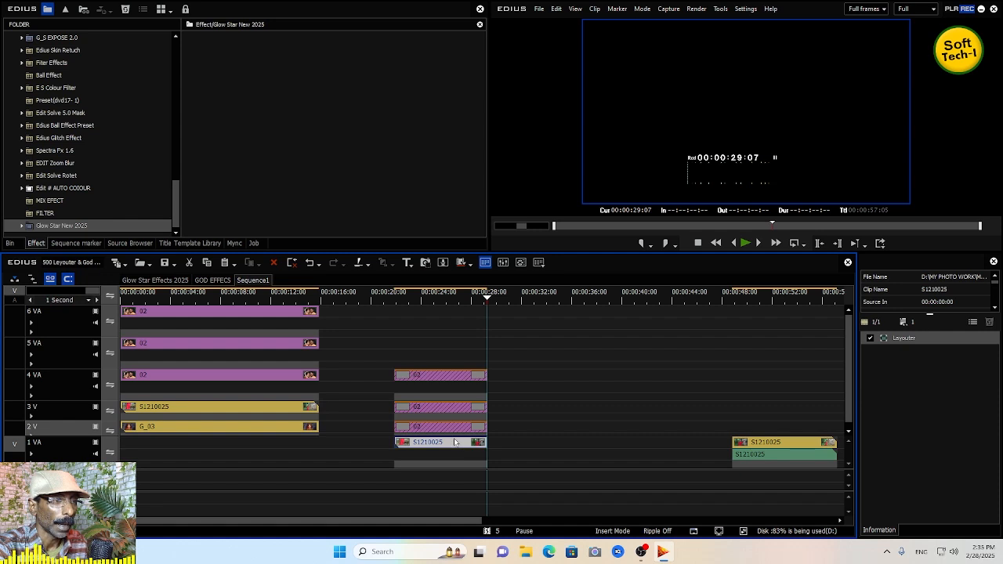
- Copy the Color Balance, Mask and Layouter effects from the 2 V clip onto the 1 VA clip at 00:00:21
left_click(444, 428)
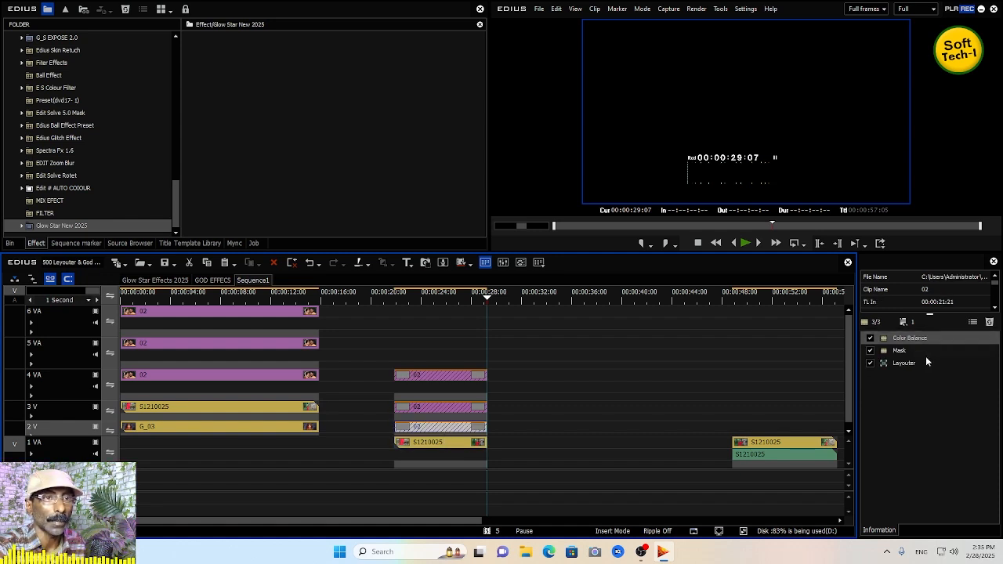
left_click_drag(899, 340, 678, 374)
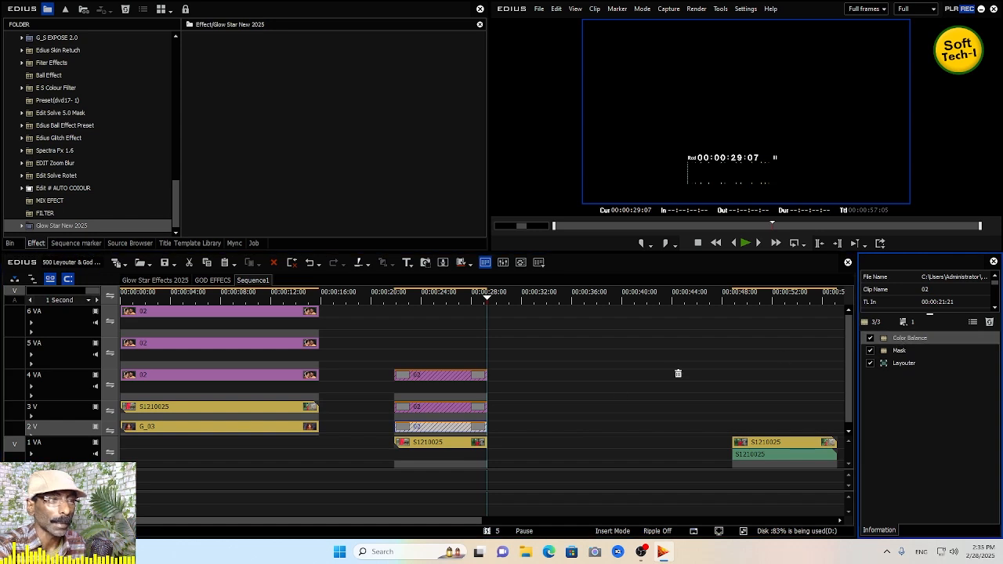
left_click_drag(491, 447, 481, 448)
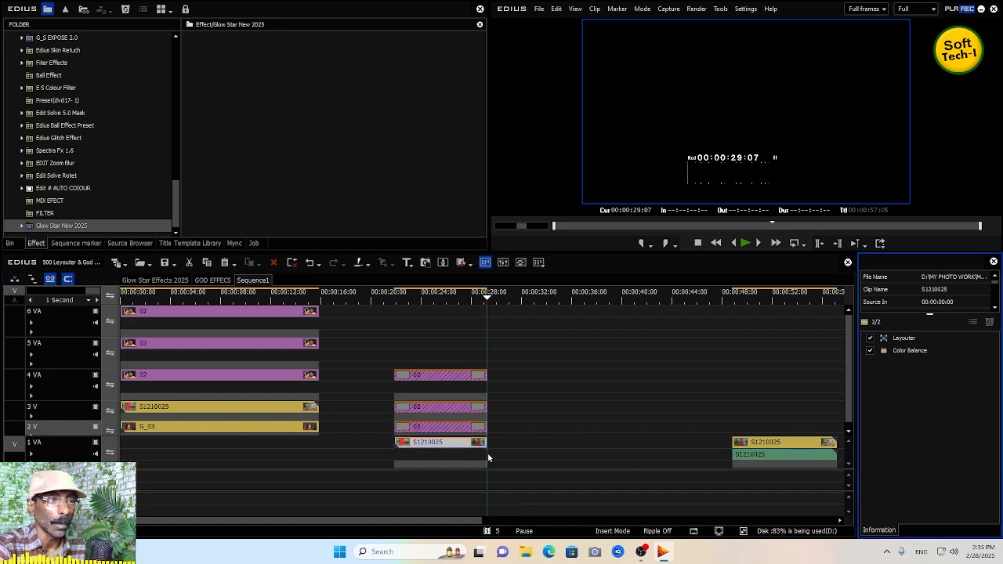
left_click(459, 430)
left_click_drag(896, 354, 477, 450)
left_click(466, 427)
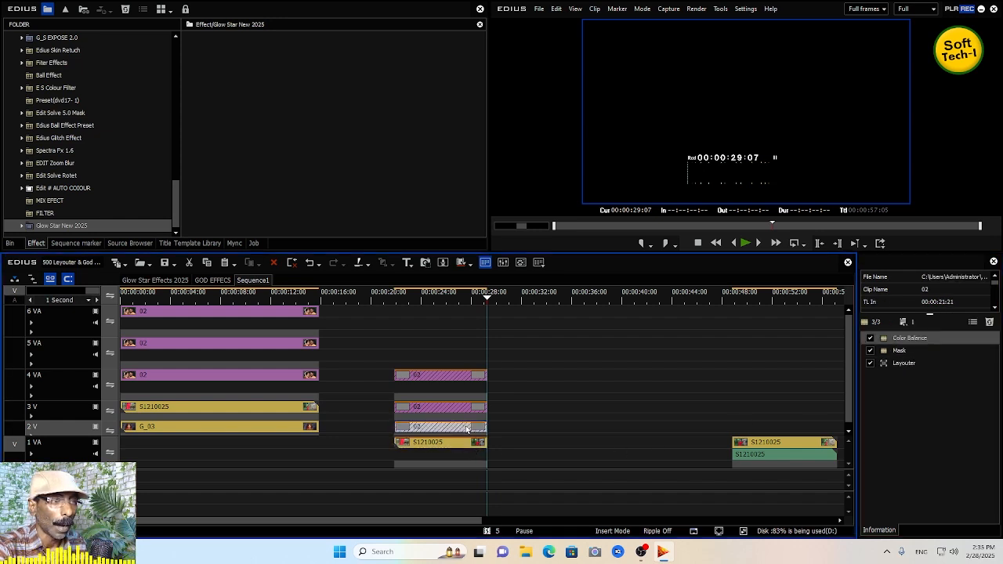
left_click_drag(901, 363, 475, 444)
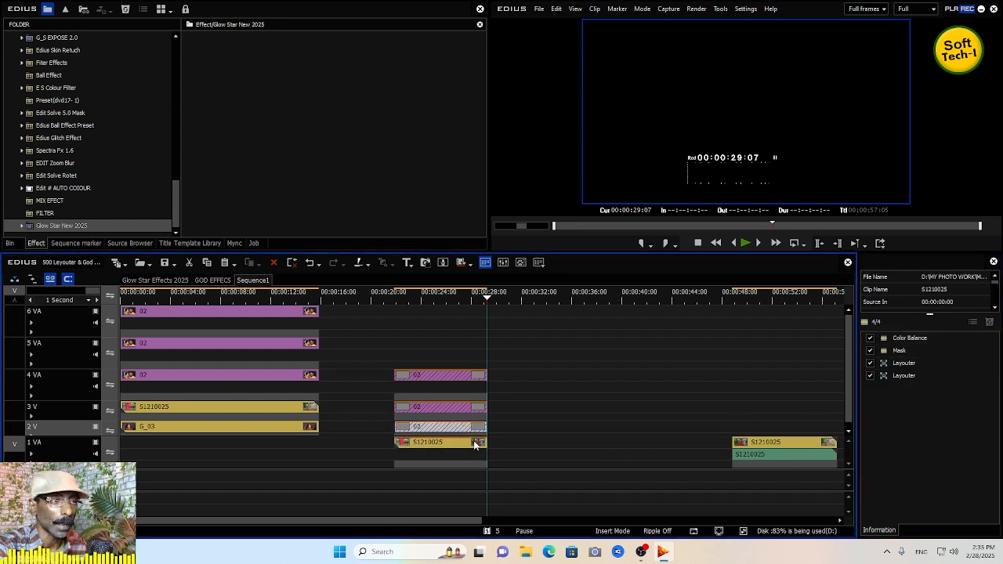
- Delete the 2 V clip at 00:00:21 and move the 3 V clip down onto track 2 V
left_click(473, 428)
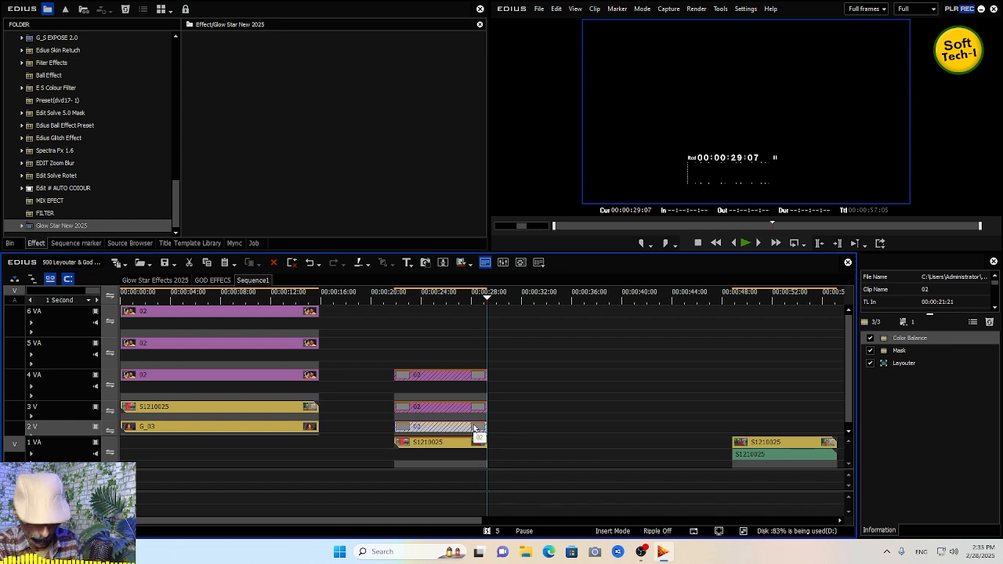
key("Delete")
left_click_drag(454, 409, 460, 429)
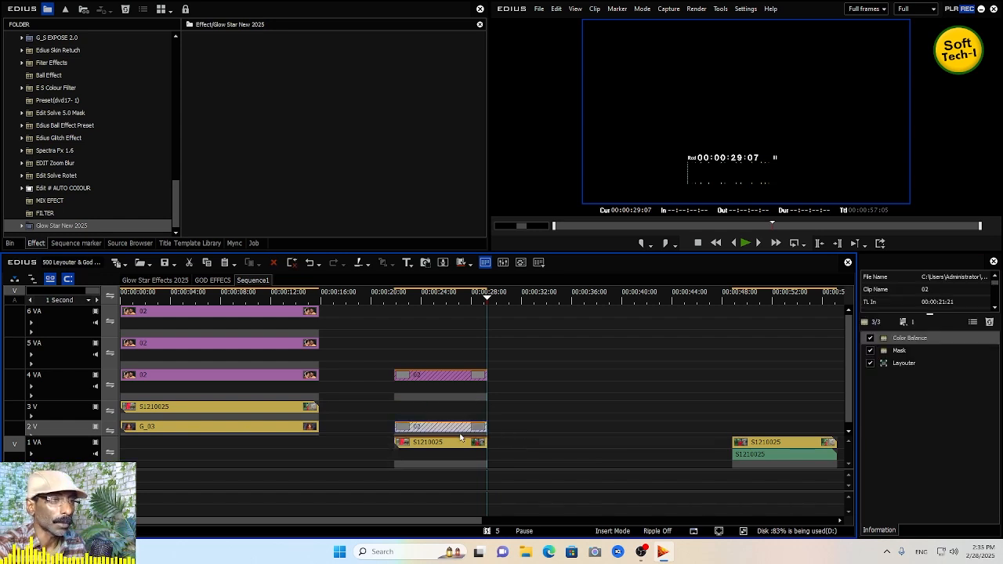
- Move the 02 clip from the start of 6 VA to track 3 V at 00:00:21 and trim its end to about 00:00:28
left_click(774, 446)
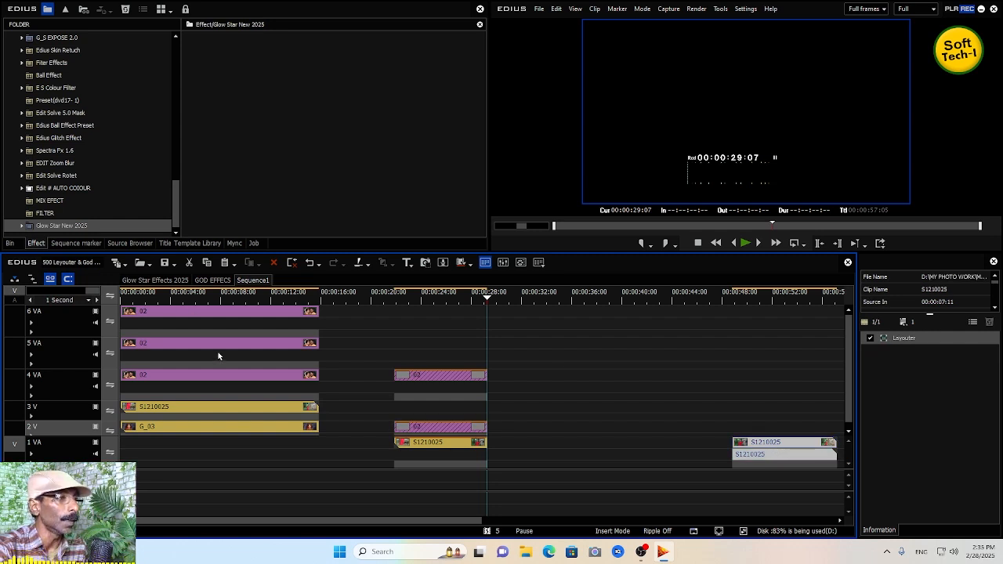
left_click_drag(186, 314, 455, 413)
left_click_drag(596, 417, 486, 416)
- Copy Color Balance and Mask from the 2 V clip onto the new 02 clip, then delete the old 2 V clip
left_click_drag(911, 339, 484, 413)
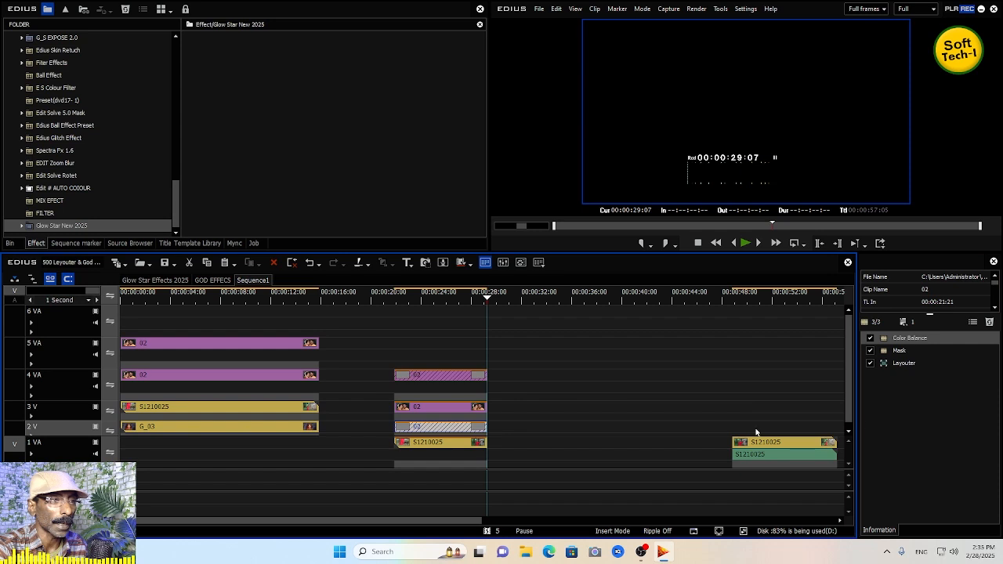
left_click_drag(902, 352, 473, 412)
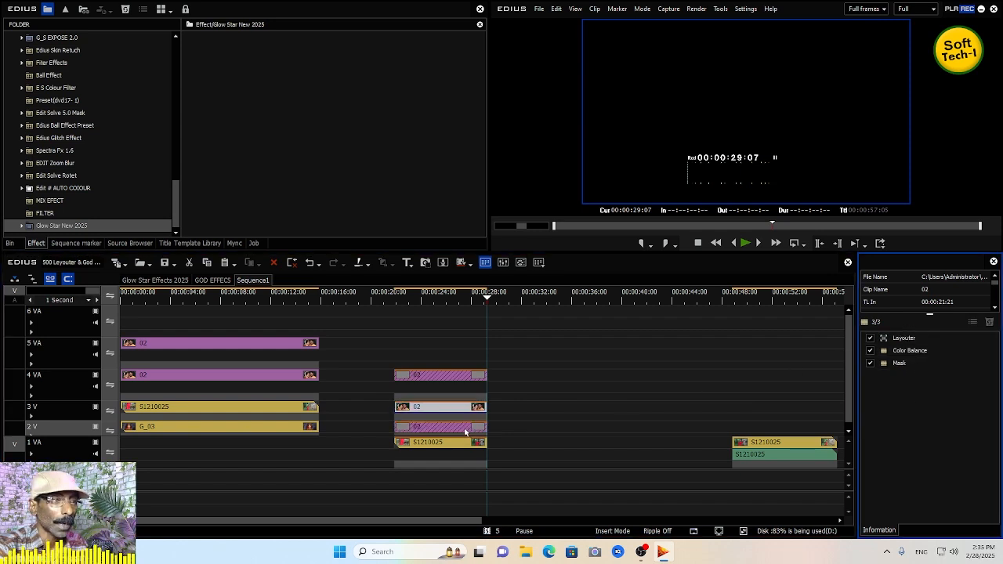
left_click(466, 429)
left_click_drag(904, 369, 474, 423)
left_click(458, 429)
key("Delete")
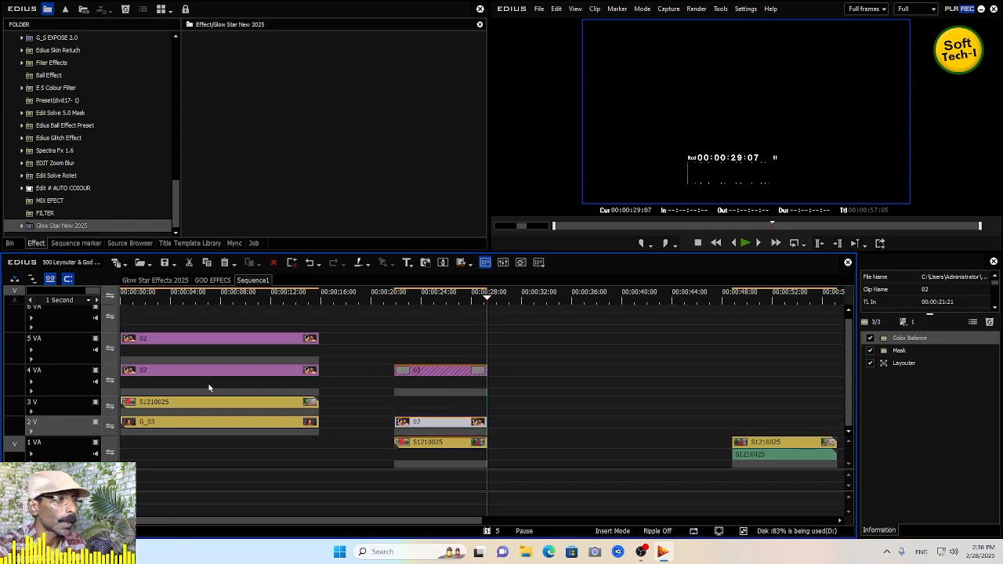
- Move the G_03 clip from the start of 2 V to track 3 V at 00:00:21 and trim it to about 00:00:28
left_click_drag(168, 429, 429, 415)
left_click_drag(582, 409, 486, 412)
- Copy the Color Balance and Mask effects from the 4 VA clip onto the G_03 clip, then delete the 4 VA clip
left_click(460, 376)
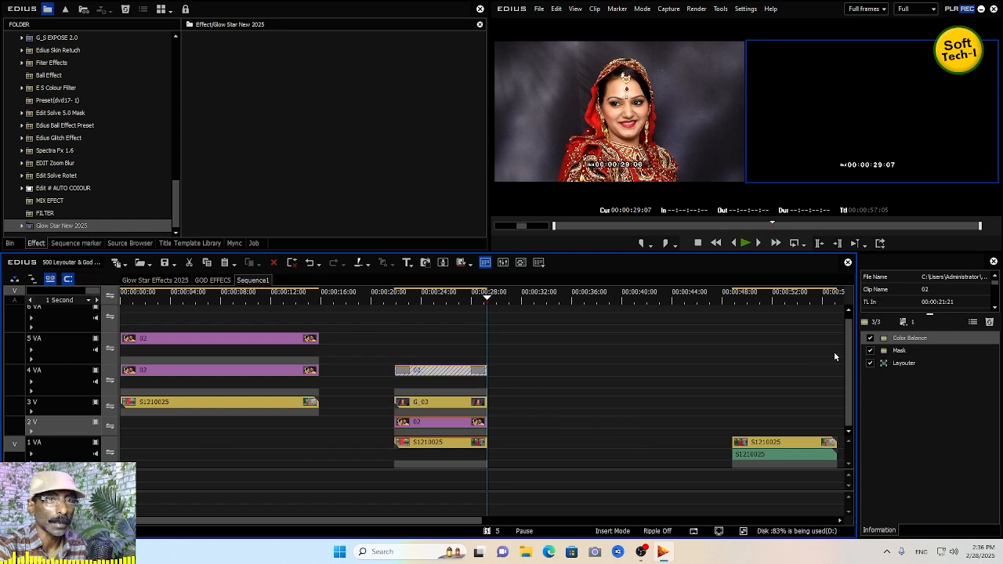
left_click(441, 406)
left_click(458, 374)
left_click_drag(901, 350, 475, 402)
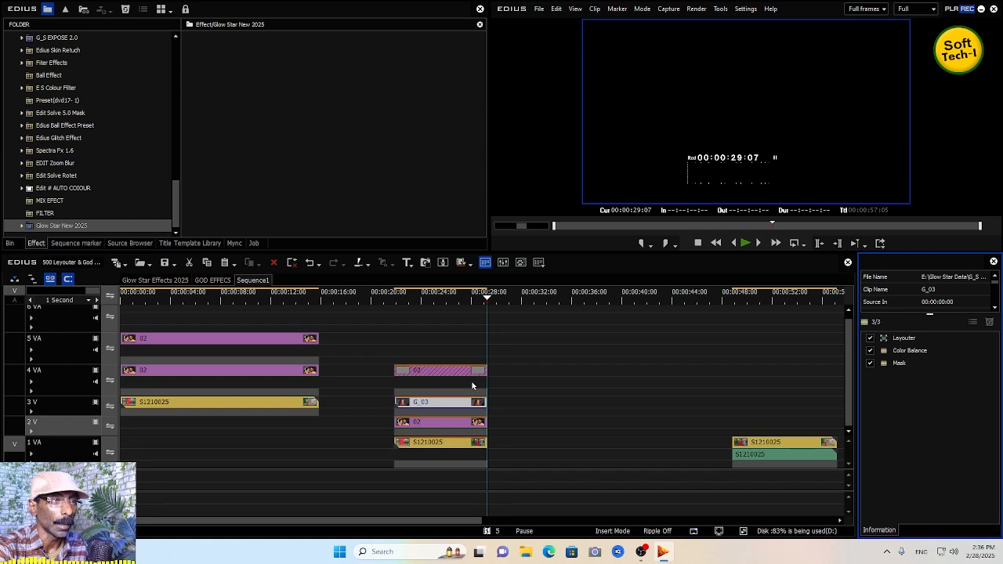
left_click(468, 372)
left_click_drag(908, 367, 479, 406)
key("Delete")
- Play from 00:00:21 and disable Color Balance on the 02 clip on 2 V and the G_03 clip on 3 V
left_click_drag(424, 301, 397, 312)
key("space")
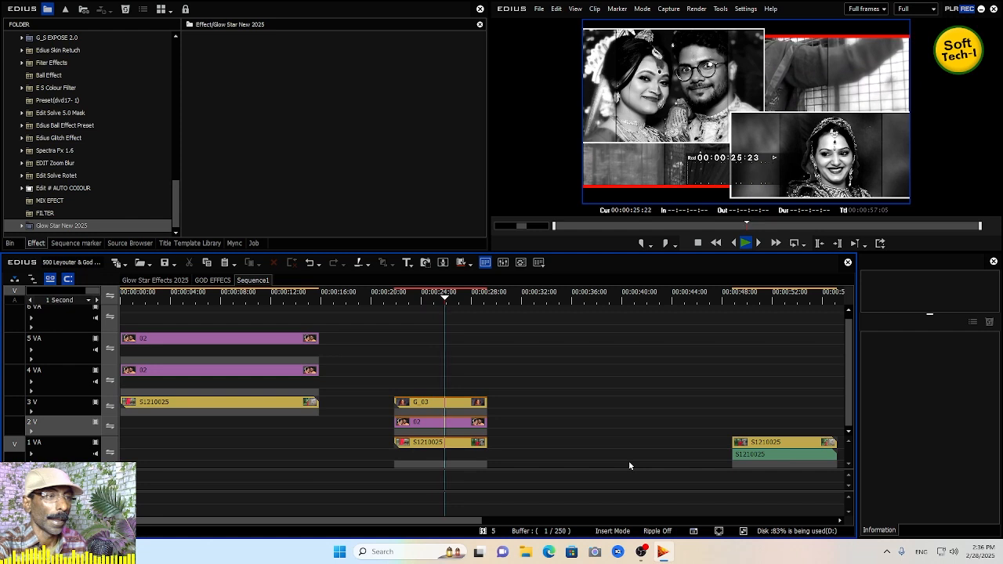
left_click(420, 304)
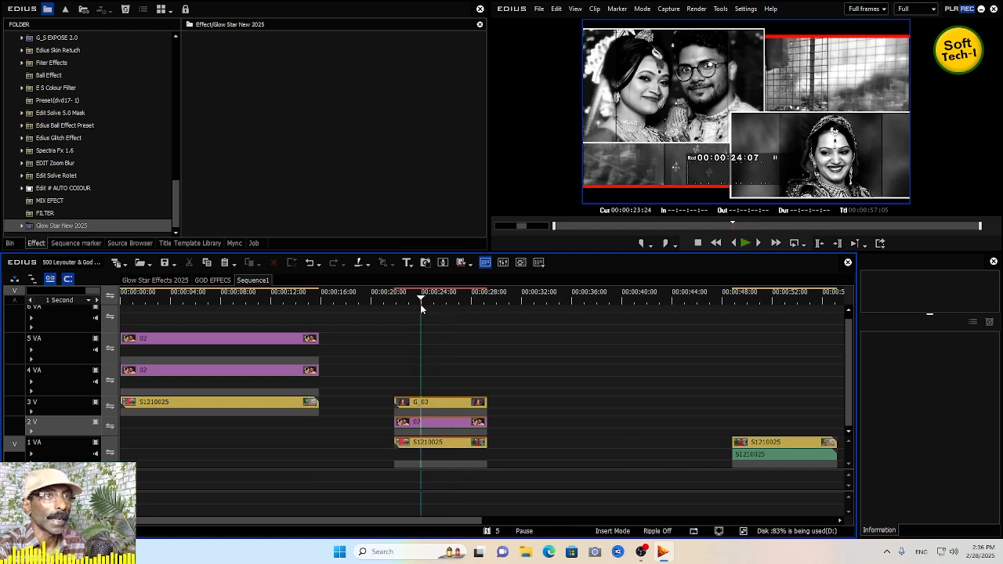
left_click(438, 424)
left_click(871, 338)
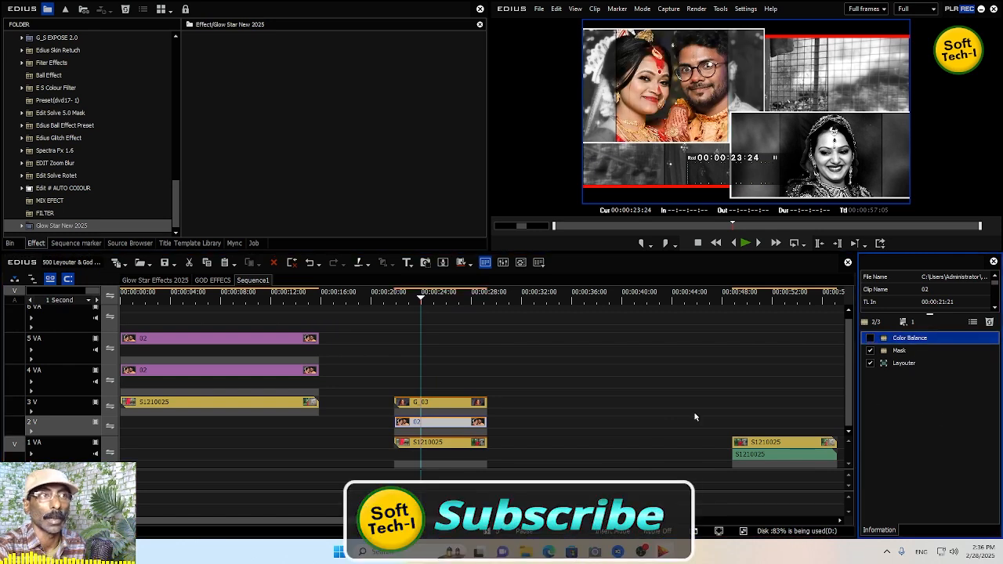
left_click(462, 404)
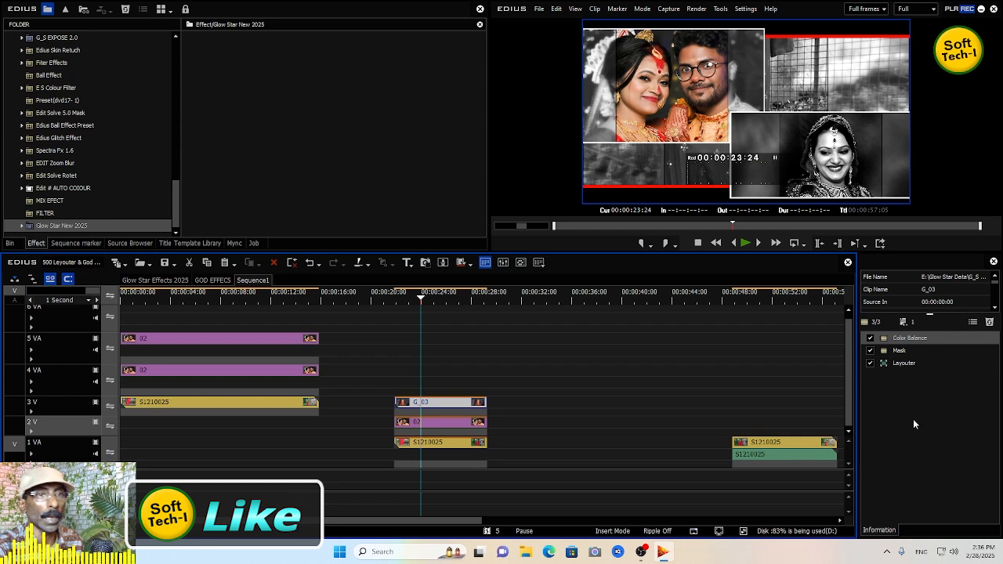
left_click(870, 337)
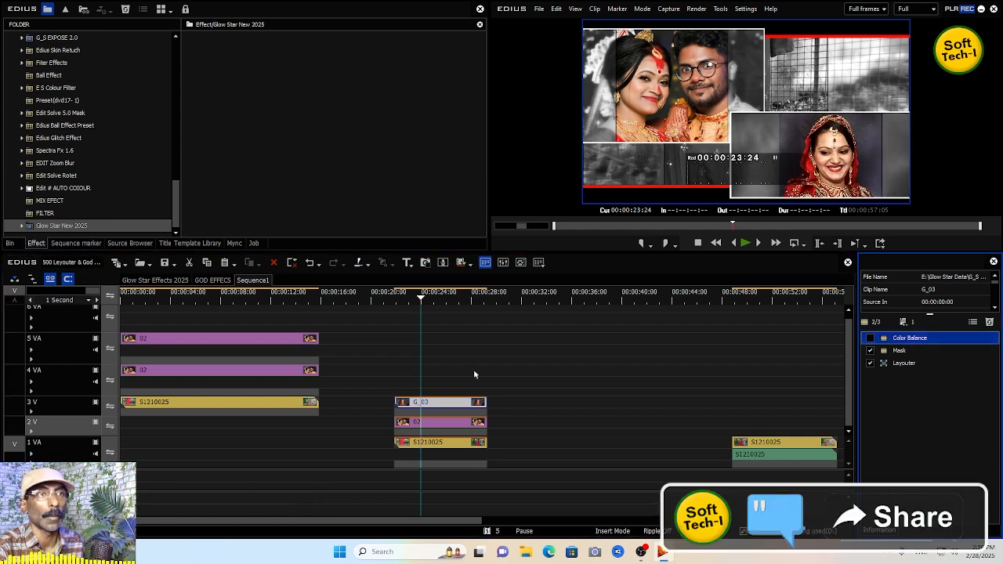
- Play back the layered section from 00:00:21 to review the result
left_click_drag(421, 302, 393, 304)
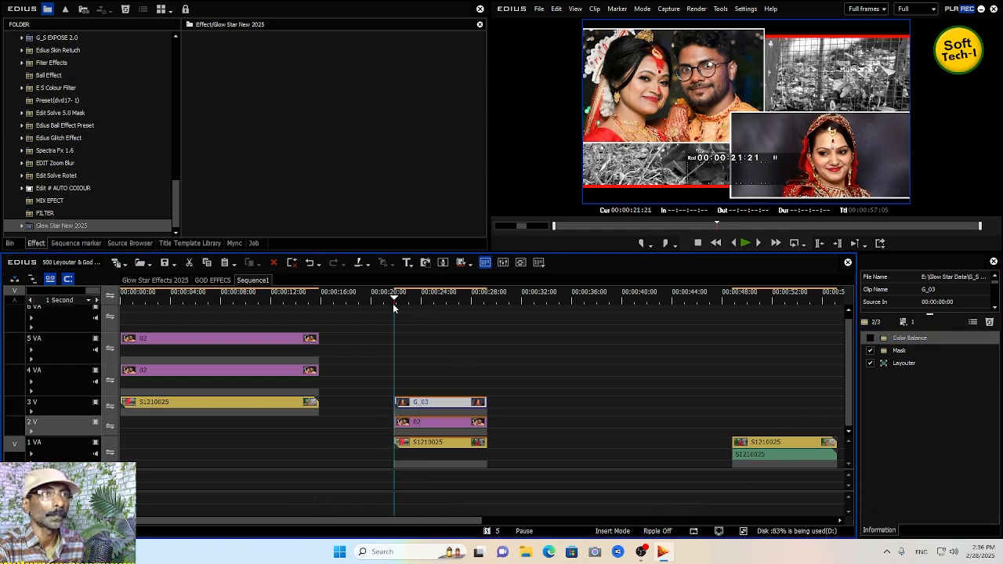
key("space")
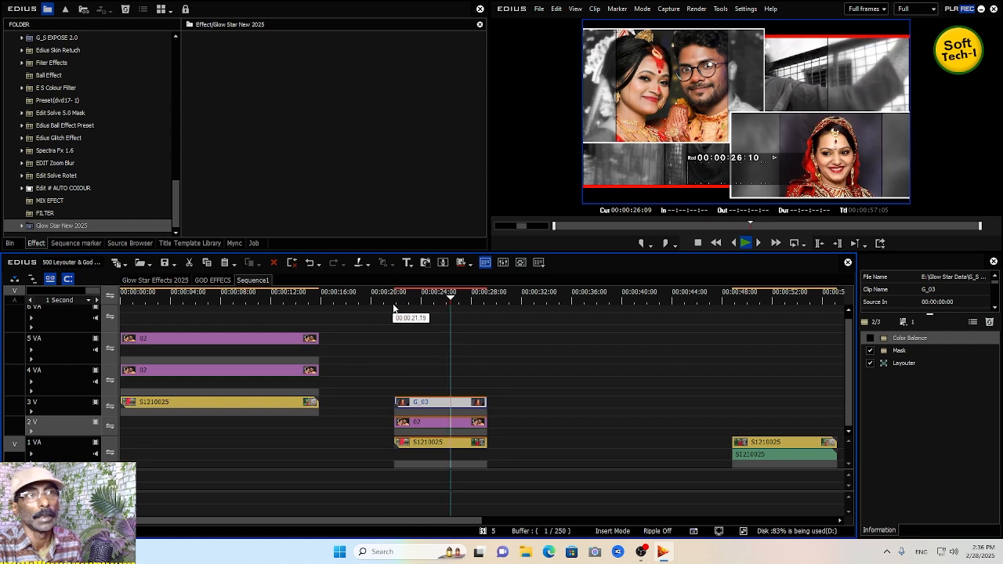
key("space")
- Copy the stacked clips at about 00:18:12 in the Glow Star Effects 2025 sequence and paste them into Sequence1 at 00:00:33
left_click(170, 280)
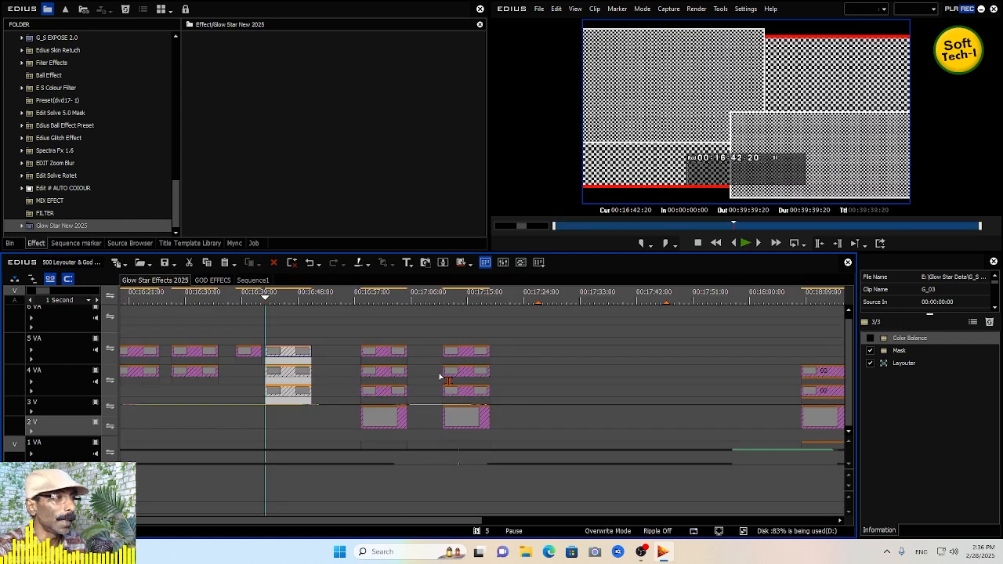
left_click(384, 299)
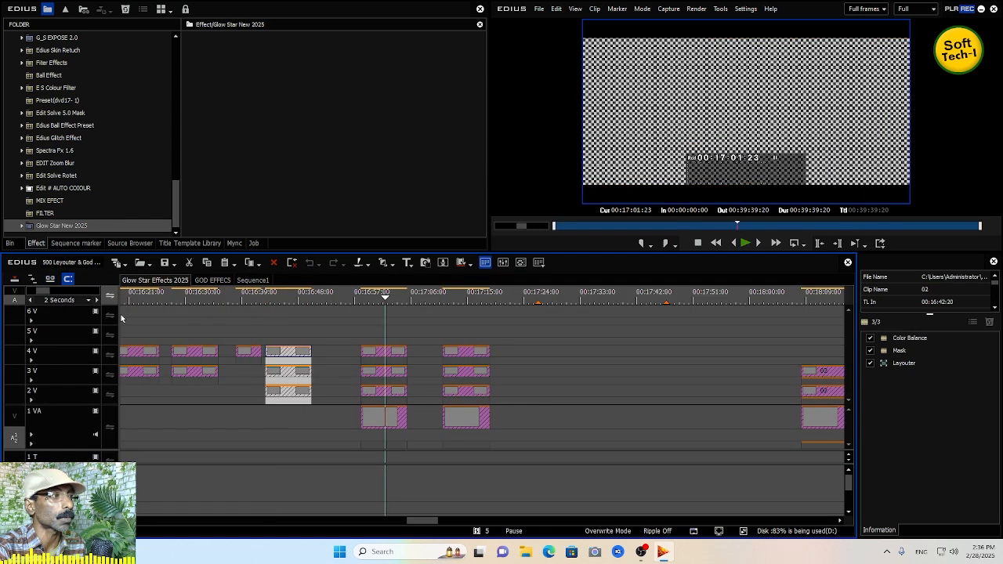
left_click(97, 300)
left_click(97, 300)
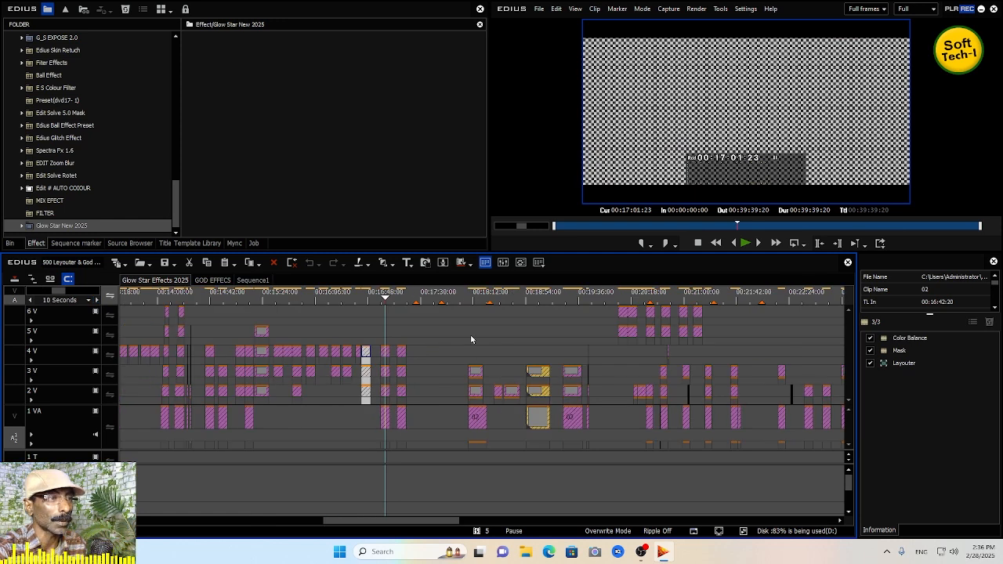
left_click(476, 417)
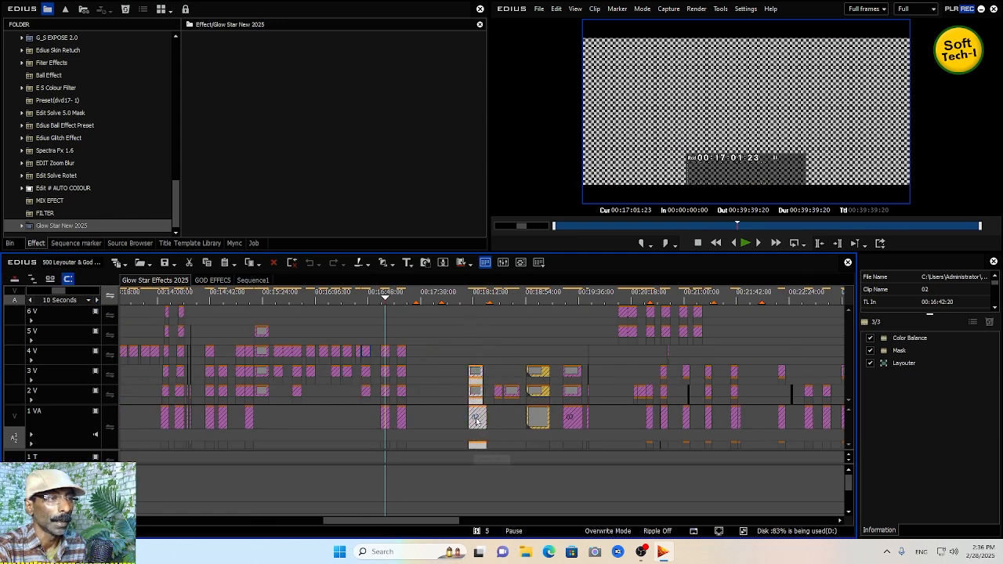
right_click(476, 421)
left_click(541, 79)
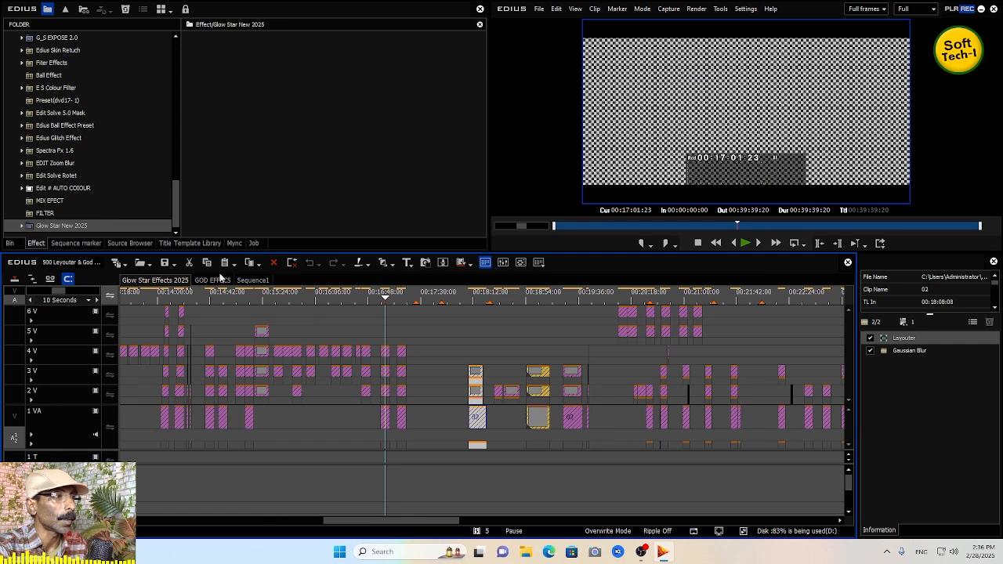
left_click(250, 280)
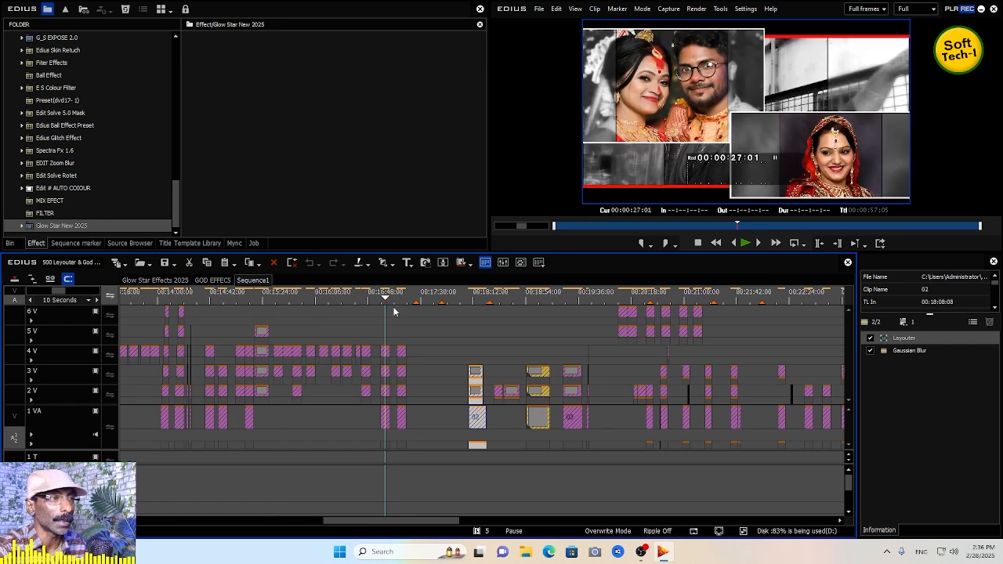
left_click(539, 301)
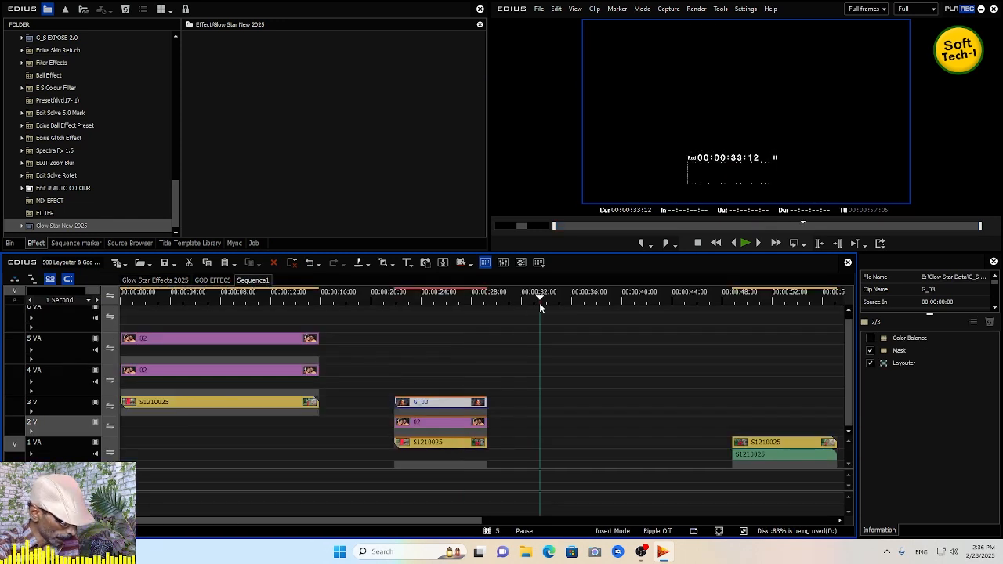
key("ctrl+v")
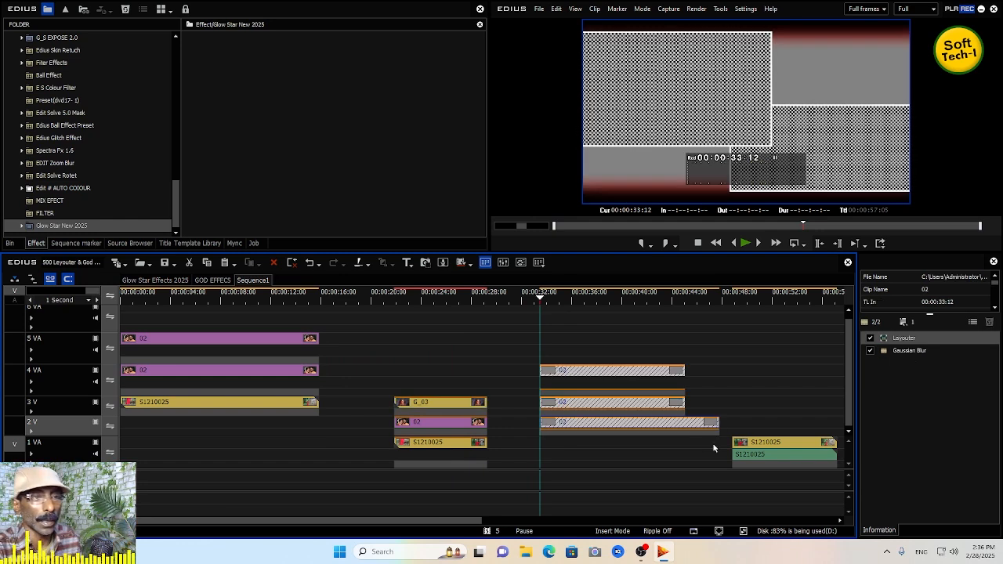
- Move the separated 1 VA clip to 00:00:33 and copy the Layouter and Gaussian Blur effects from the 2 V clip onto it
left_click_drag(756, 447, 540, 452)
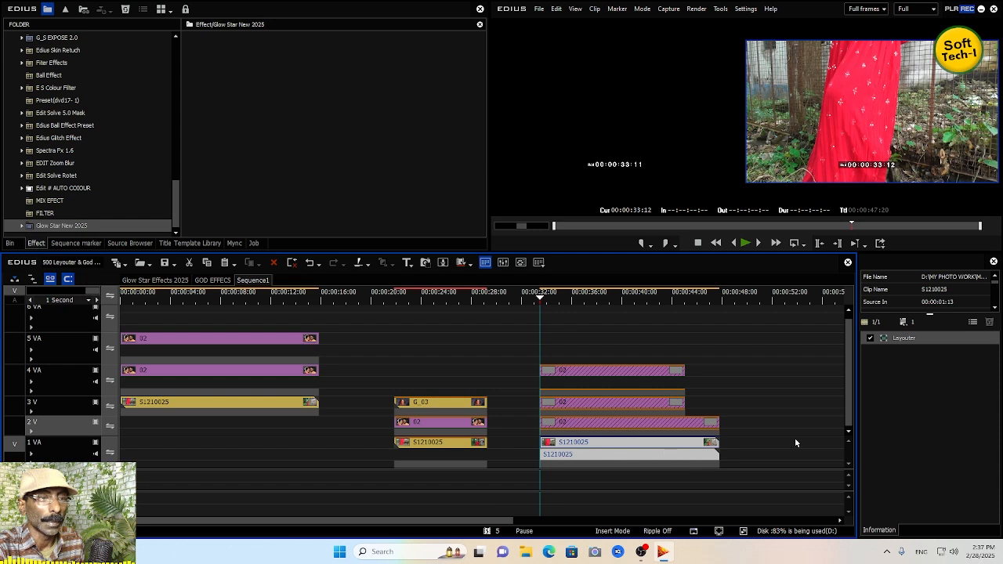
left_click(688, 425)
left_click_drag(897, 337, 713, 446)
left_click(689, 424)
left_click_drag(902, 350, 723, 453)
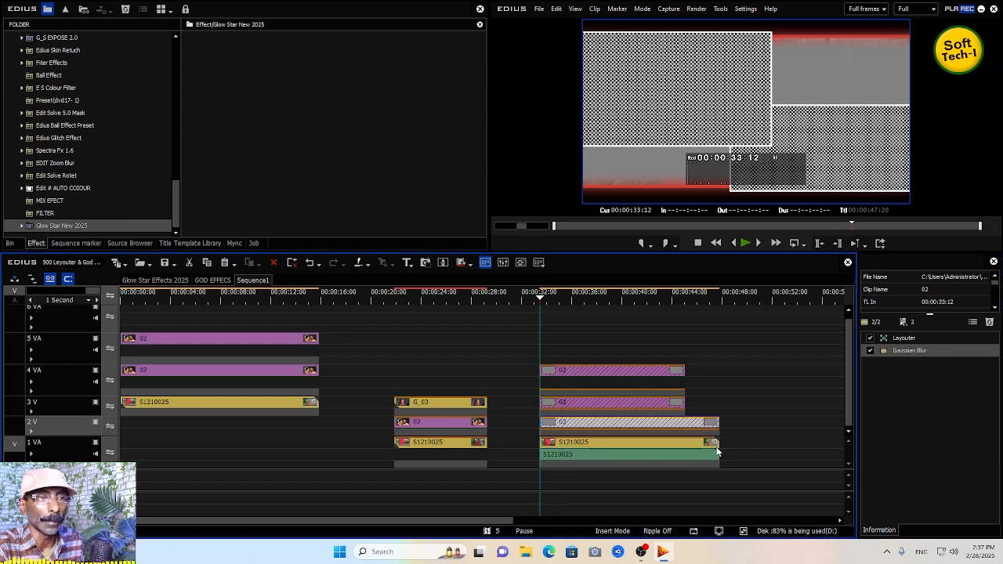
- Replace the 2 V clip at 00:00:33 with the 02 clip from 5 VA, trimming its end to about 00:00:44
left_click(632, 423)
key("Delete")
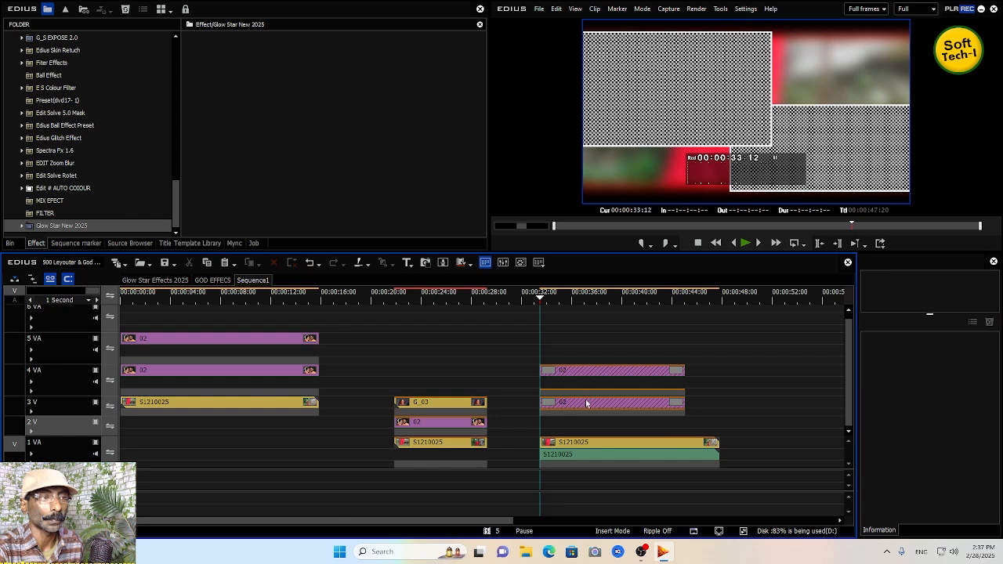
left_click_drag(187, 339, 607, 423)
left_click_drag(744, 429, 684, 427)
- Delete the 02 clip on 3 V at 00:00:33
left_click(681, 404)
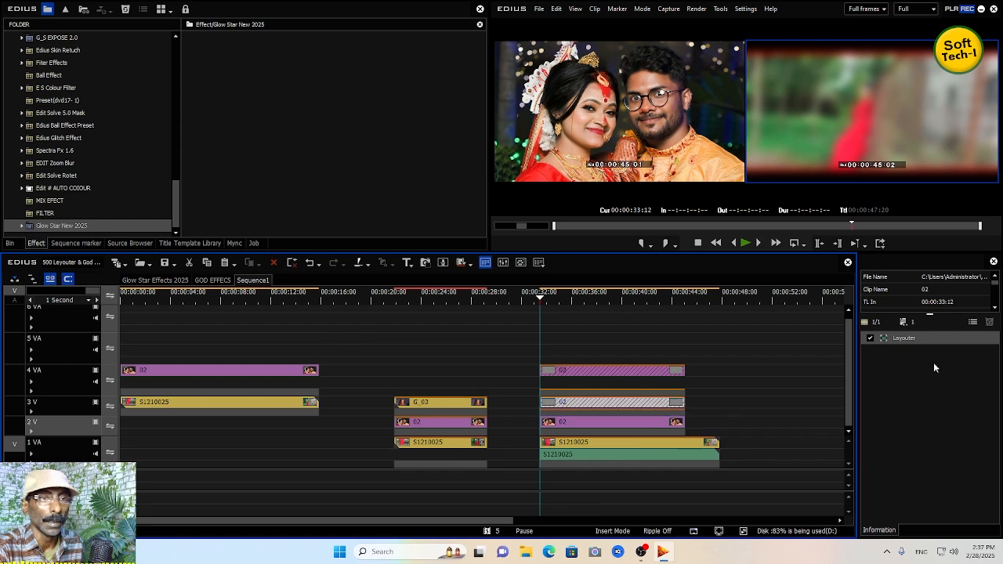
left_click(911, 337)
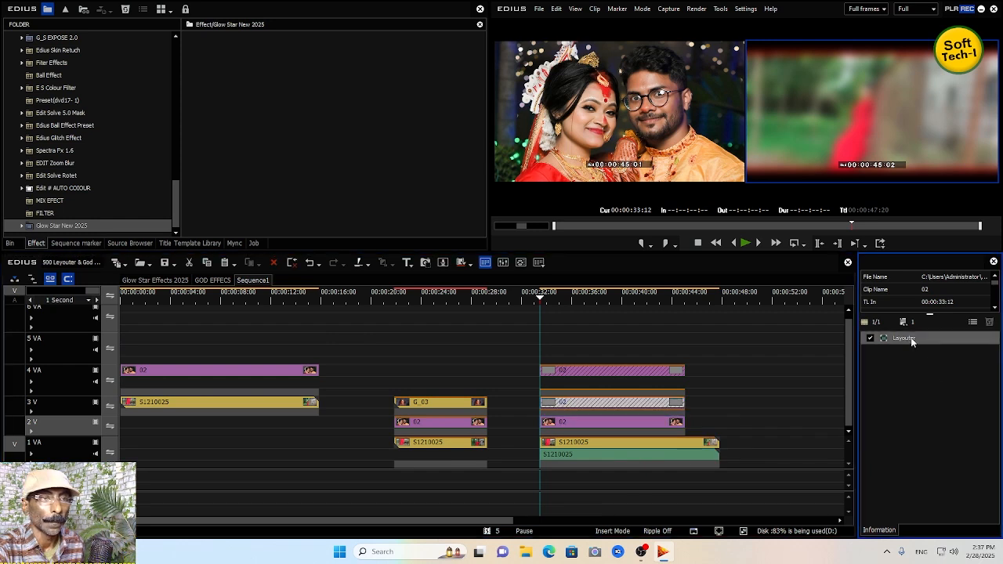
left_click(682, 424)
left_click(669, 404)
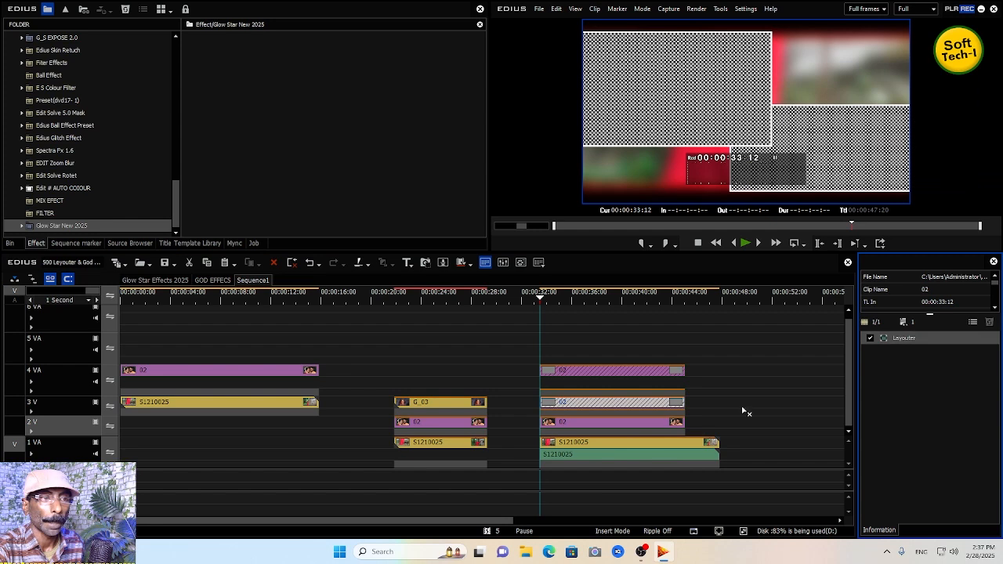
key("Delete")
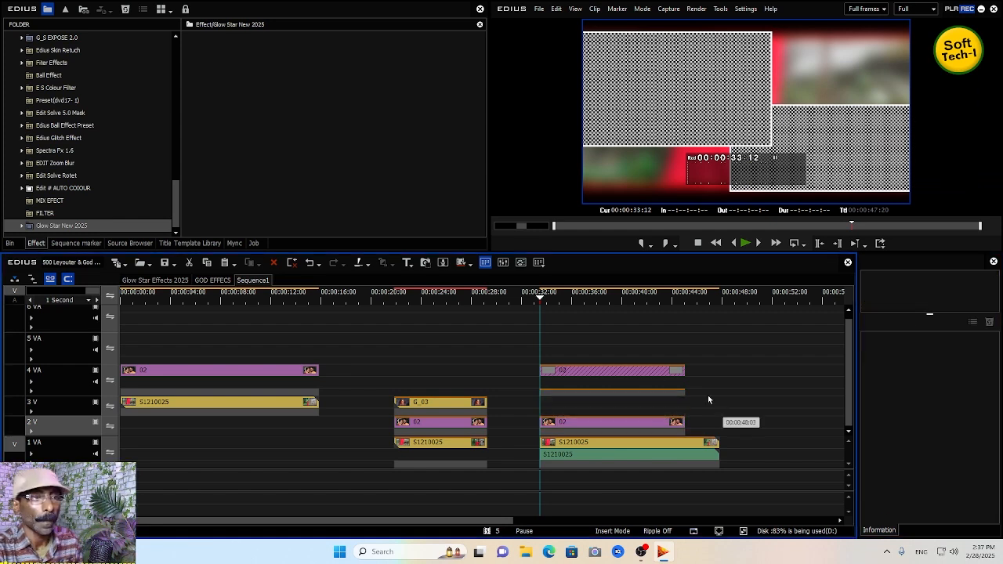
- Move the S1210625 clip from the start of 3 V to 00:00:33 and trim its end to about 00:00:44
left_click(659, 377)
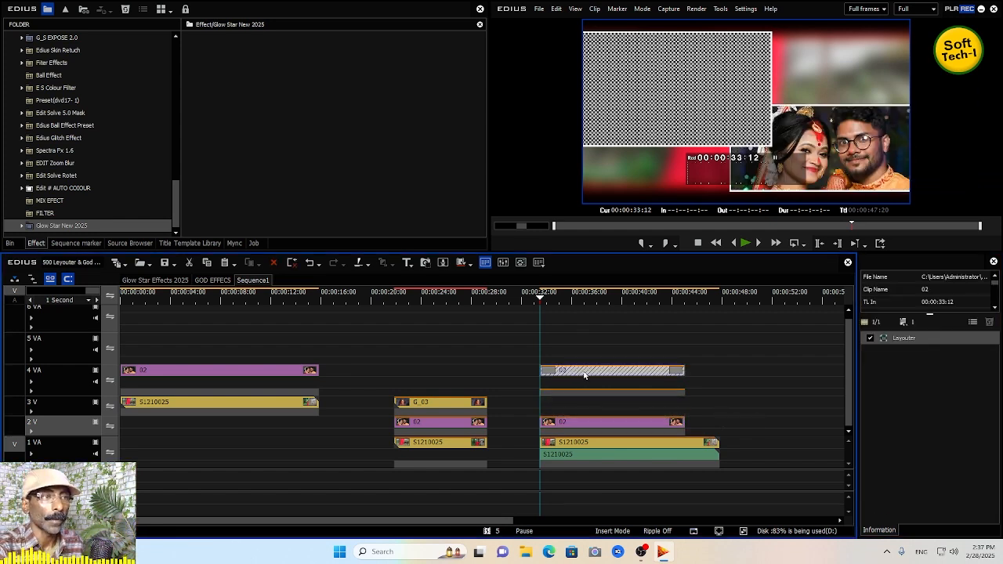
left_click_drag(170, 403, 587, 405)
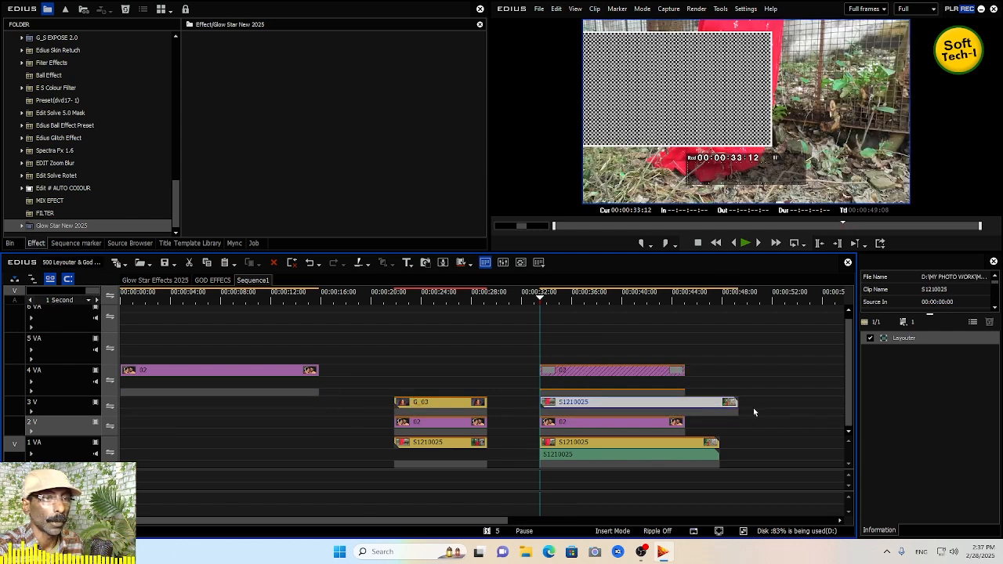
left_click_drag(737, 406, 678, 406)
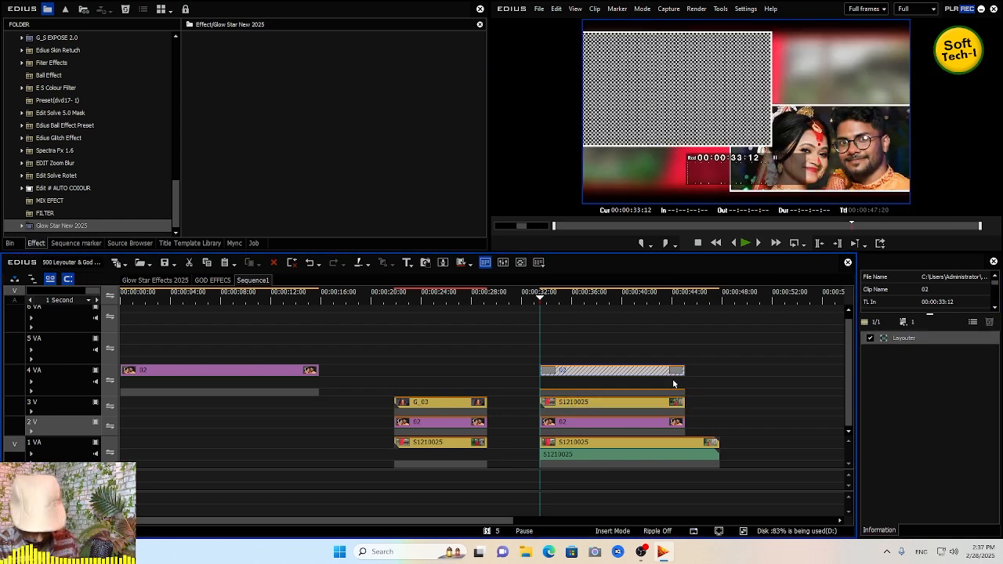
- Play back the layered section from 00:00:33 to review the result
left_click(568, 327)
key("space")
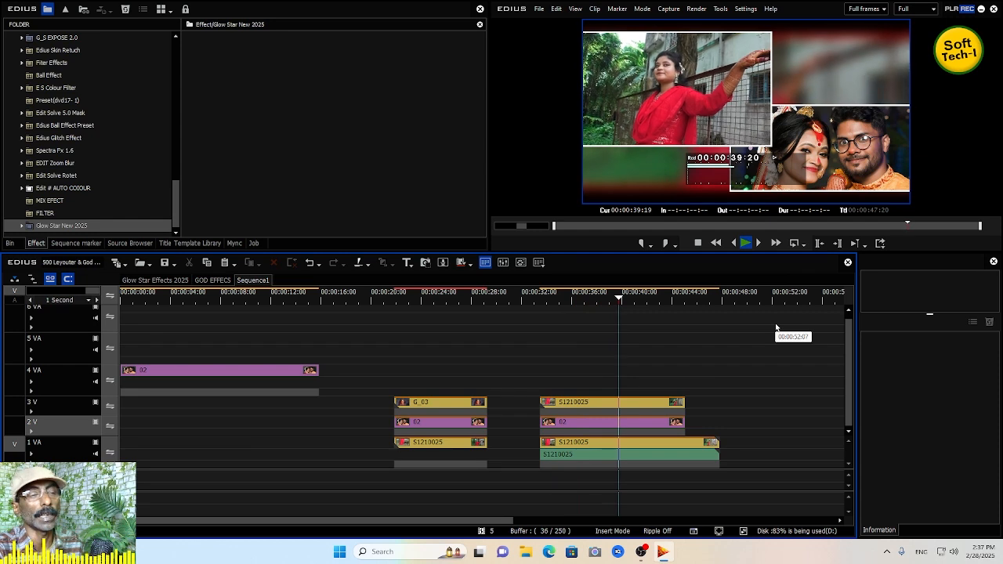
key("space")
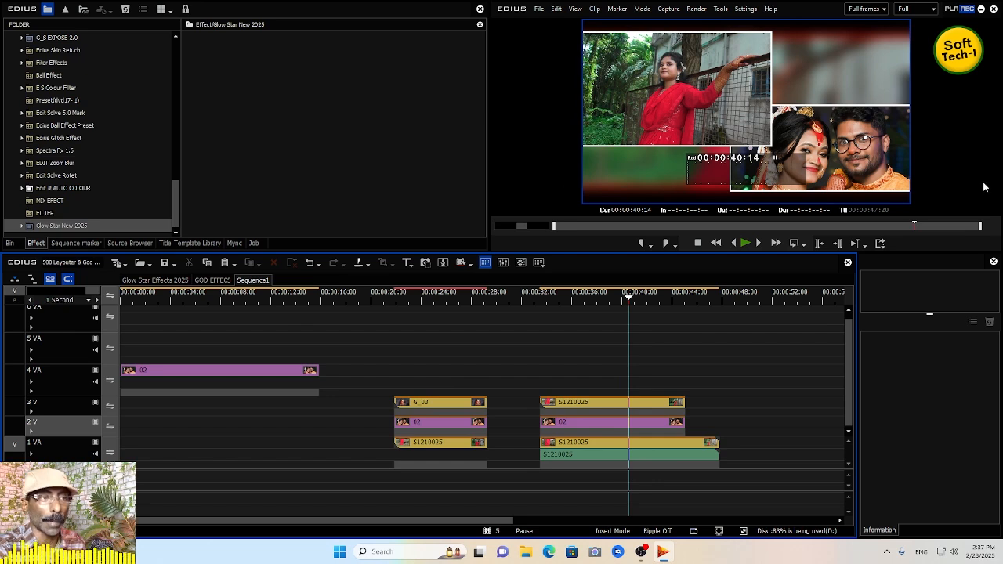
- Open the Glow Star Effects 2025 sequence and move the playhead to about 00:22:15
left_click(185, 283)
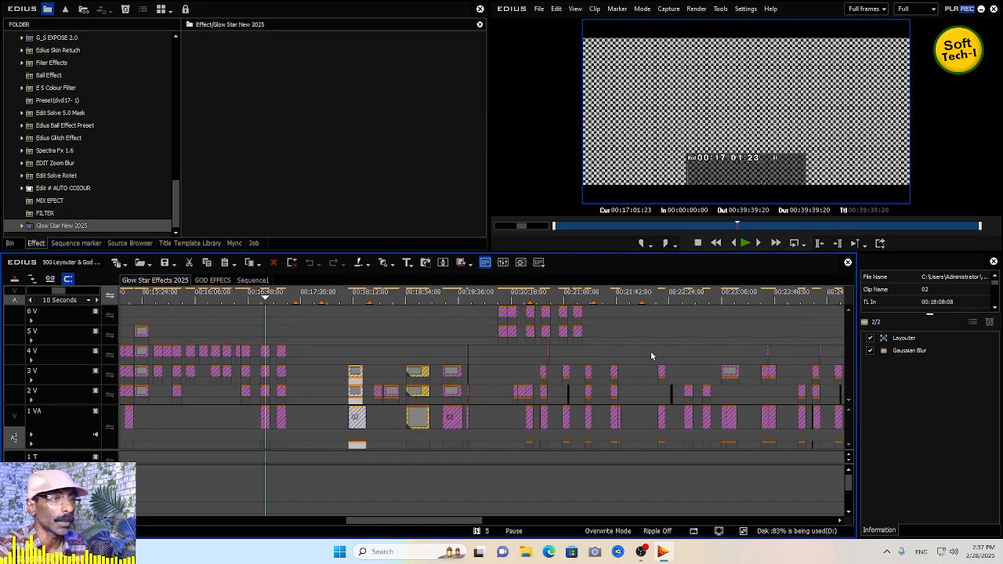
left_click(665, 302)
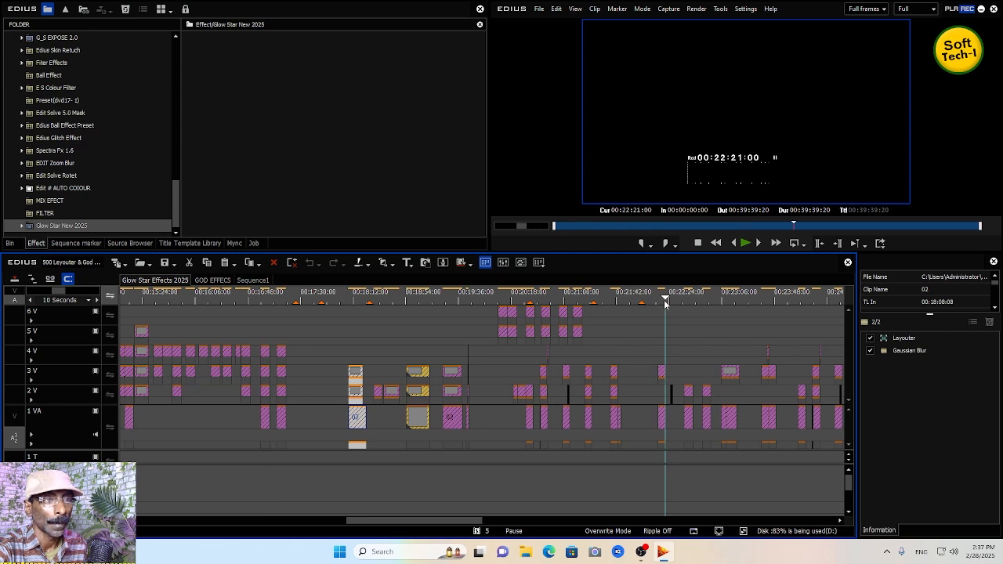
left_click_drag(662, 303, 659, 306)
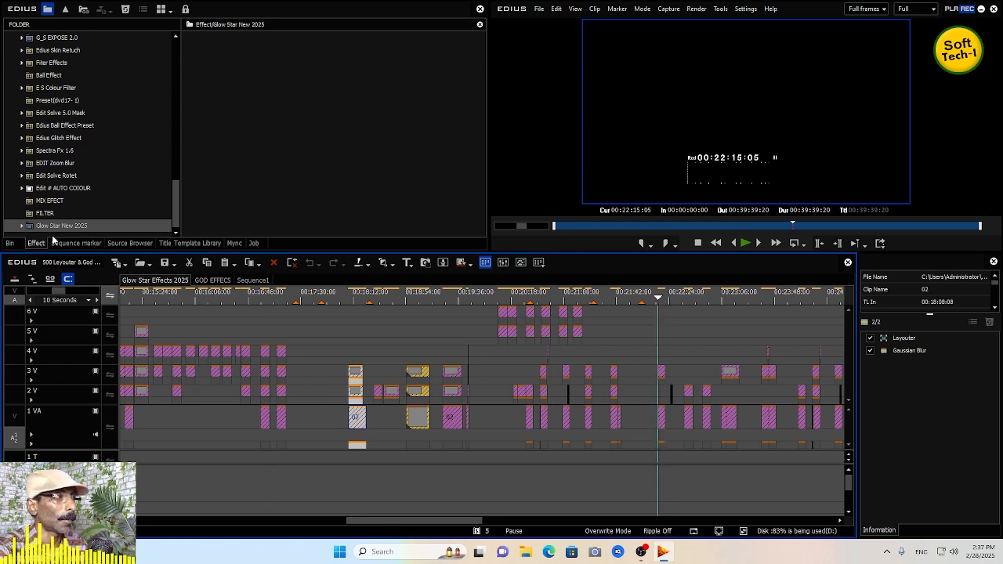
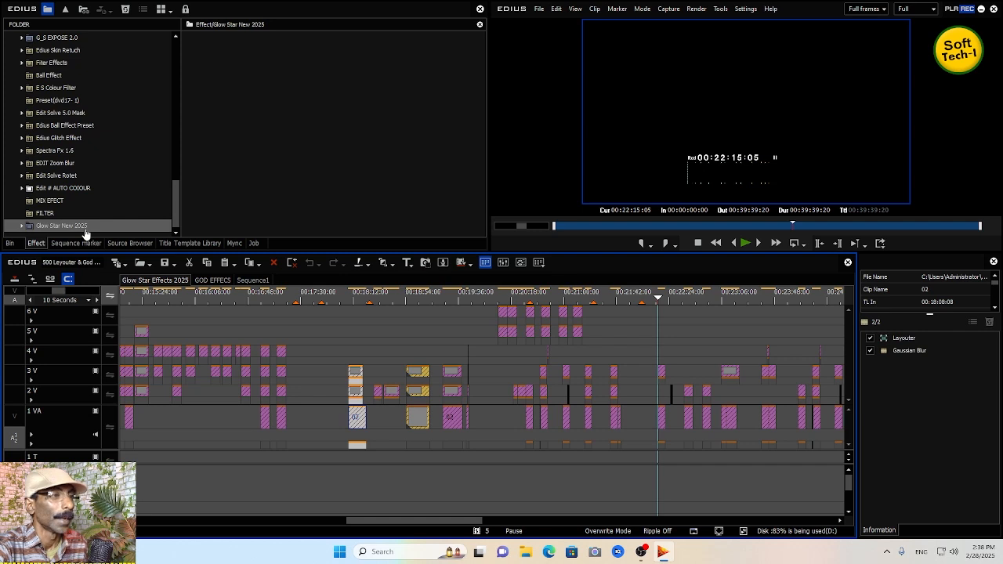
- Open the GOD EFFECS sequence and preview it from about 00:01:49
left_click(211, 280)
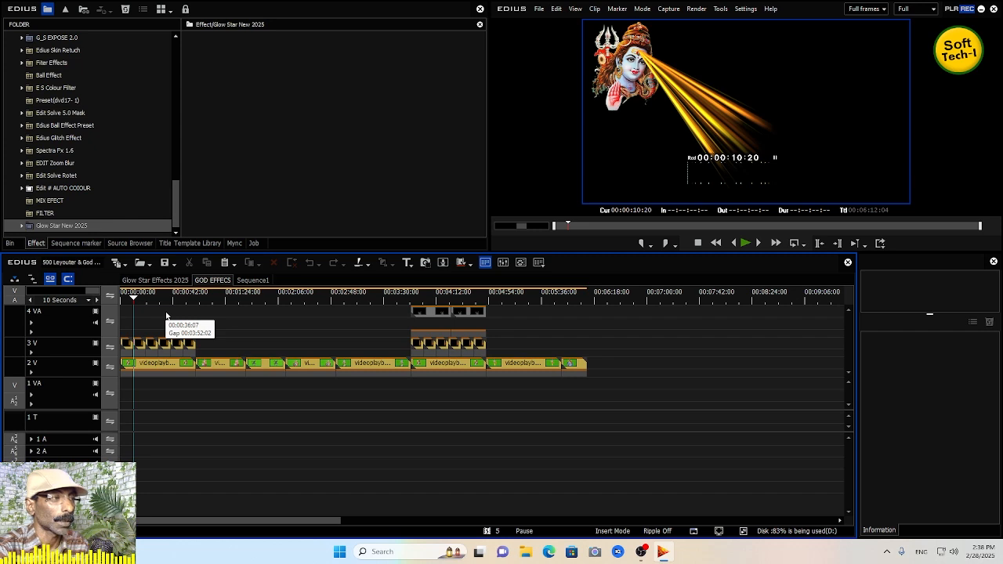
left_click(247, 299)
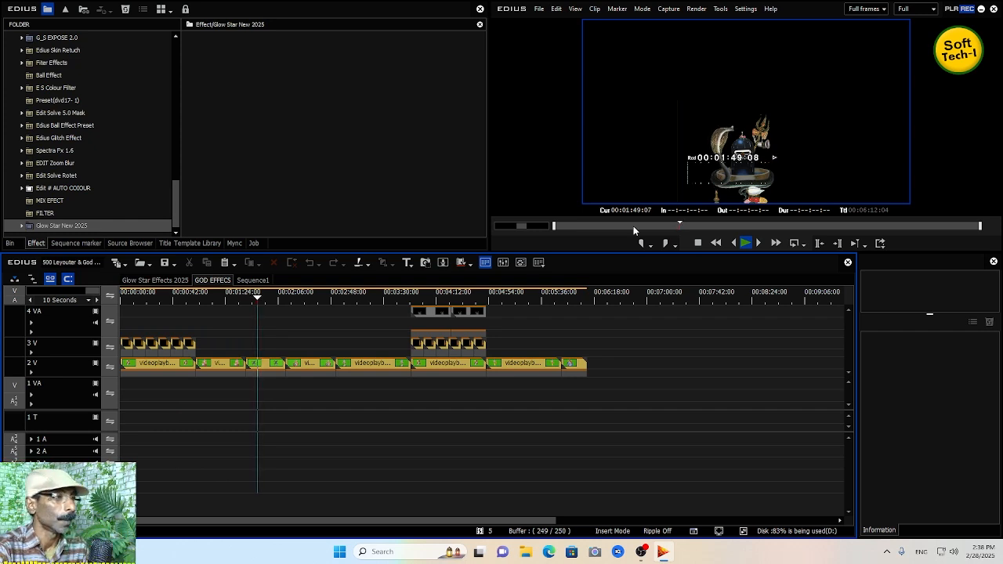
- Copy the videoplayback (22) clip from GOD EFFECS and paste it into Sequence1 on 2 V at about 00:00:48
left_click(272, 365)
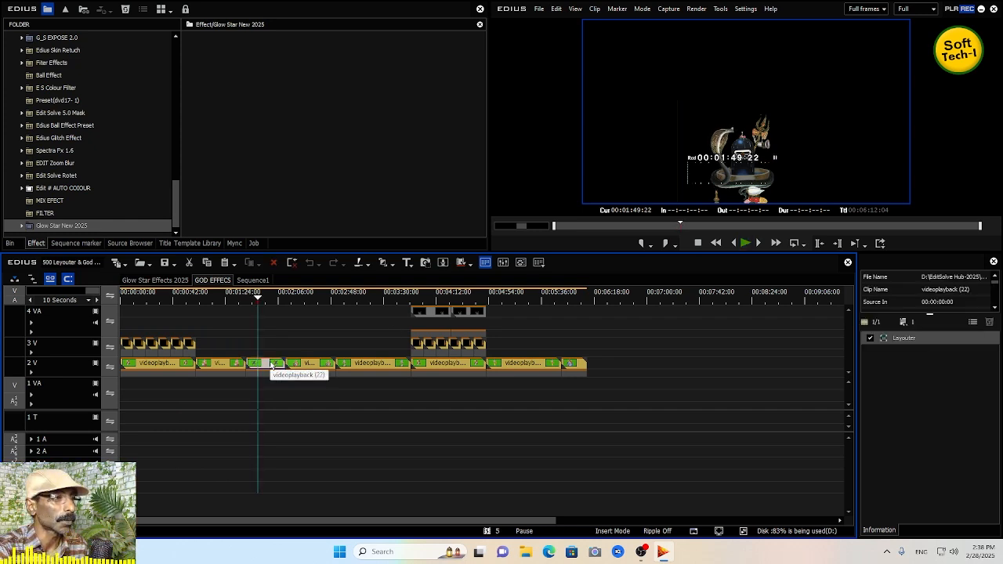
right_click(271, 365)
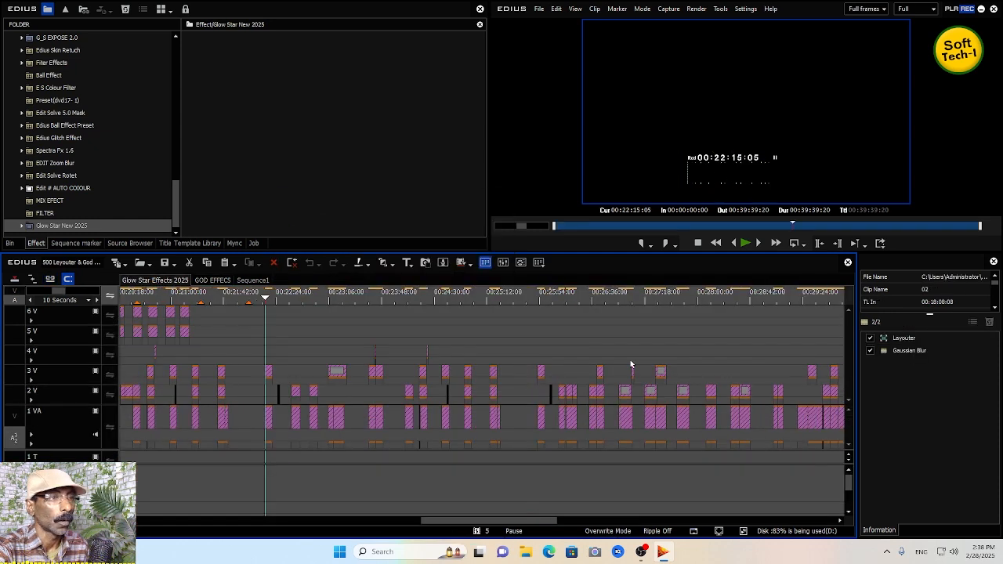
left_click(245, 280)
left_click_drag(659, 448, 783, 451)
left_click(730, 301)
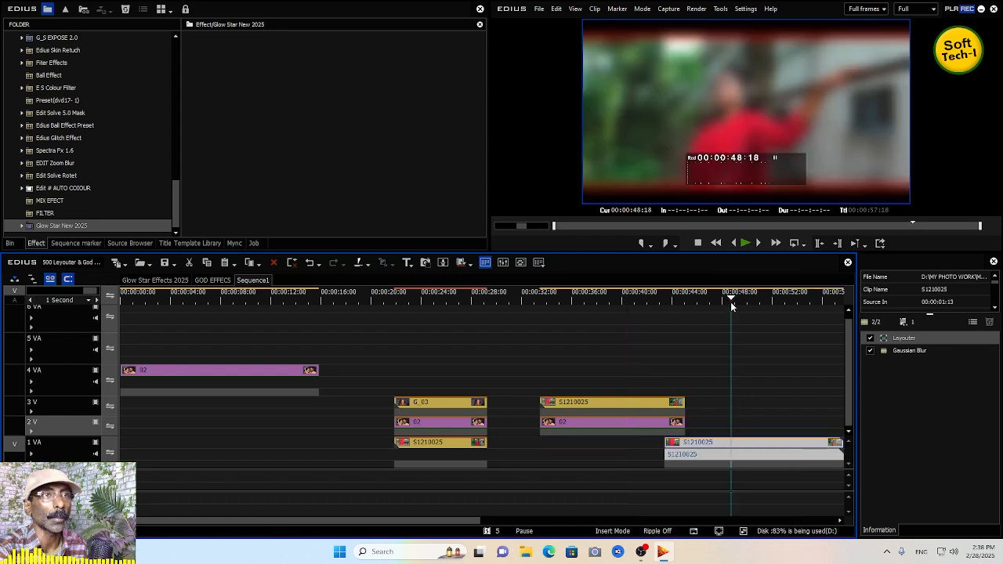
left_click_drag(730, 301, 723, 308)
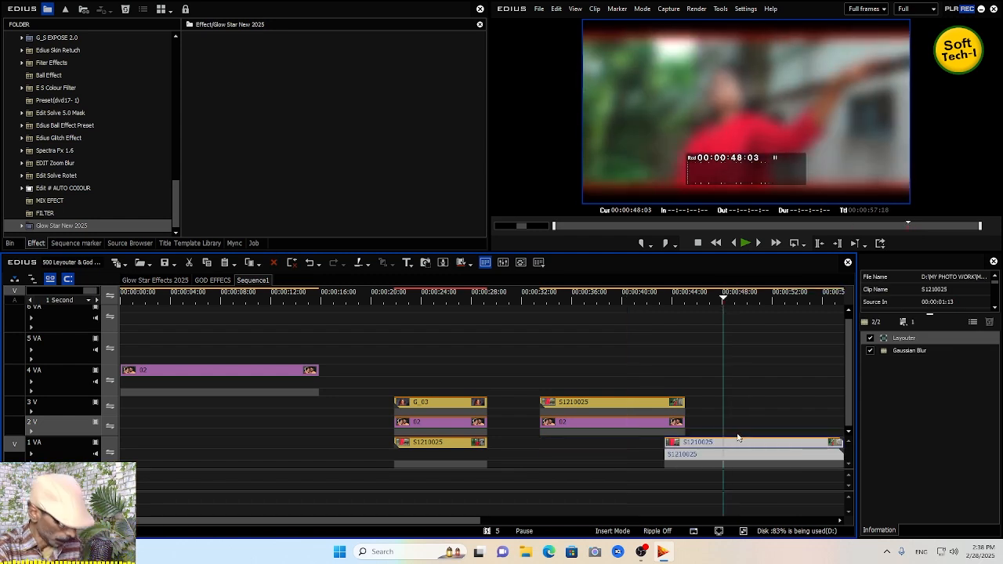
key("ctrl+v")
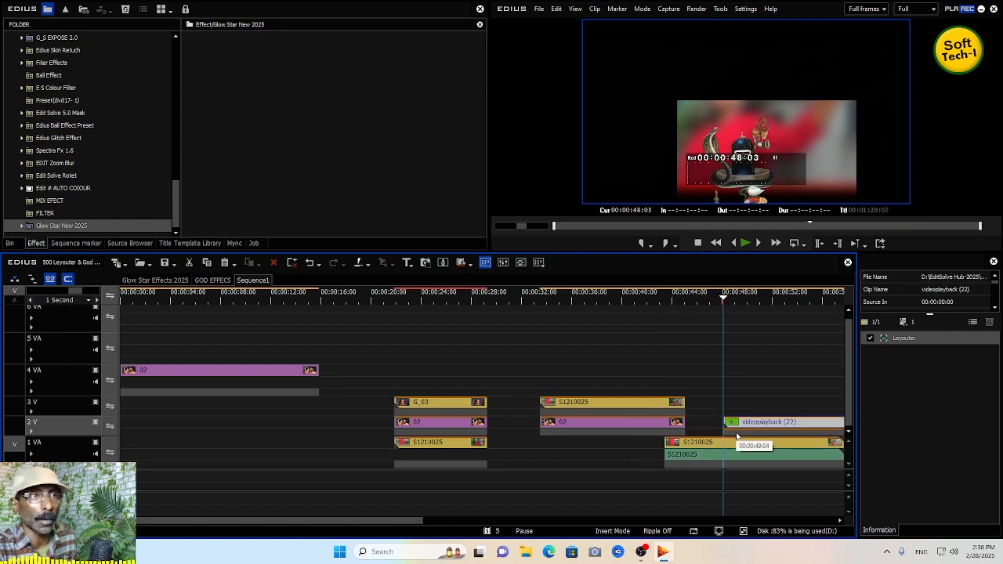
- Play the pasted videoplayback (22) clip and delete it from Sequence1
key("space")
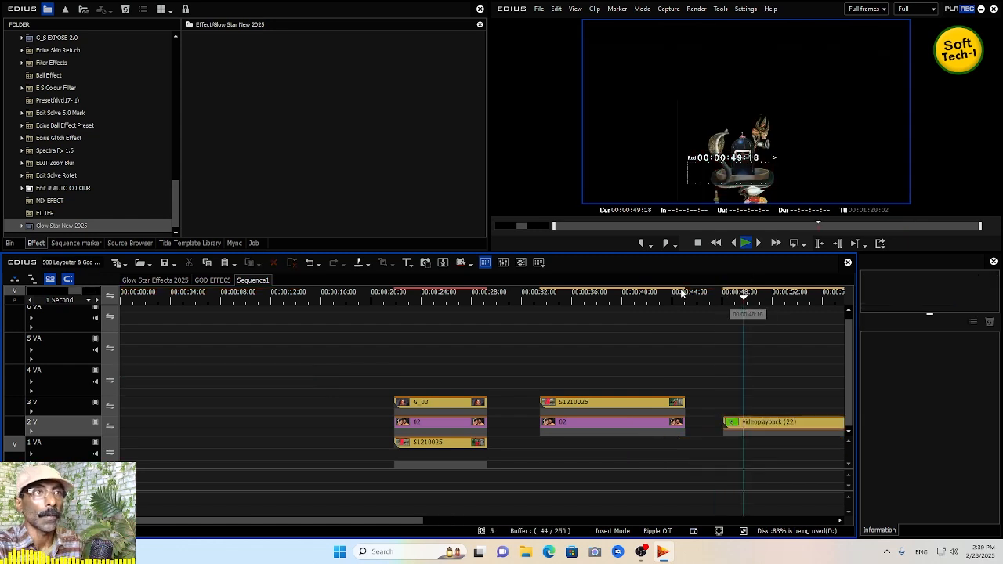
left_click(762, 425)
key("Delete")
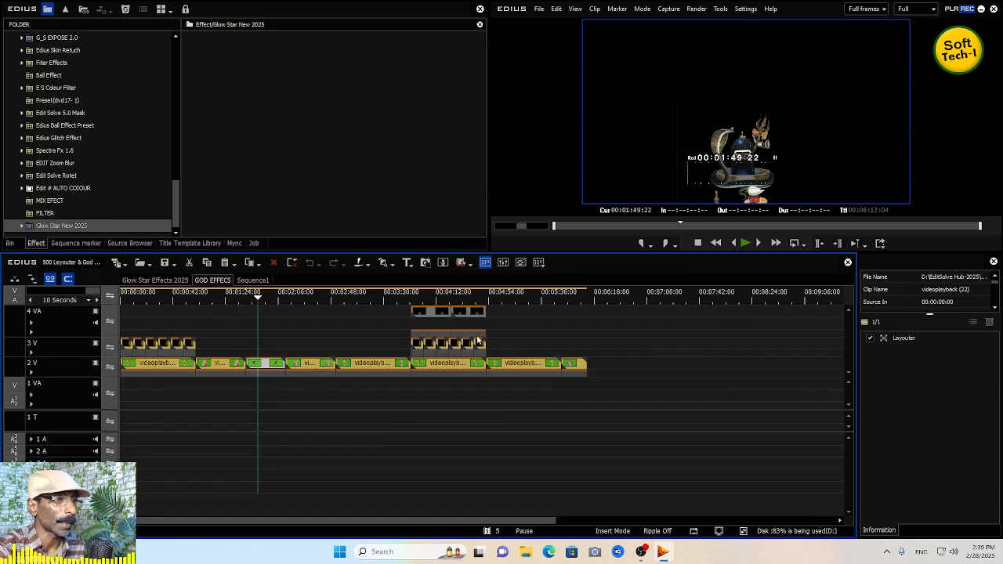
- Preview the GOD EFFECS clips around 00:03:52 and inspect the videoplayback (26) clip's options
left_click(412, 298)
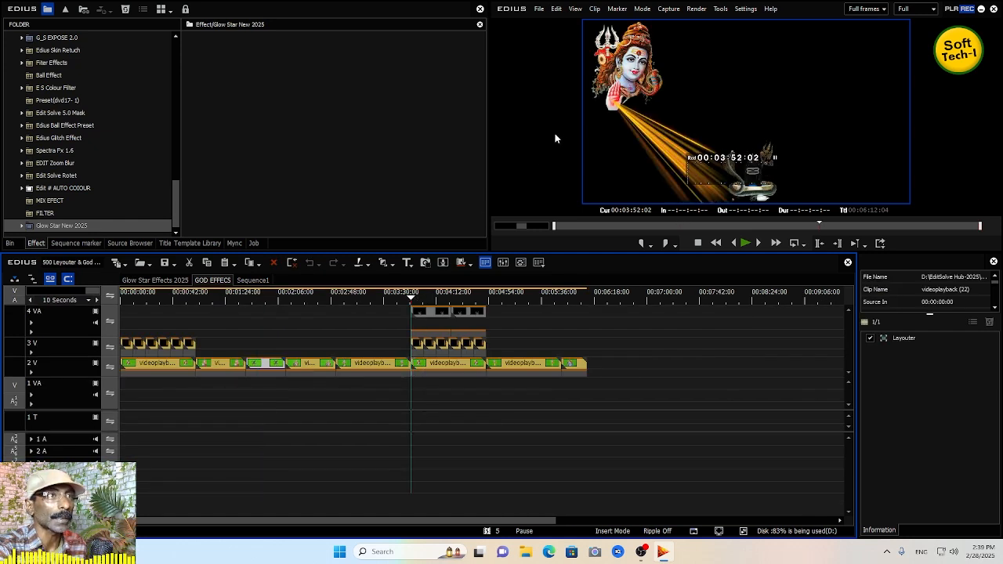
key("space")
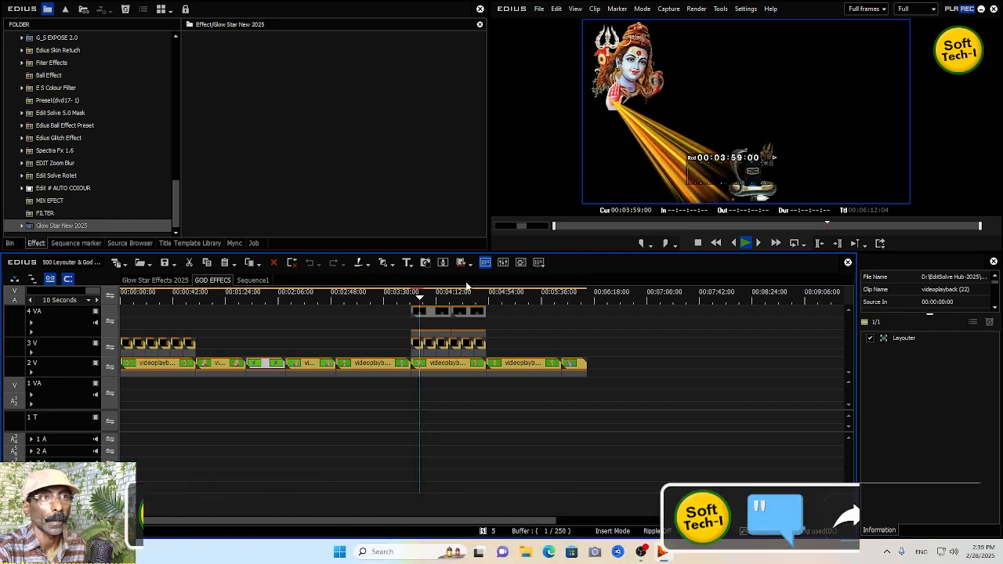
left_click(521, 296)
left_click(530, 364)
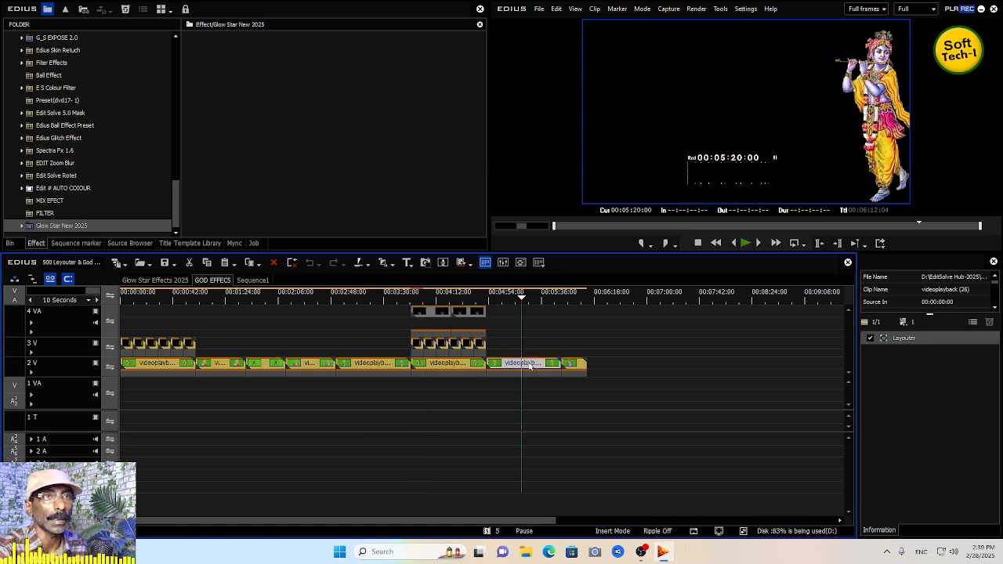
right_click(529, 364)
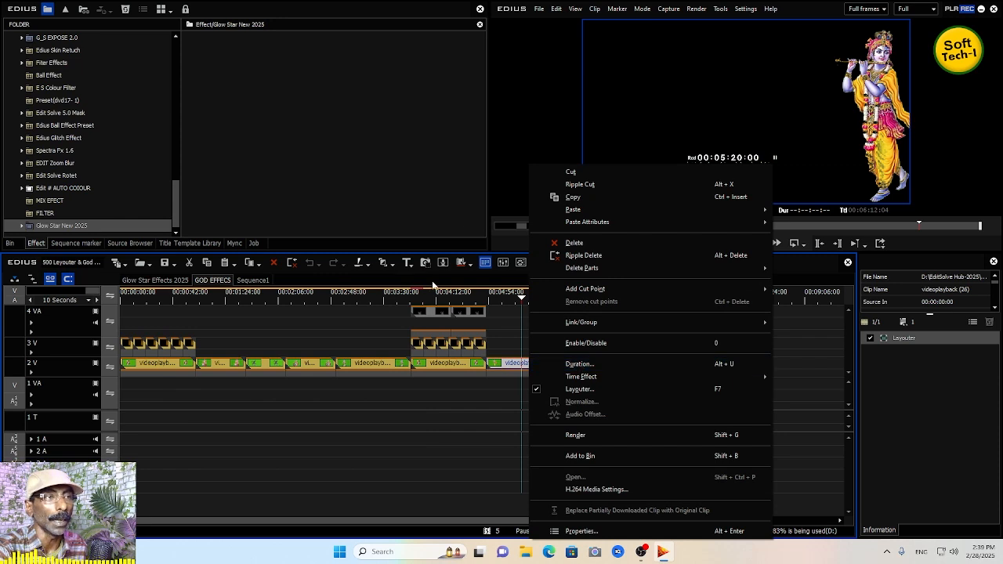
left_click(362, 296)
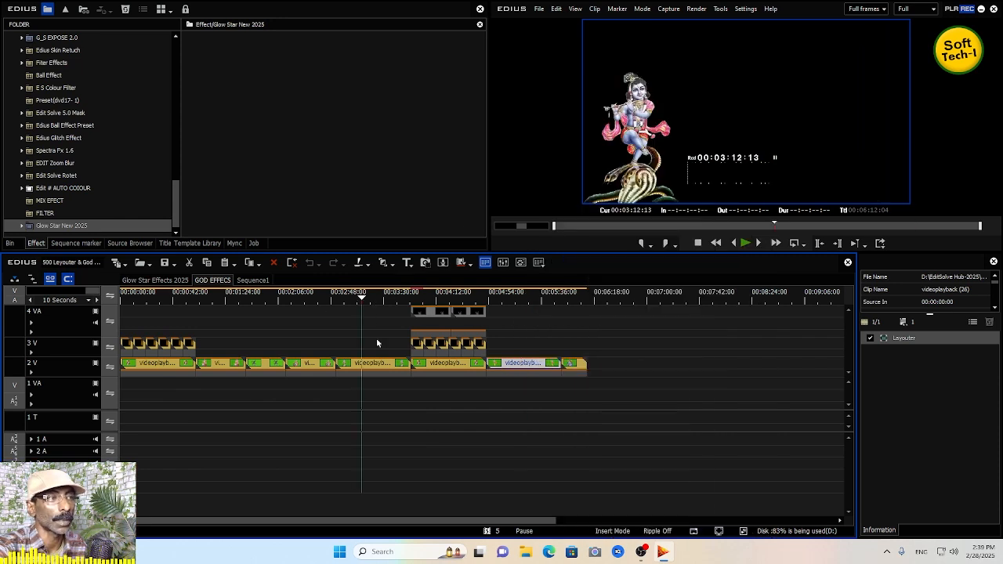
- Select the videoplayback (24) clip and play back the GOD EFFECS sequence from about 00:02:22
left_click(375, 365)
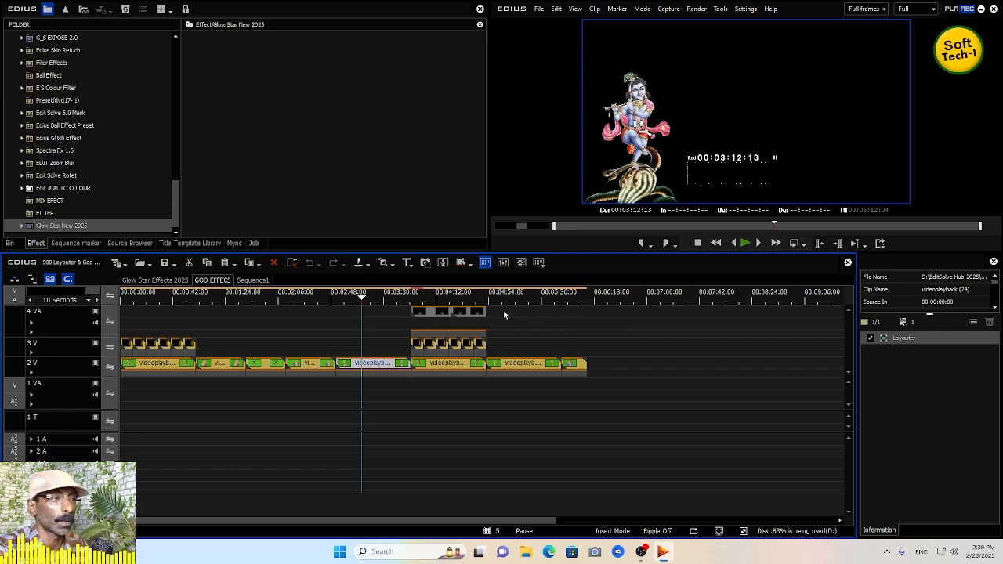
left_click_drag(166, 296, 288, 308)
key("space")
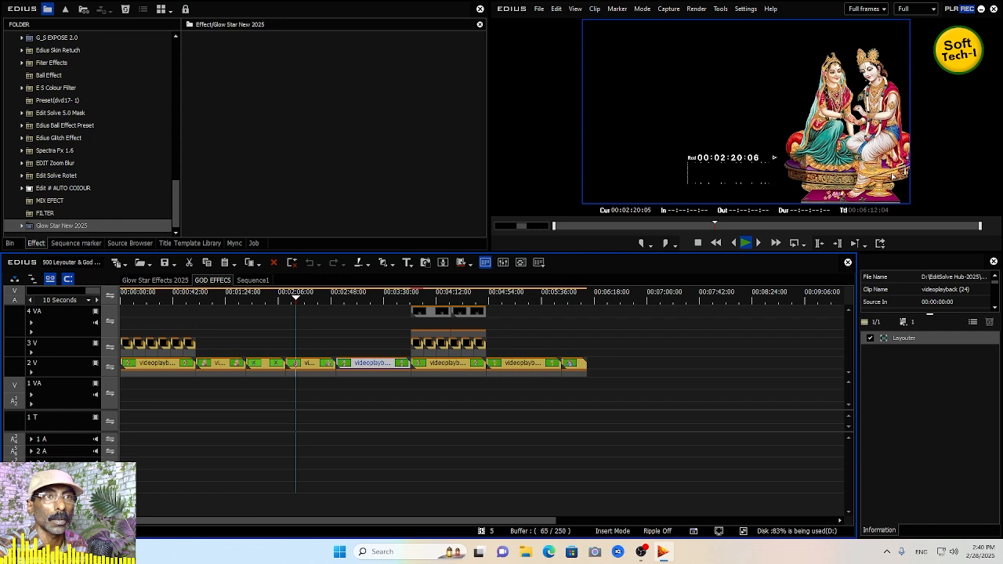
left_click(340, 297)
key("space")
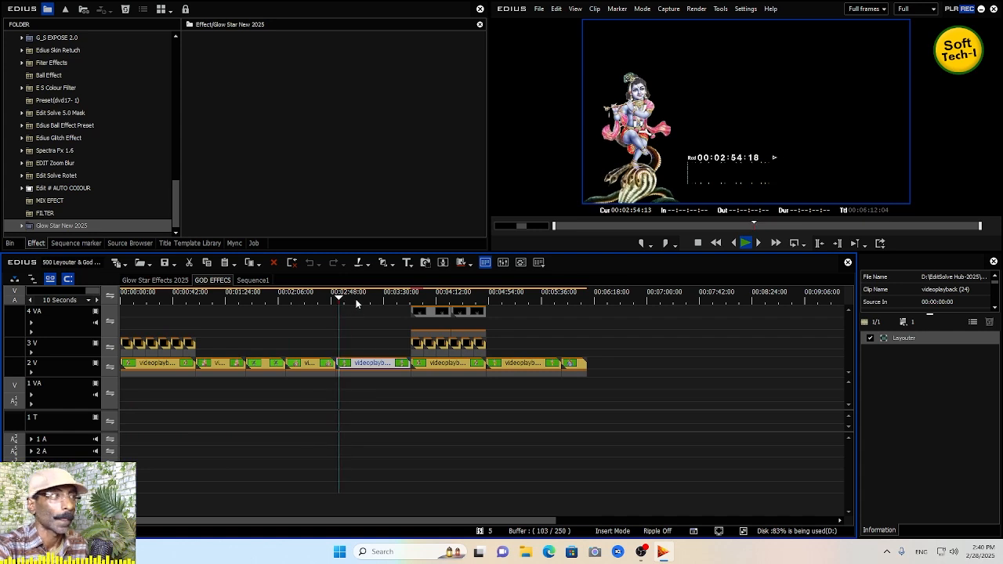
key("space")
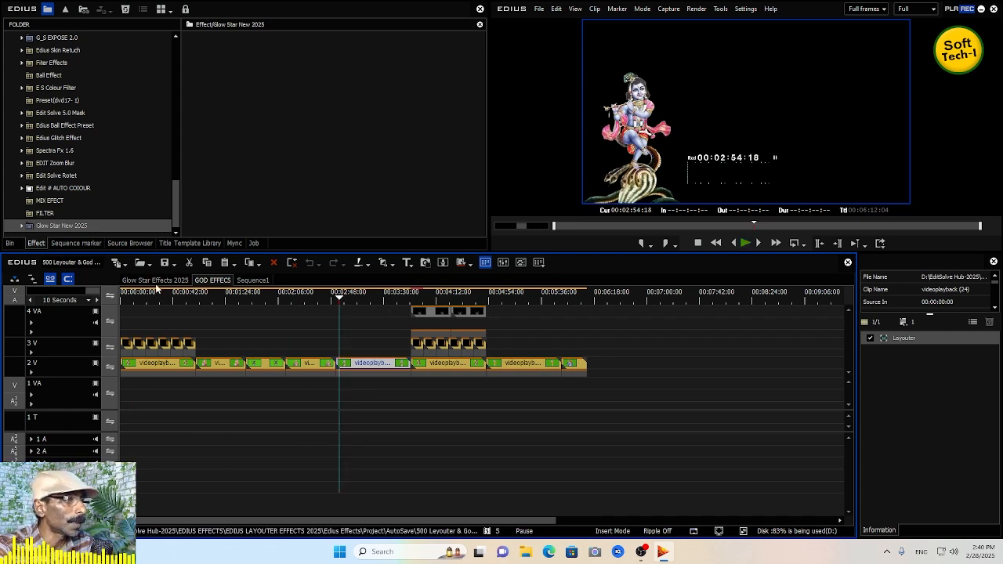
- Return to the Glow Star Effects 2025 sequence and preview the effects around 00:10:29 to 00:11:31
left_click(76, 227)
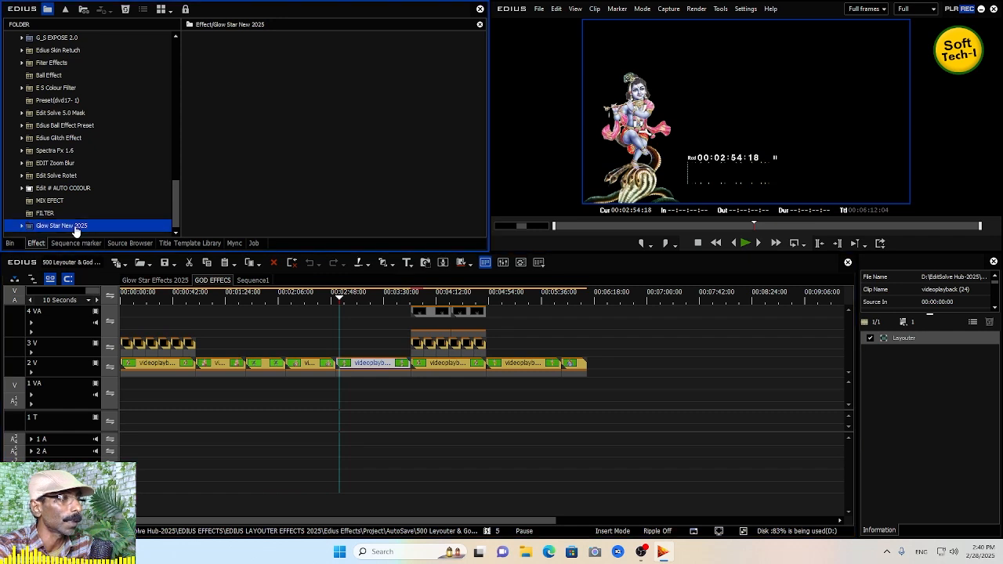
left_click(216, 282)
left_click(165, 283)
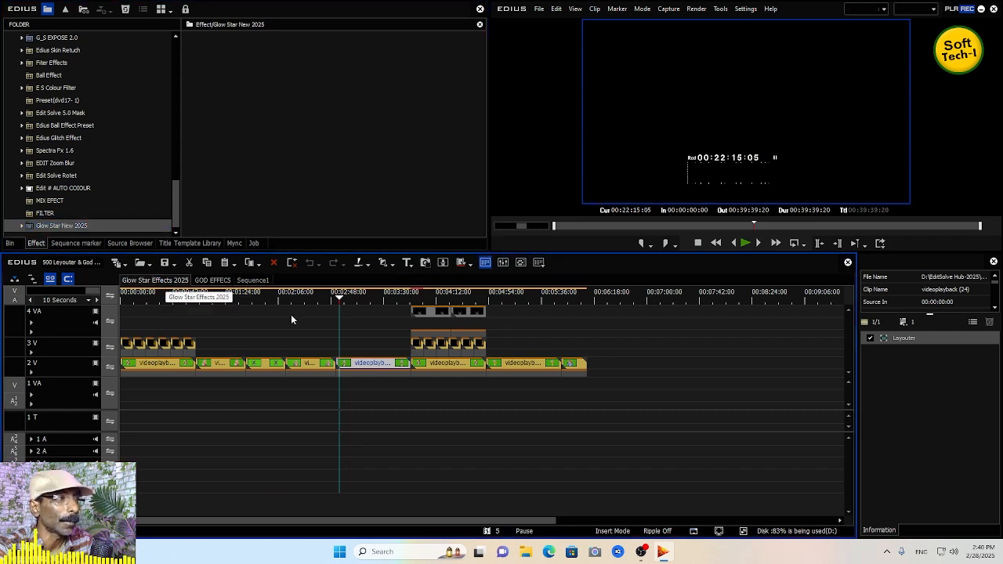
left_click_drag(479, 520, 249, 516)
left_click(608, 300)
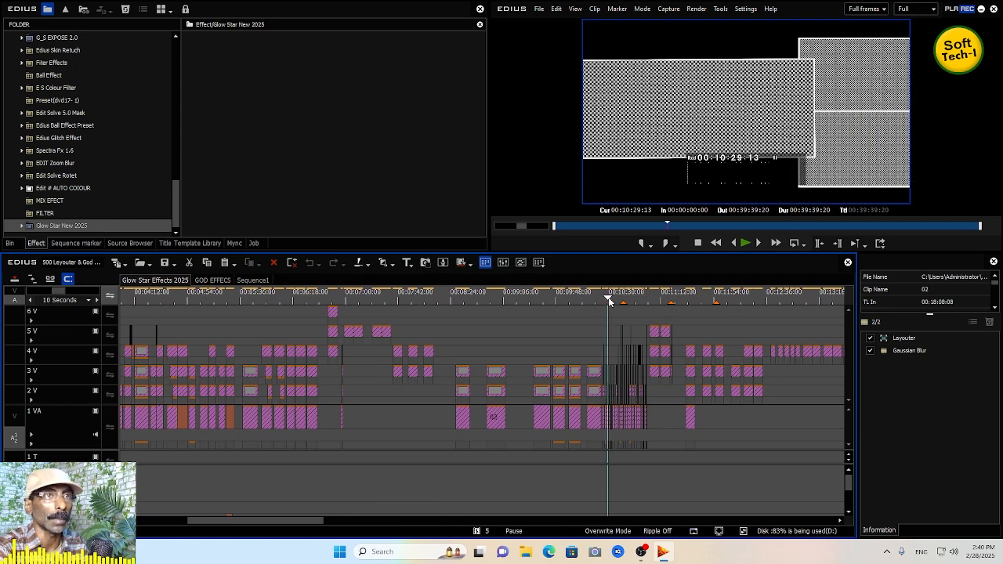
key("space")
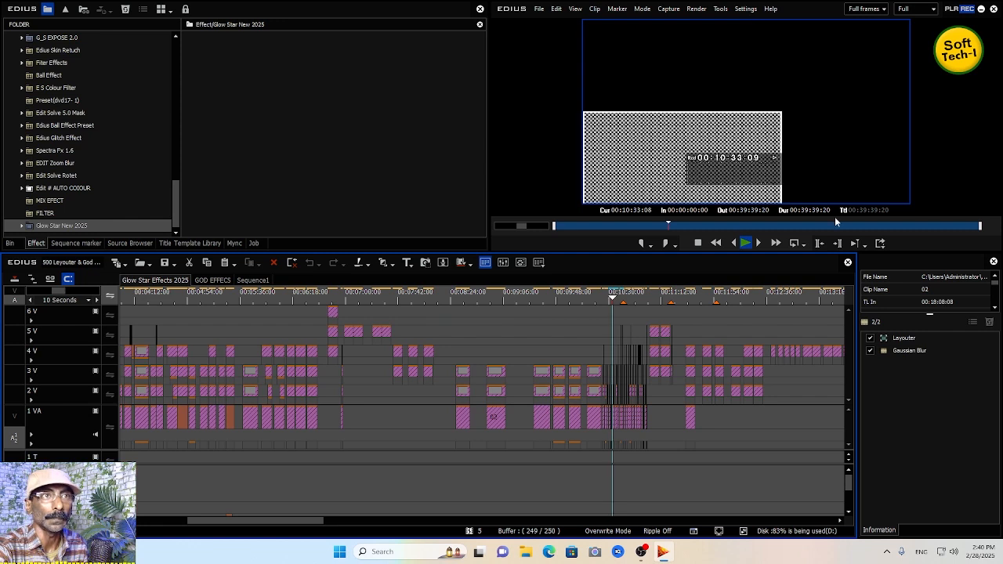
key("space")
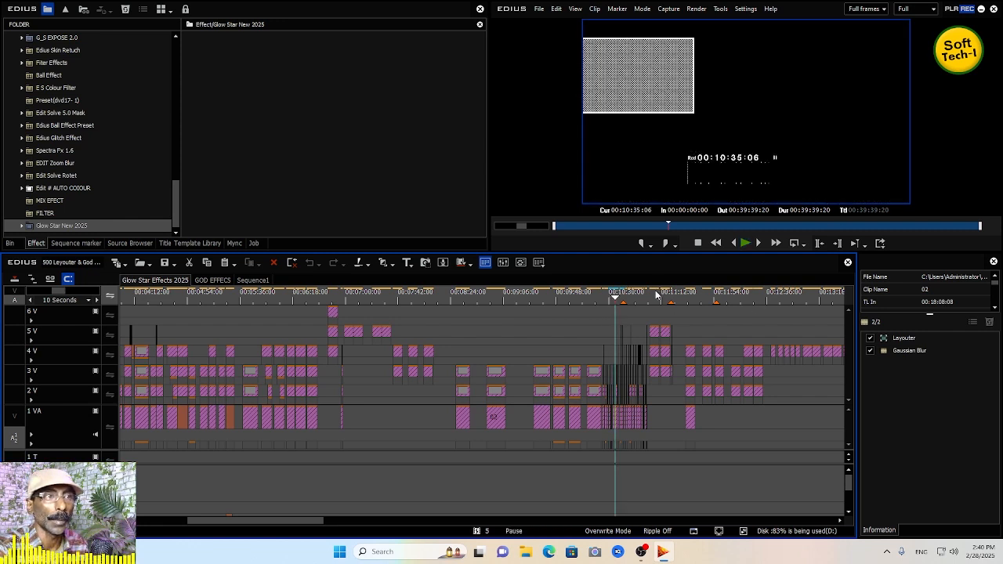
left_click(650, 298)
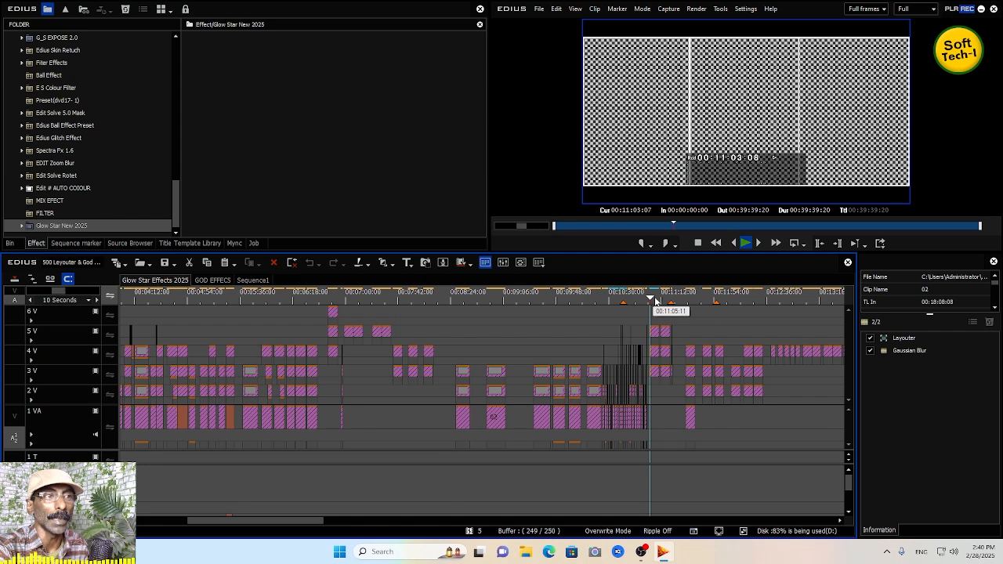
left_click(662, 299)
mouse_move(695, 299)
left_mouse_down()
mouse_move(685, 299)
mouse_move(750, 302)
mouse_move(687, 315)
left_mouse_up()
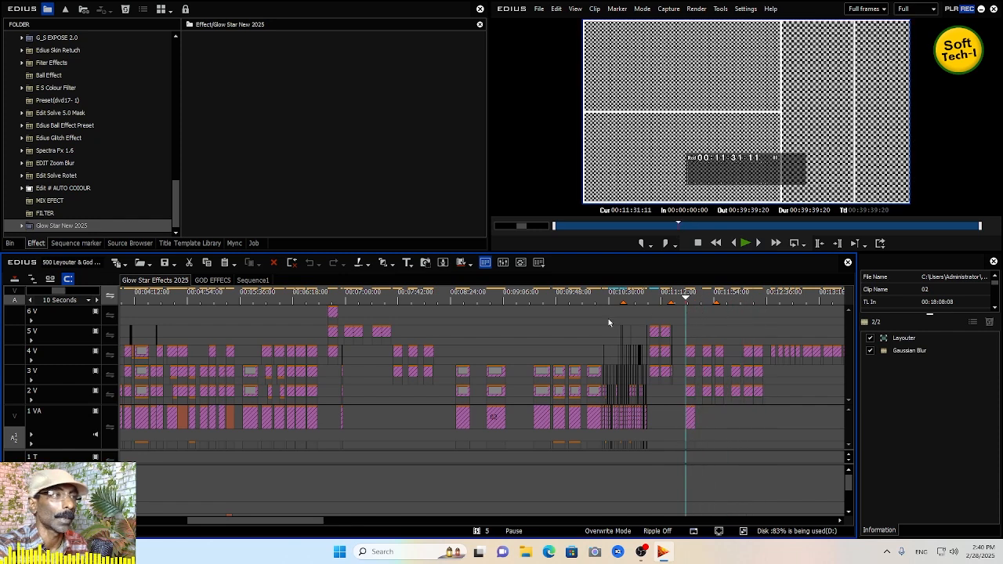